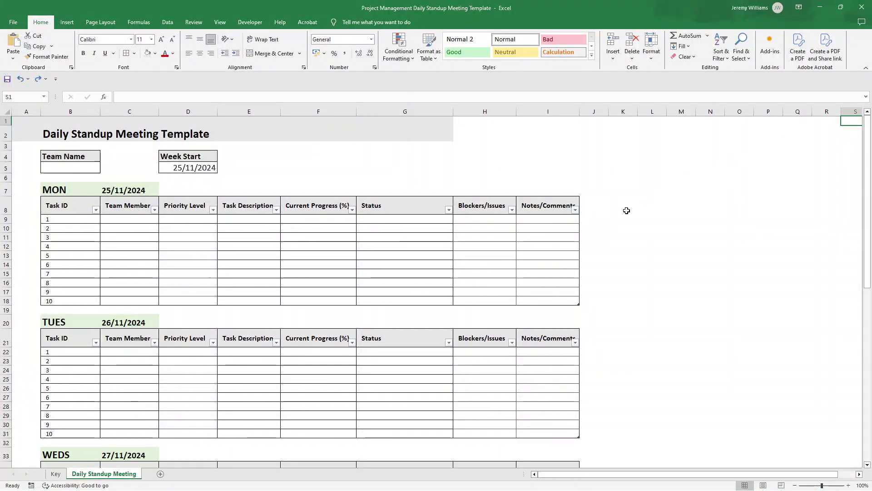
Scroll through the finished standup template to review each day's task table.
scroll(624, 212, down, 1)
scroll(624, 212, down, 6)
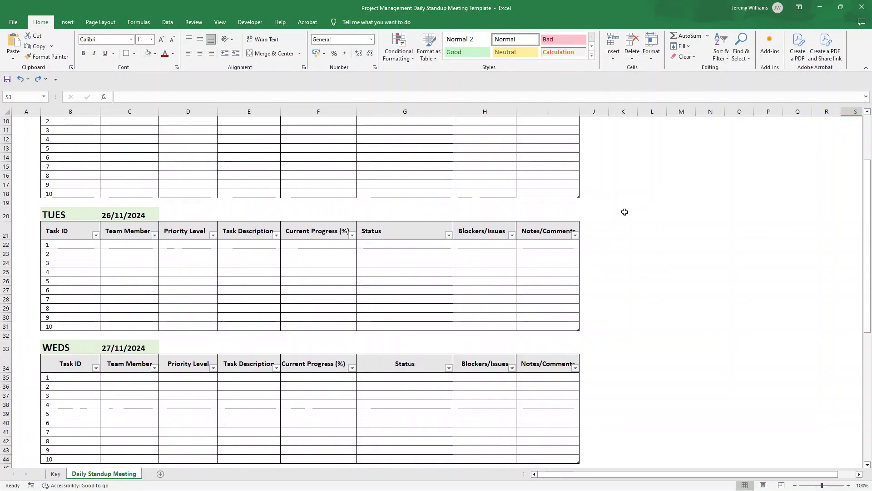
scroll(624, 212, down, 6)
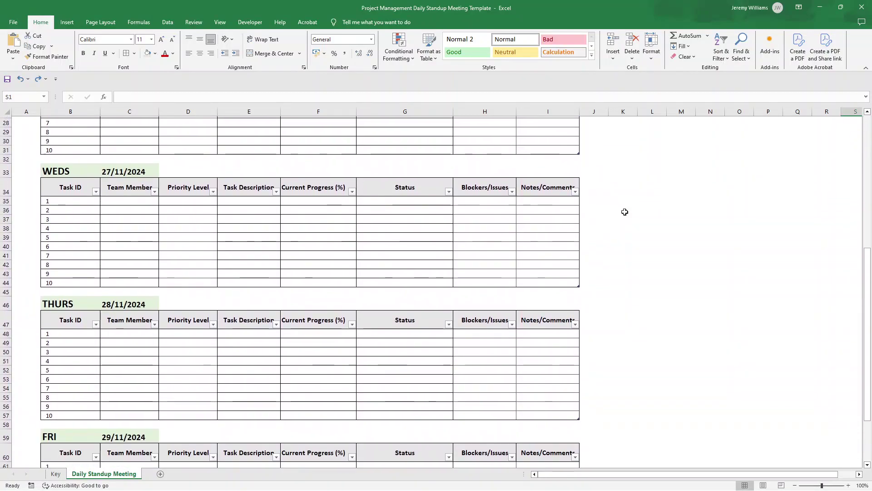
scroll(625, 211, up, 10)
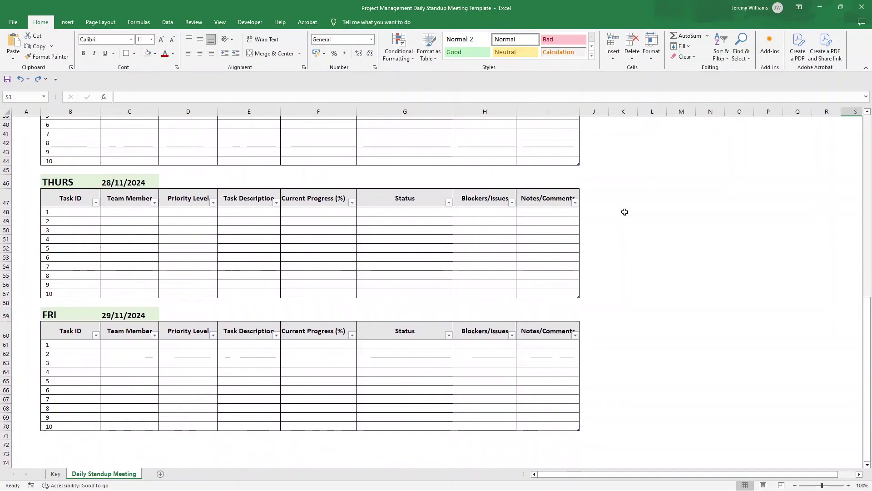
scroll(624, 211, up, 3)
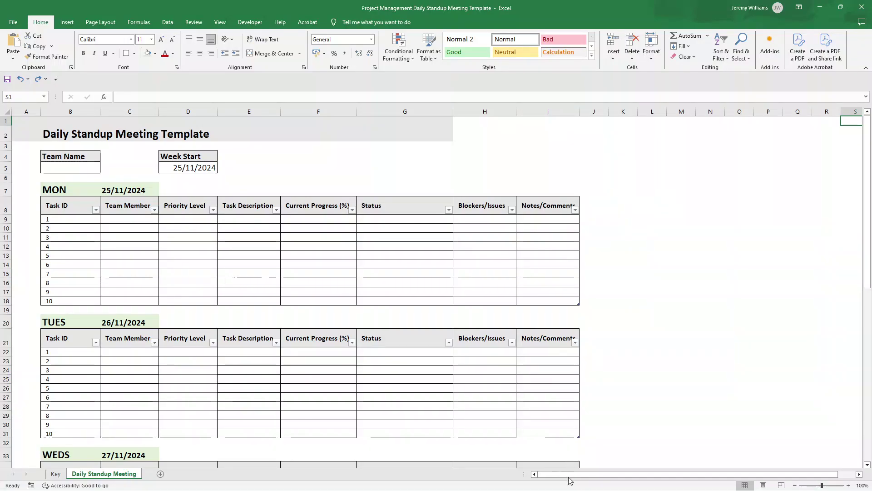
Switch to the blank Book1 workbook and enter 'Daily Standup Meetings' in B2.
mouse_move(557, 480)
click(523, 431)
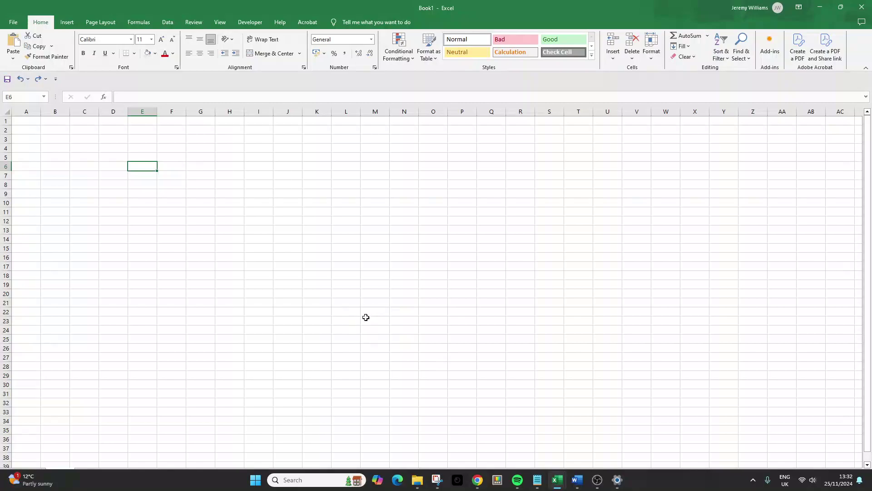
click(65, 132)
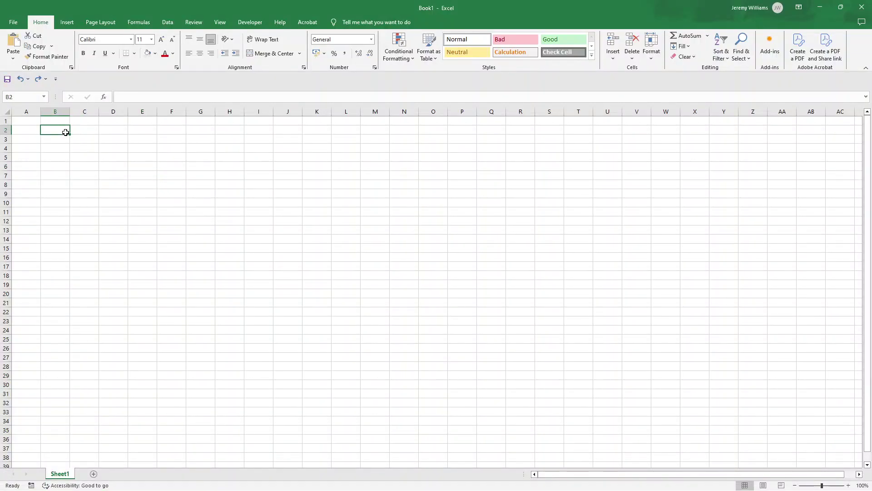
text(Daily )
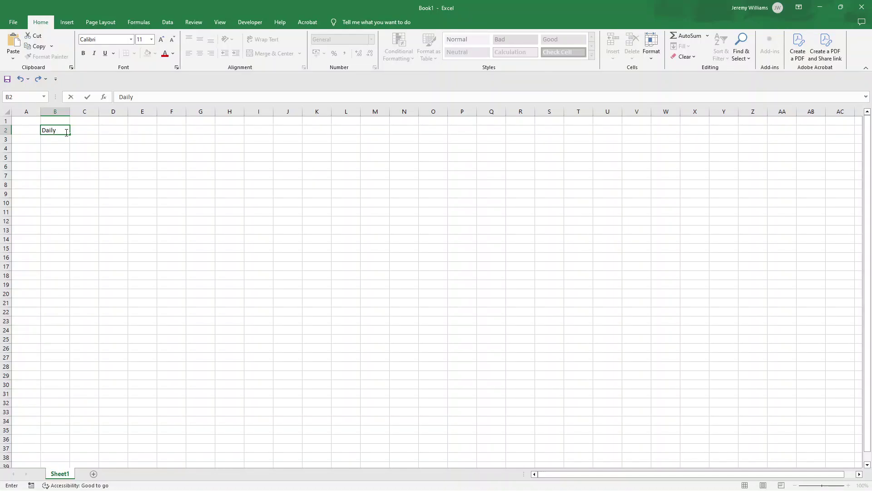
text(Standup Meetings)
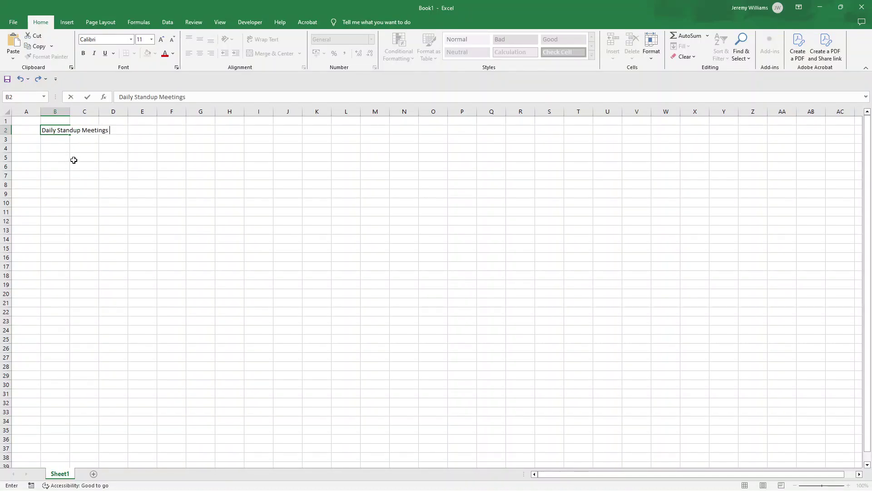
click(53, 140)
Make the B2 title bold at 20-point font size.
click(55, 131)
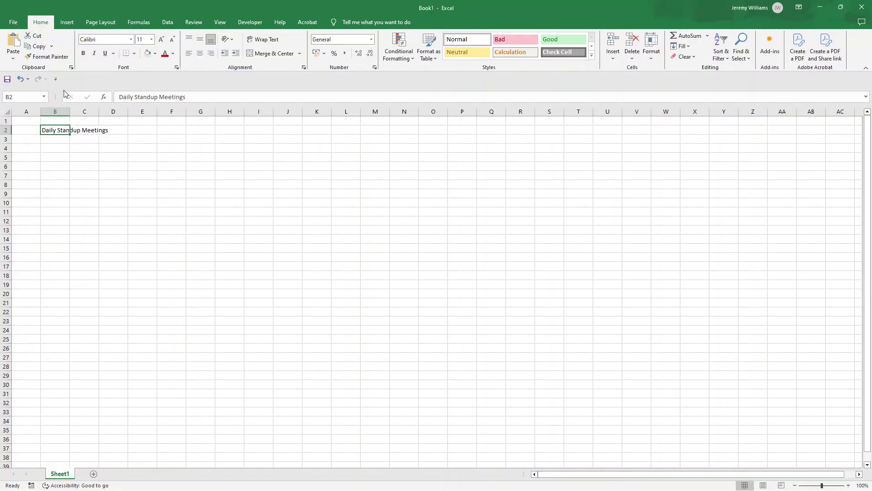
click(83, 55)
click(161, 39)
click(161, 40)
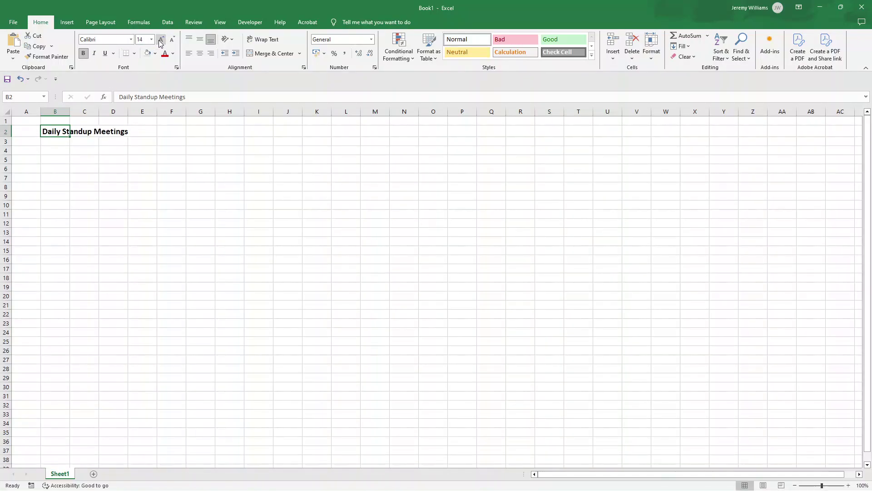
click(161, 40)
click(161, 40)
click(161, 39)
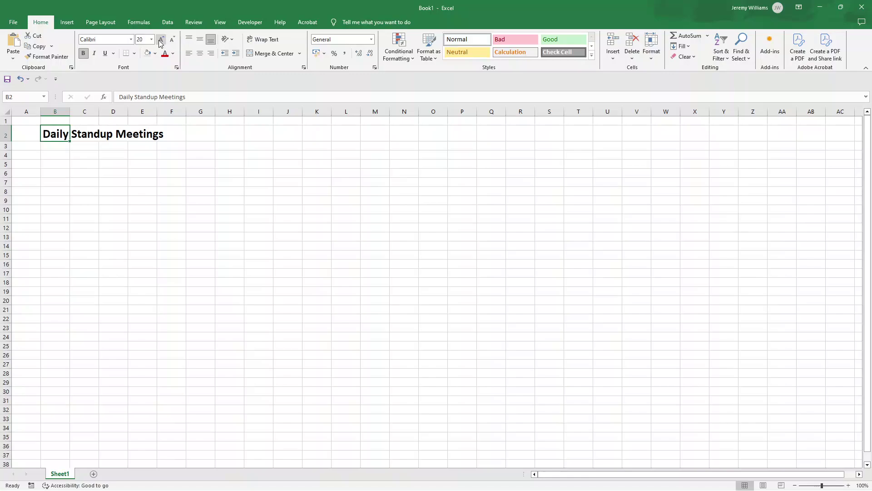
Fill the title band A1:K2 with a light grey theme colour.
drag(16, 120, 306, 136)
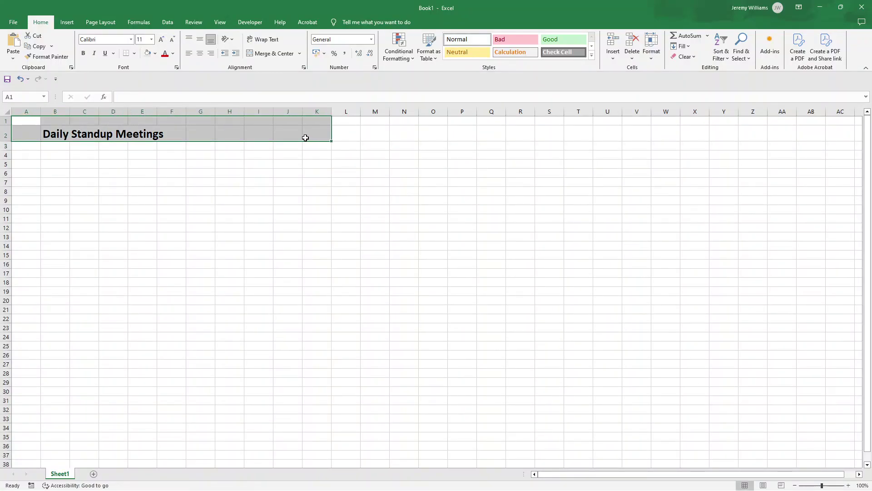
click(155, 53)
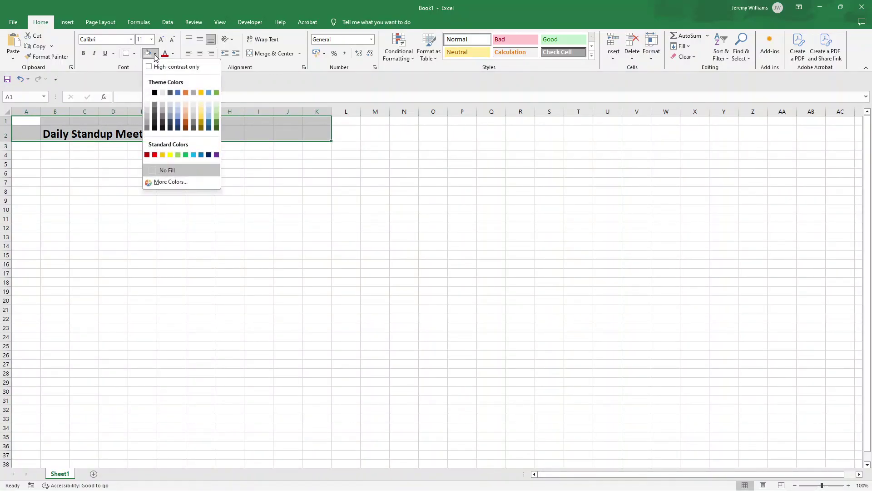
click(163, 93)
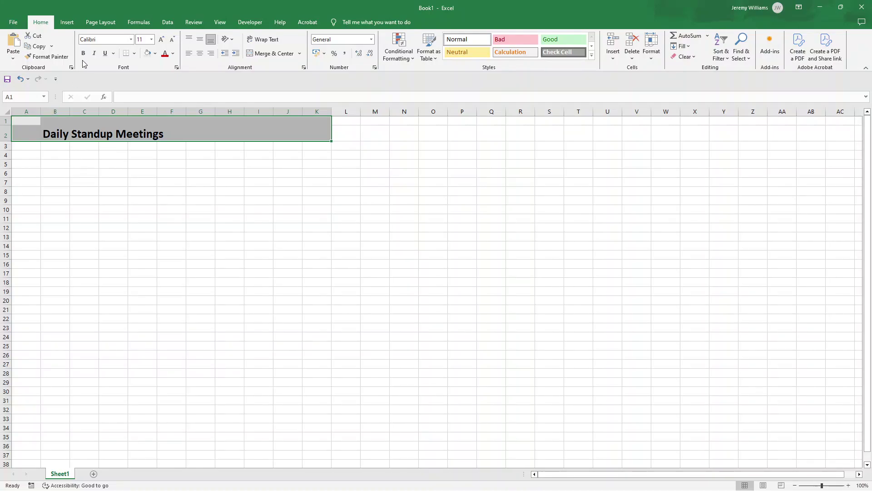
click(60, 155)
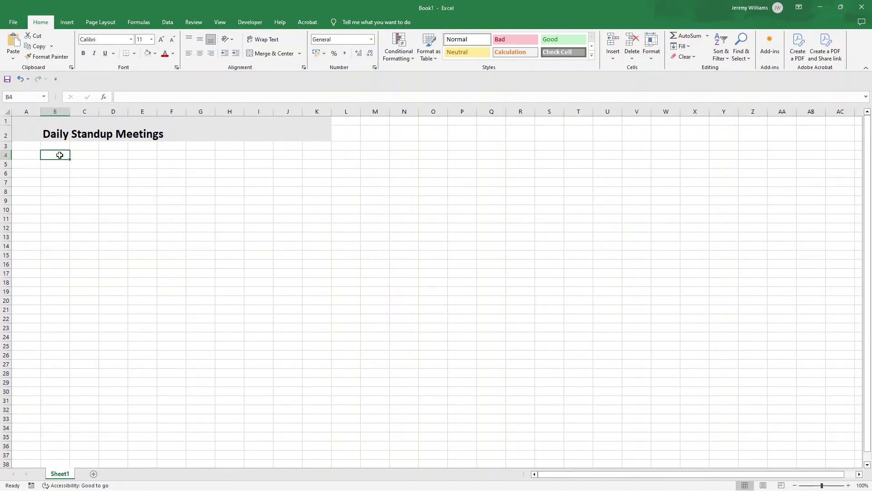
Enter a bold 'Team Name' label in B4 and widen column B to fit it.
text(Team Name)
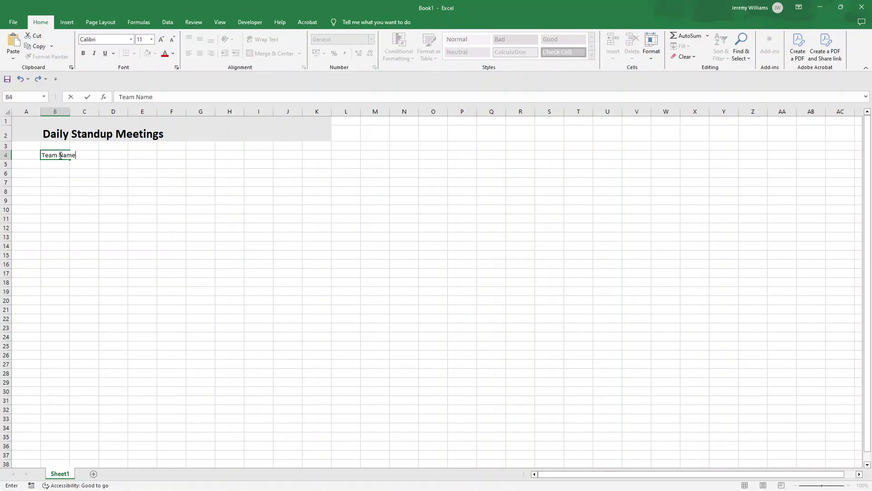
triple_click(60, 155)
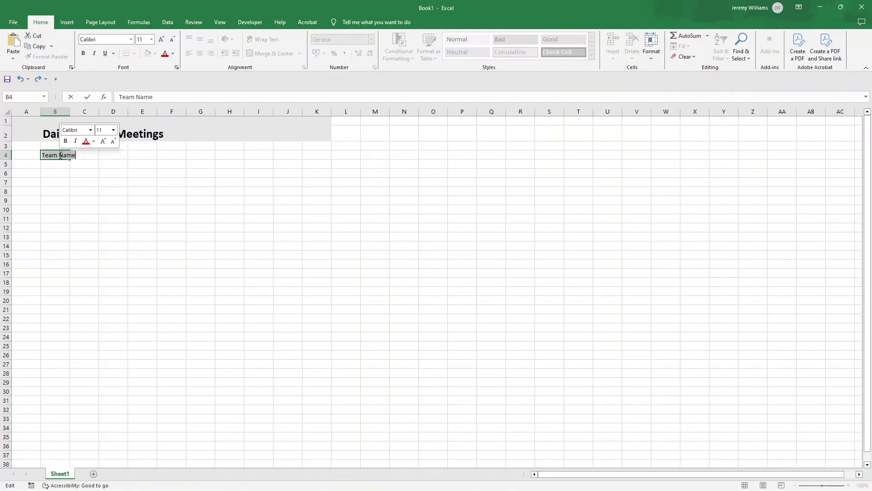
click(83, 53)
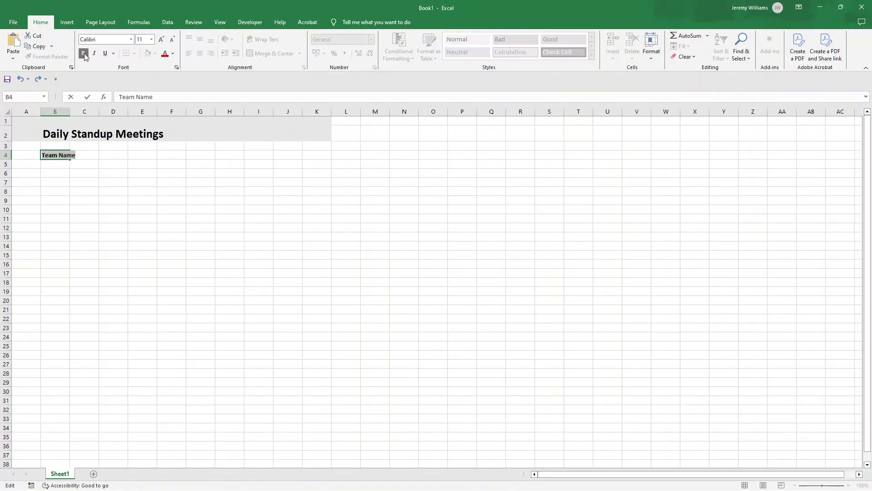
click(76, 113)
click(67, 111)
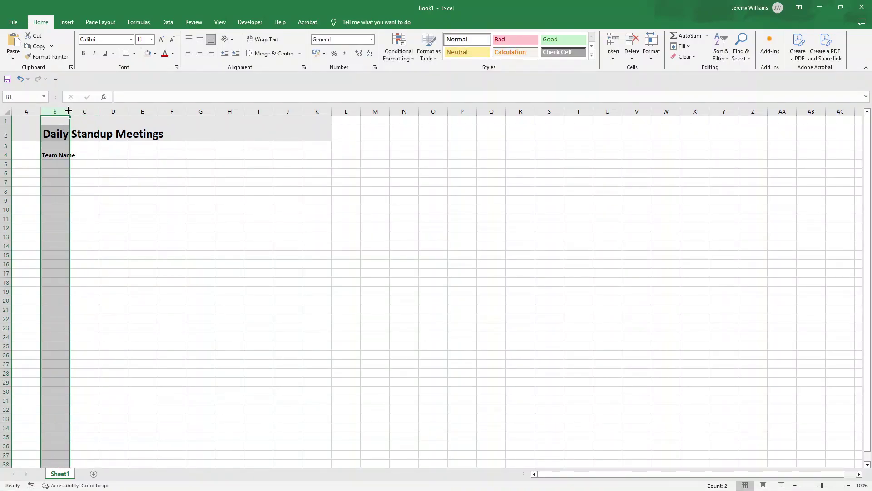
drag(69, 111, 82, 112)
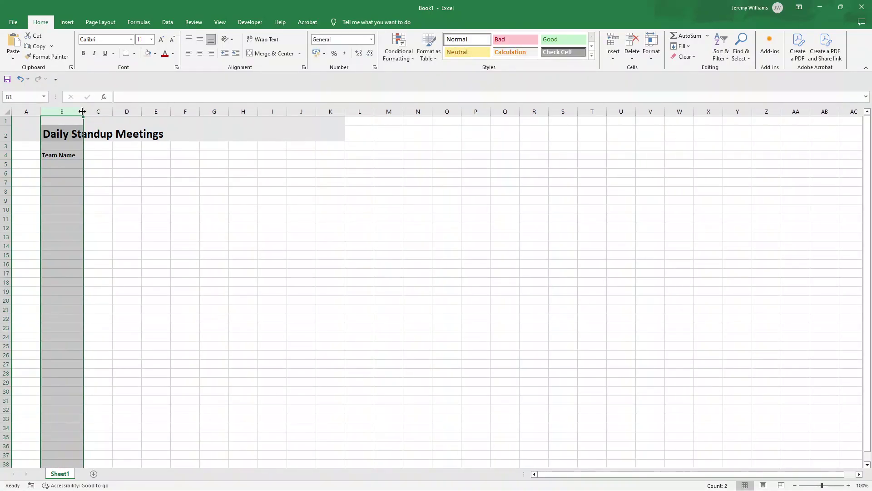
Apply All Borders to the label and entry cells B4:B5.
click(62, 154)
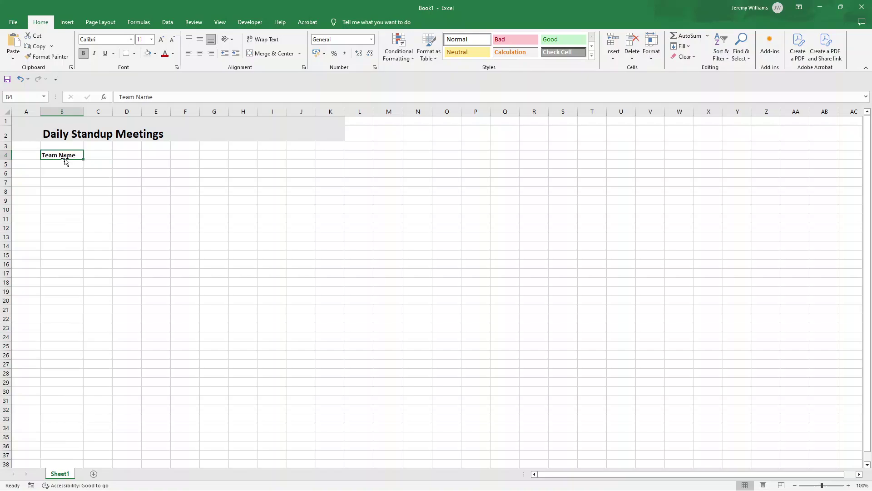
click(66, 162)
drag(68, 164, 69, 156)
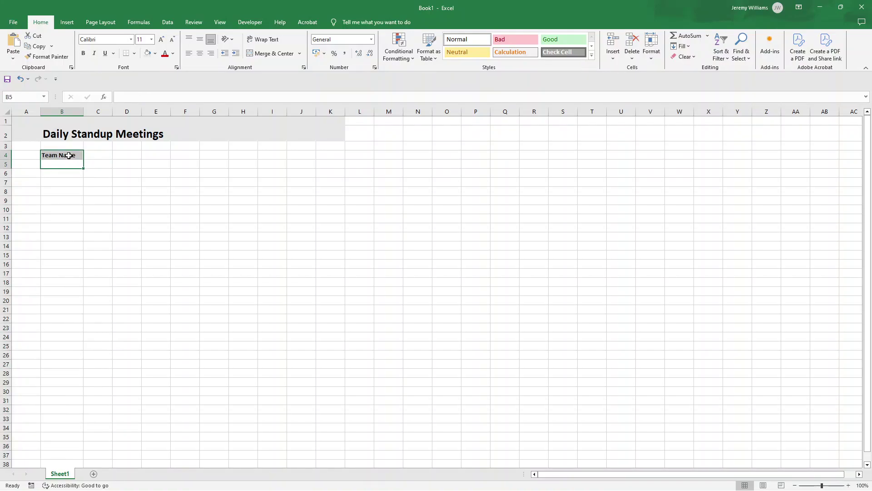
click(78, 155)
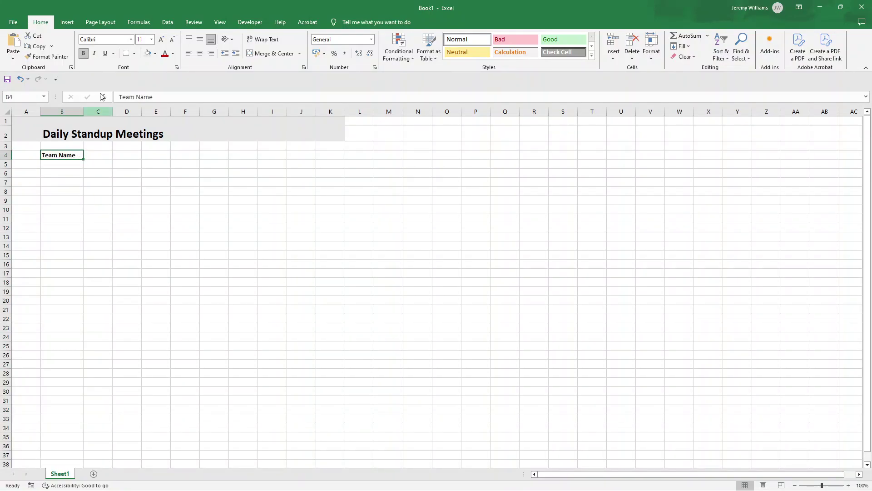
drag(72, 163, 75, 155)
click(135, 53)
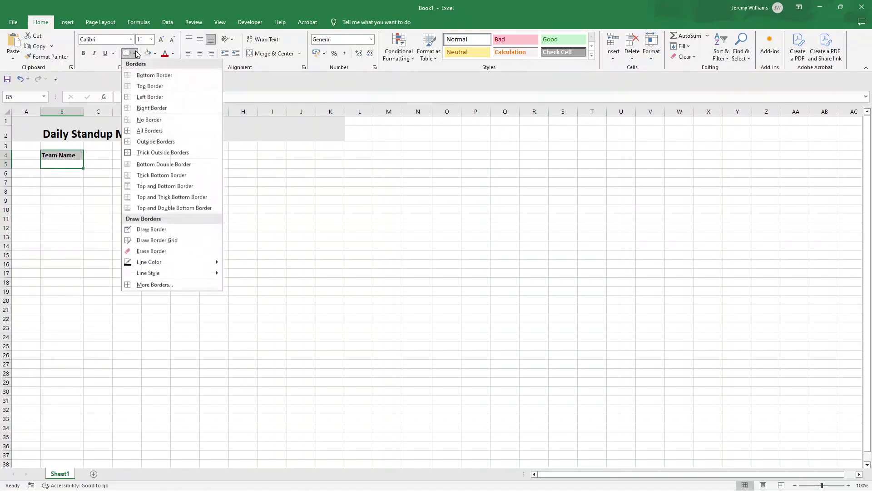
click(151, 132)
click(77, 156)
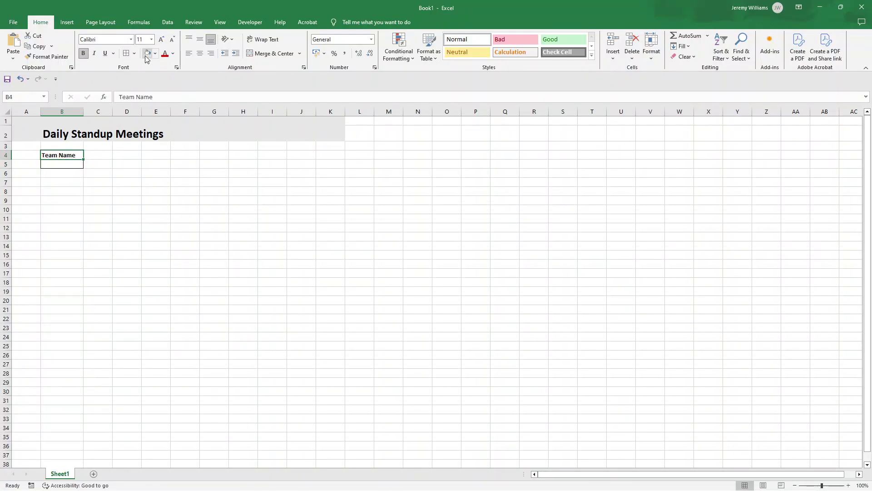
Raise the B4:B5 font to 14 point and widen column B slightly more.
drag(72, 164, 75, 156)
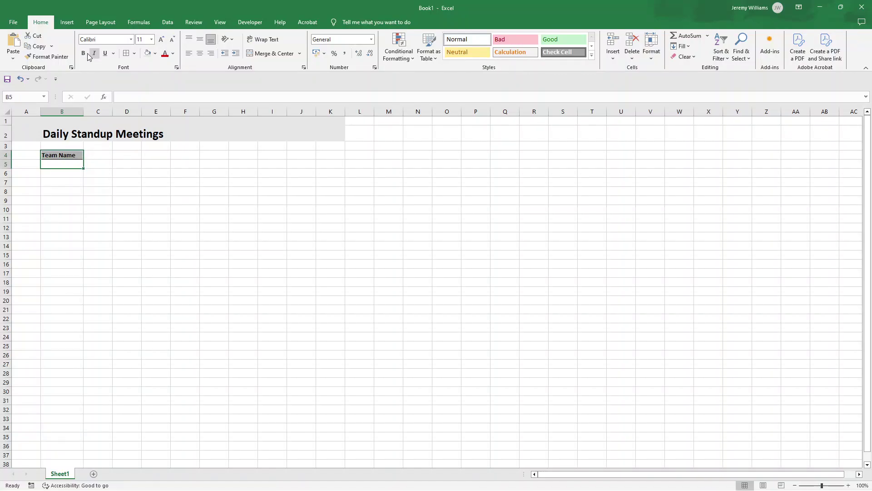
click(161, 40)
click(162, 40)
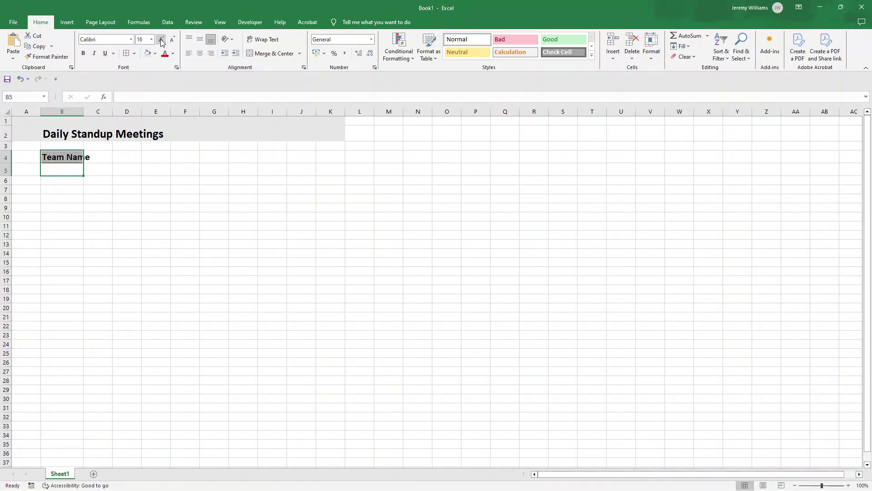
click(106, 177)
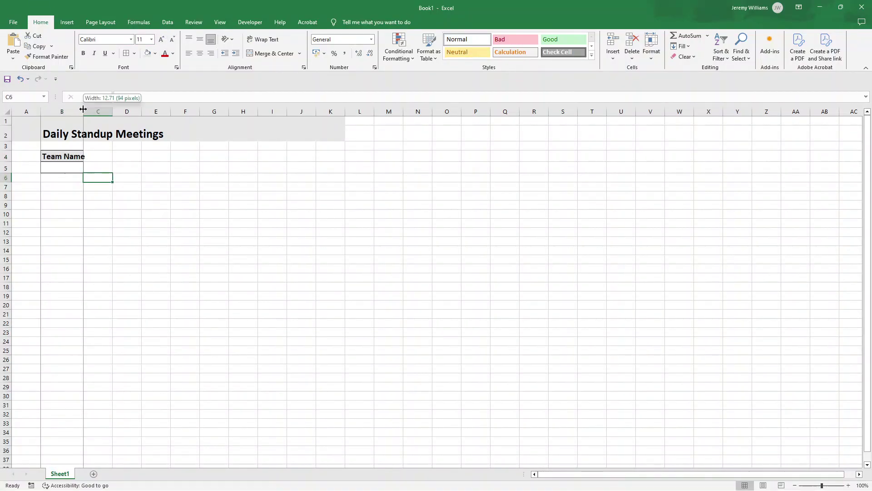
drag(83, 111, 88, 110)
click(72, 159)
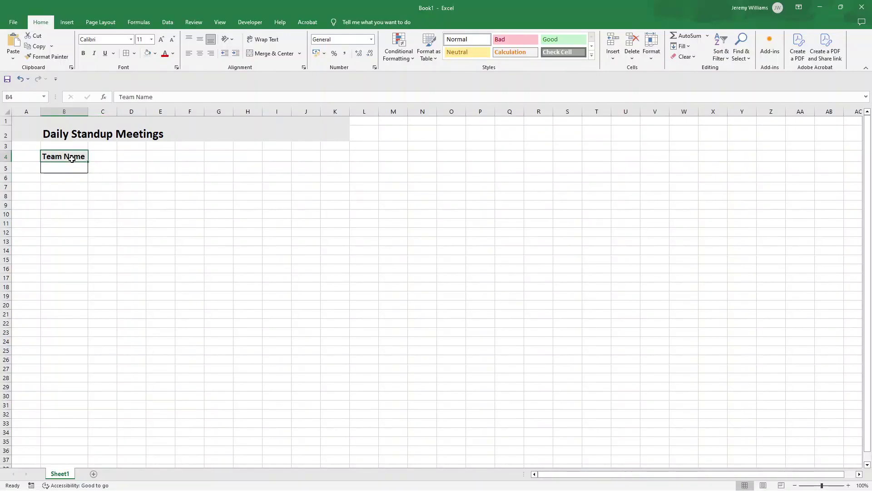
drag(72, 158, 73, 168)
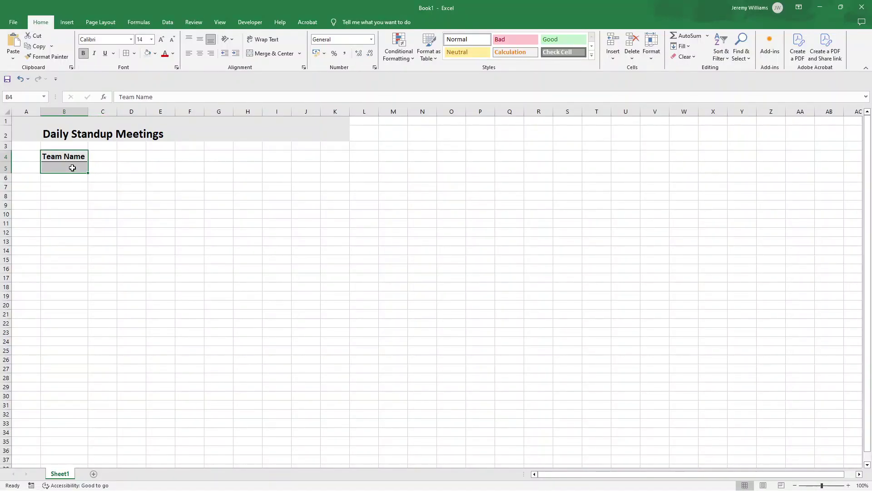
Copy the Team Name block B4:B5 into D4 and widen column D.
key(ctrl+c)
click(136, 159)
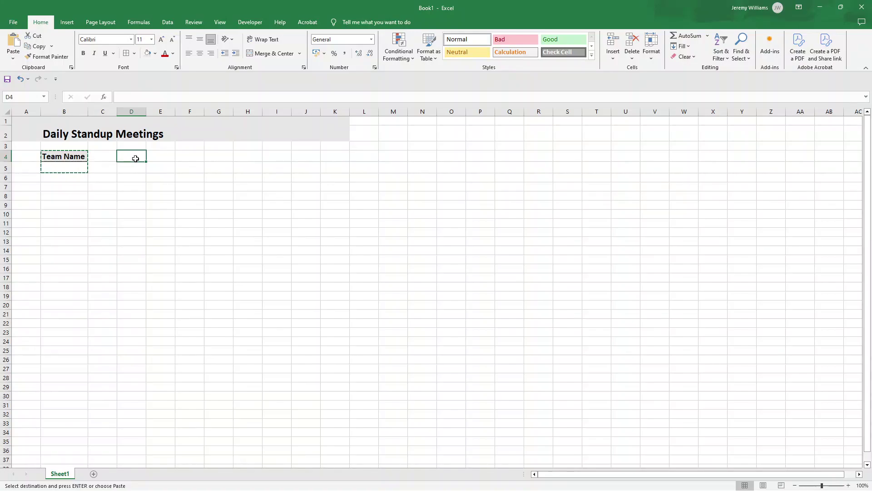
key(ctrl+v)
key(ctrl)
drag(146, 112, 162, 111)
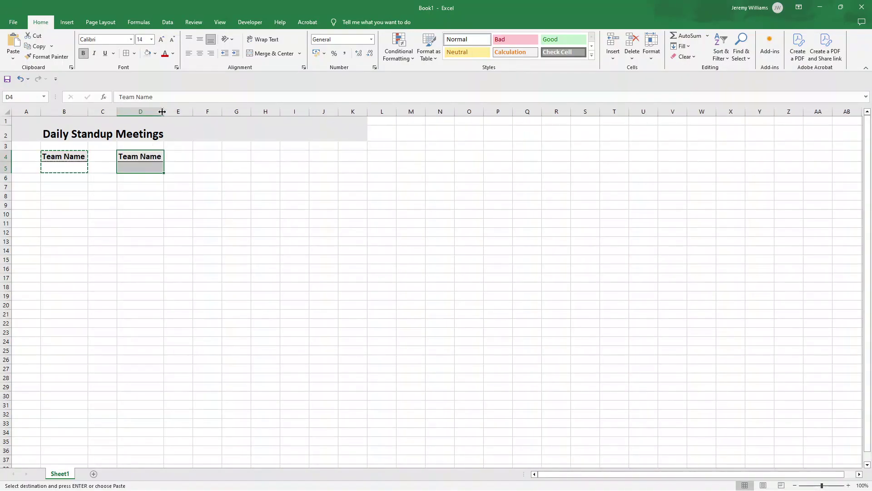
Retype D4 as 'Week Start Date' with wrapped, centred text.
click(149, 155)
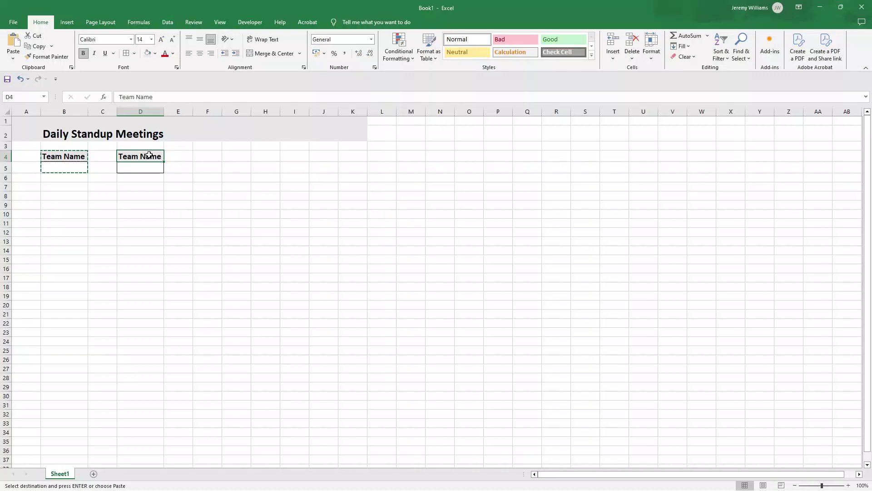
double_click(149, 155)
double_click(150, 155)
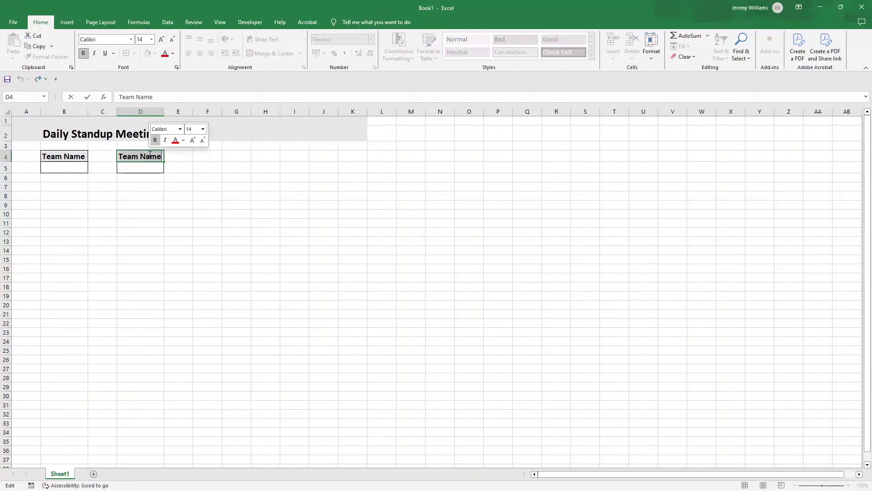
text(Week St)
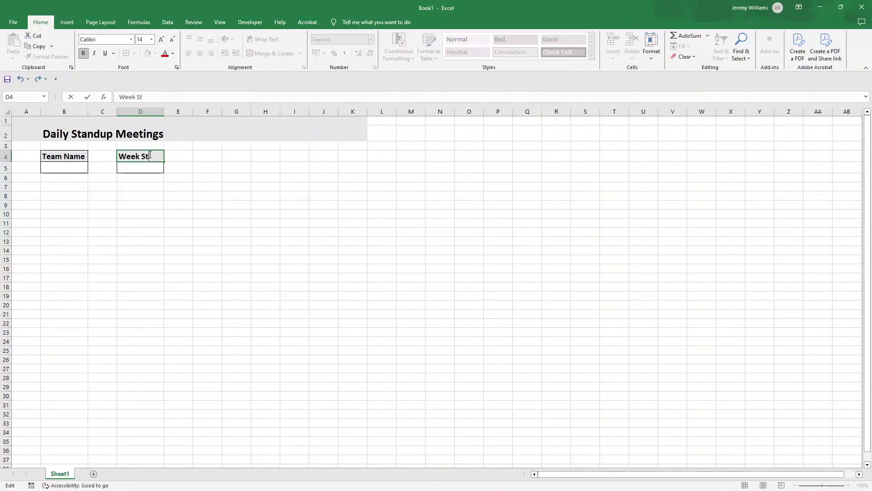
text(art Date)
key(Return)
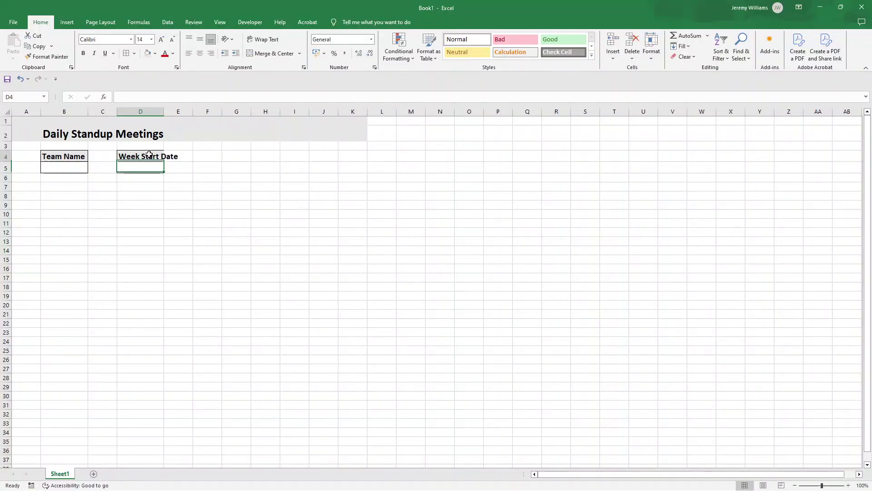
click(149, 155)
click(264, 39)
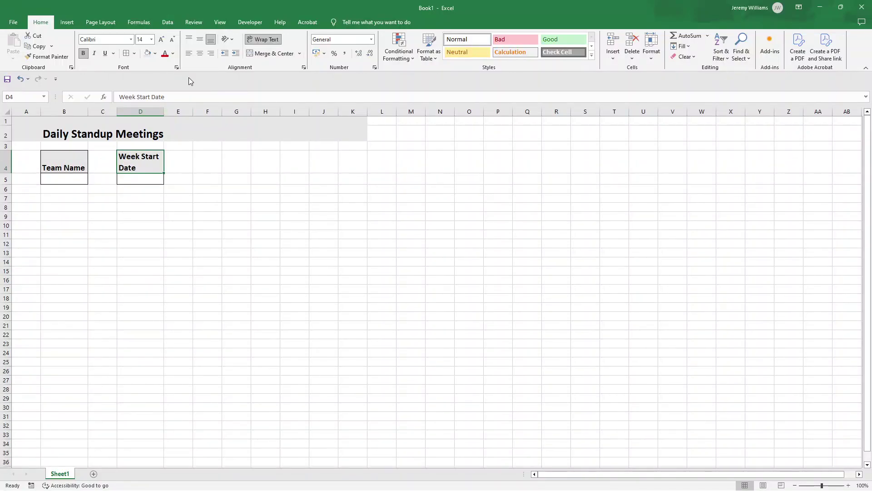
click(200, 54)
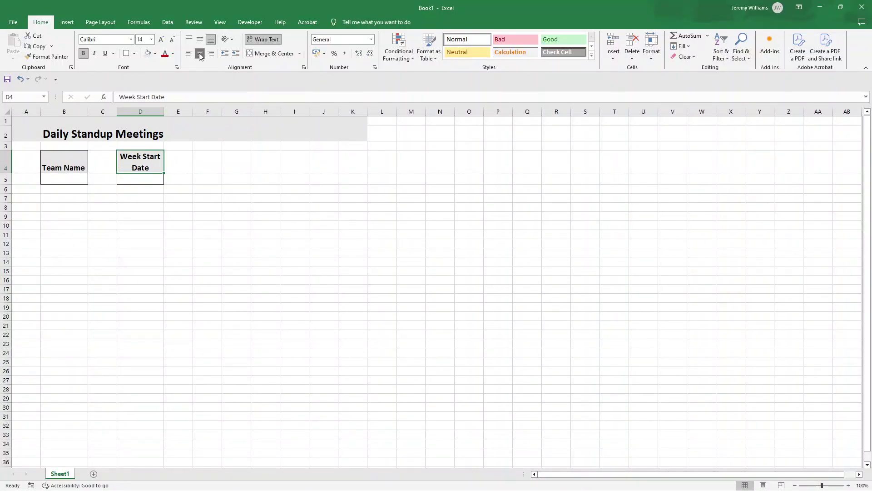
click(144, 178)
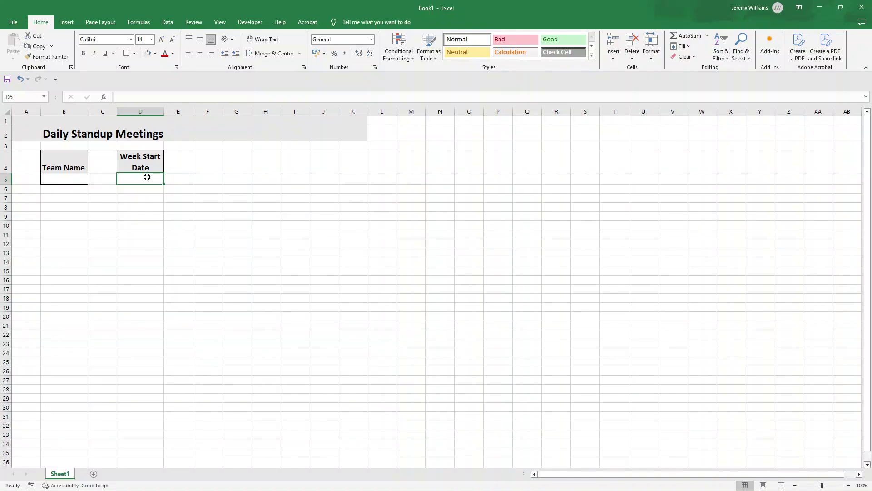
Format D5 as an English (United Kingdom) date and enter 25/11/2024.
right_click(148, 178)
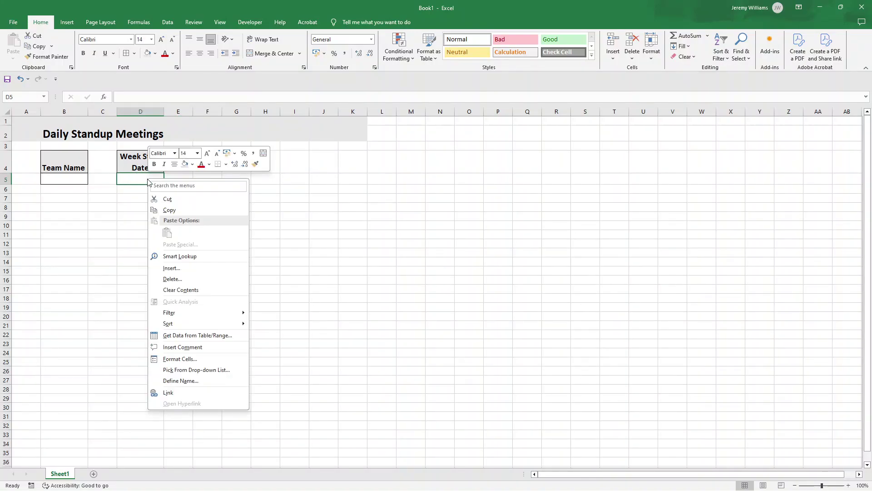
click(184, 359)
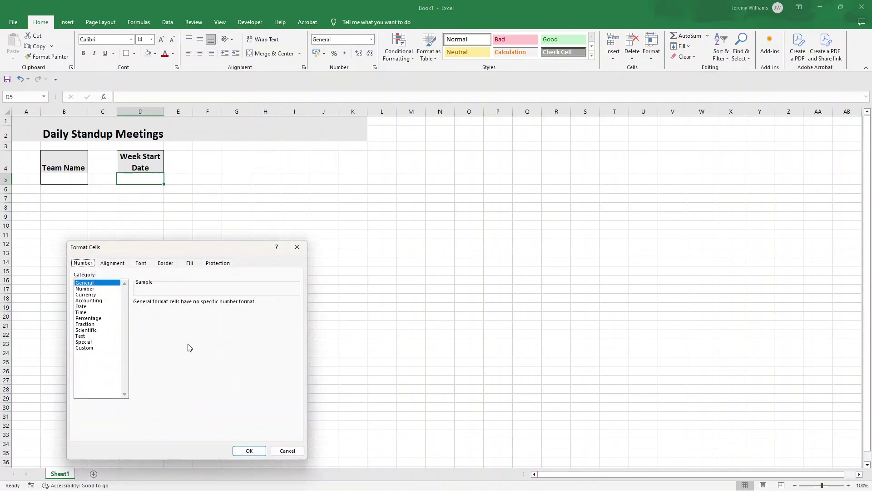
click(82, 307)
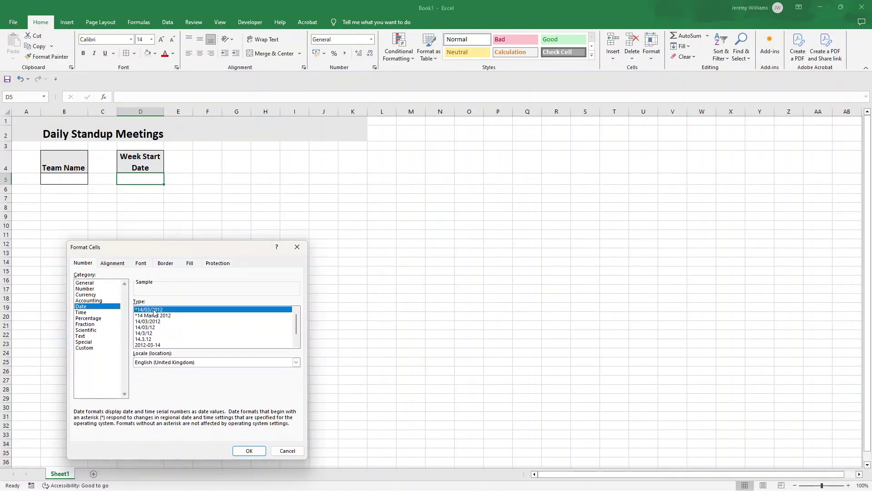
click(166, 362)
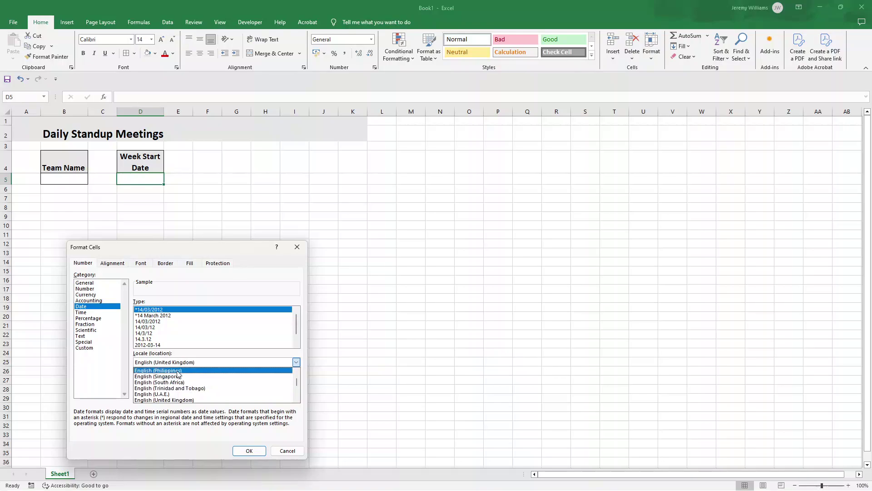
click(184, 310)
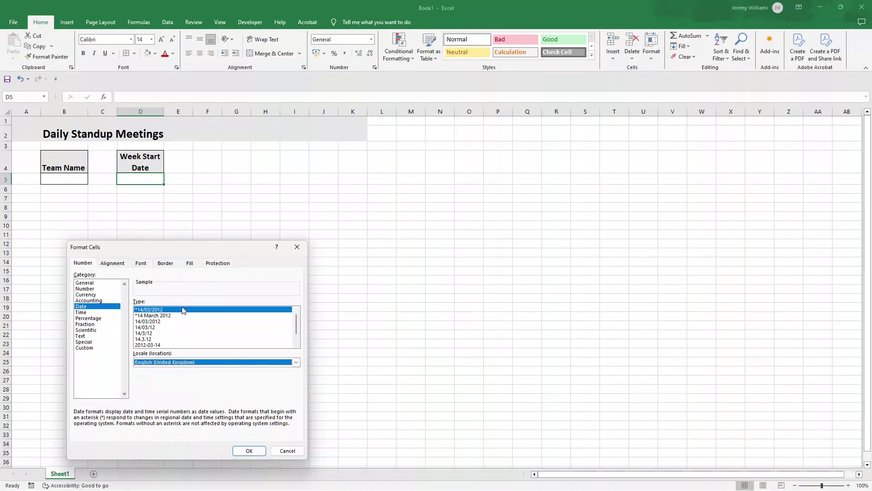
click(249, 451)
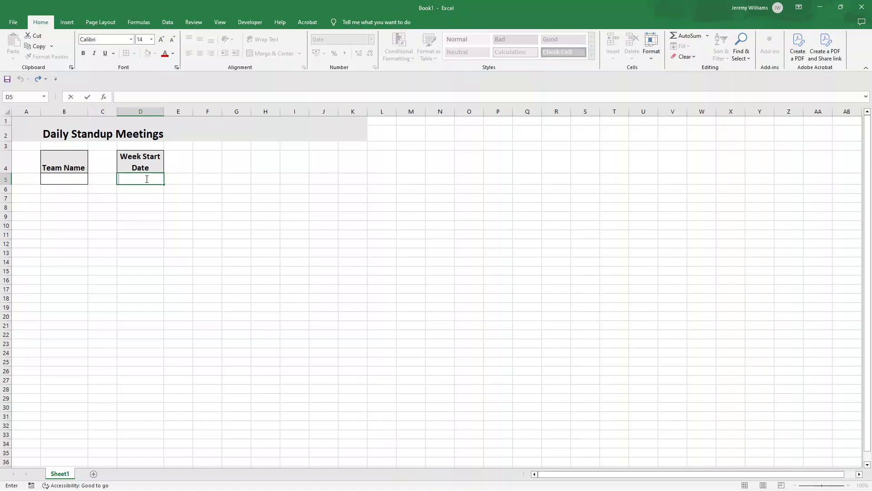
text(25/11)
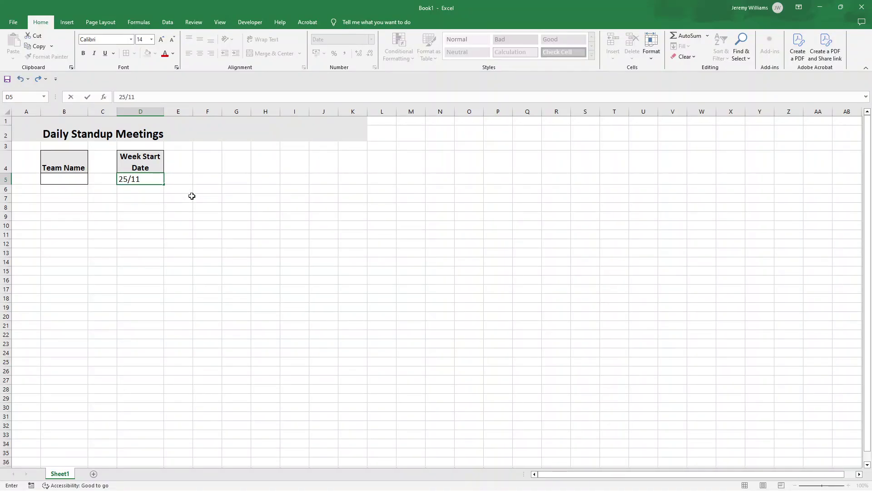
text(/2024)
key(Return)
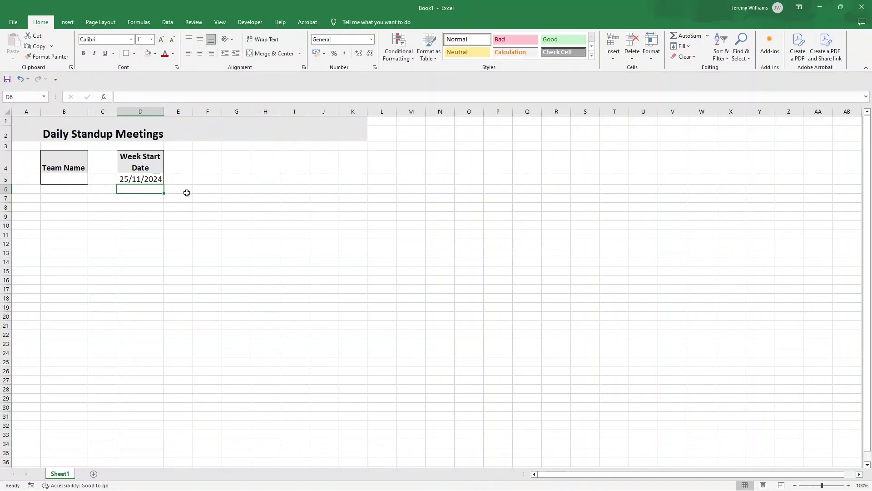
Enter a bold, 16-point 'MON' label in cell B8.
click(77, 200)
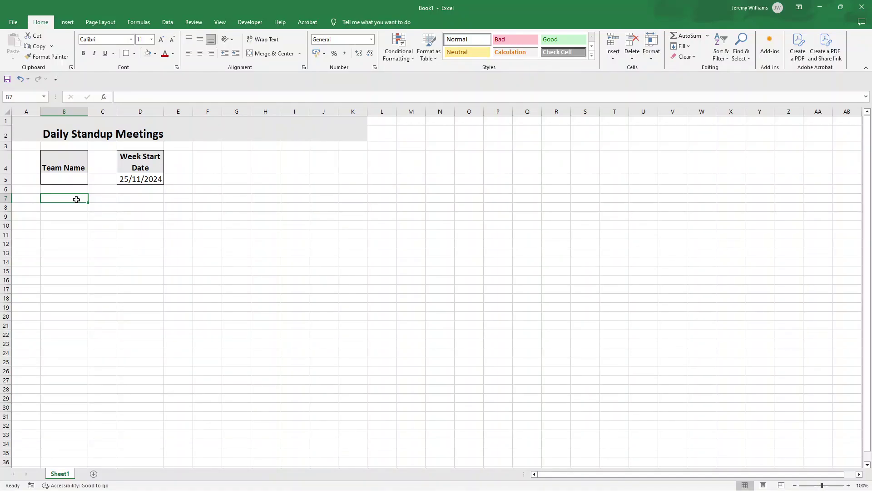
key(Down)
text(MON)
key(Return)
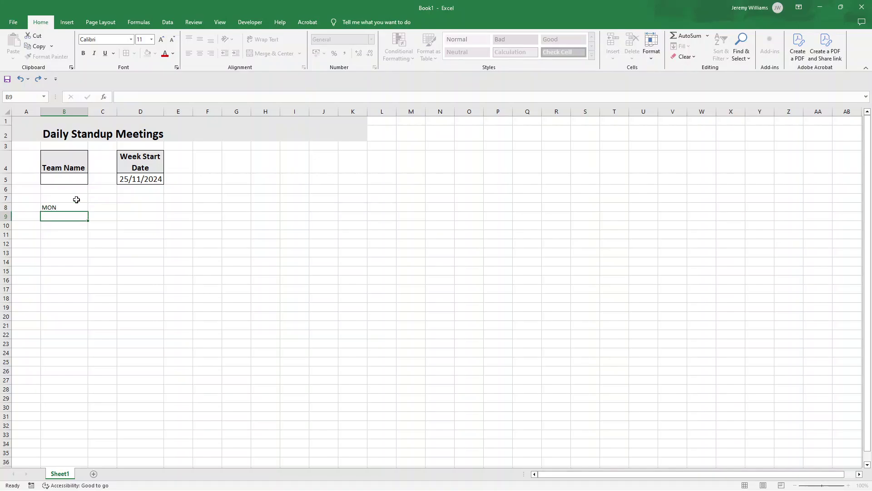
key(Up)
key(ctrl+b)
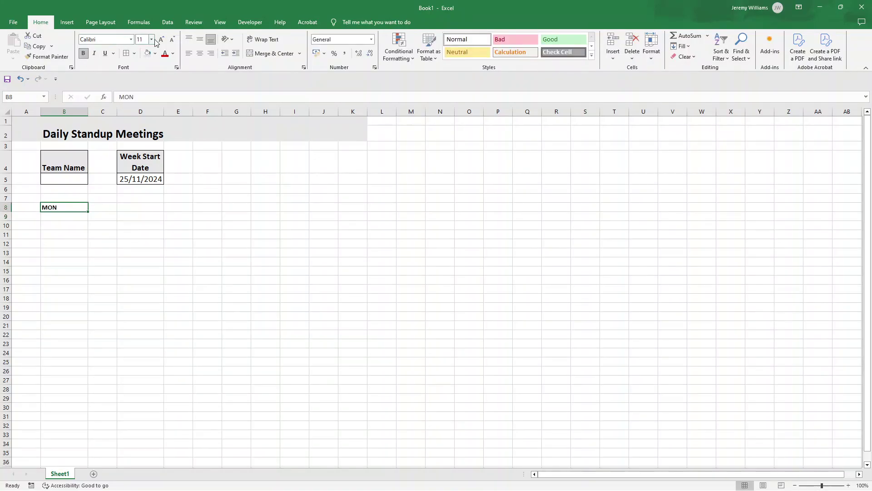
click(161, 40)
click(162, 40)
click(161, 40)
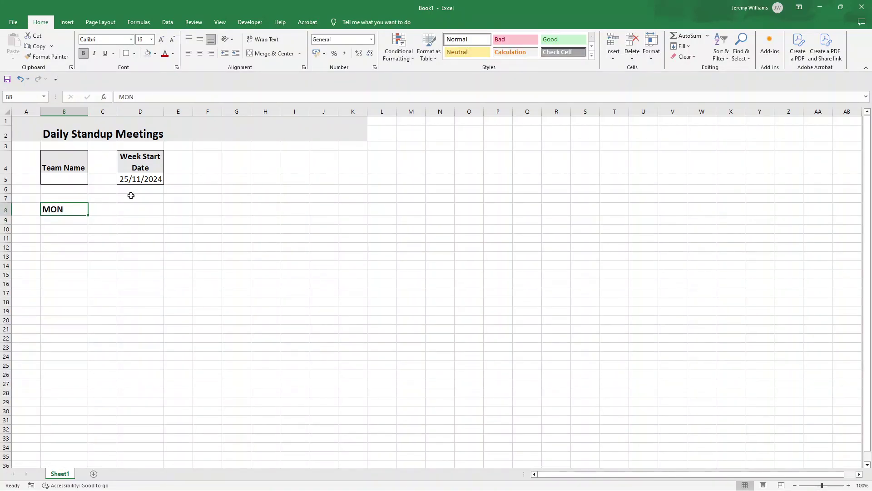
click(109, 212)
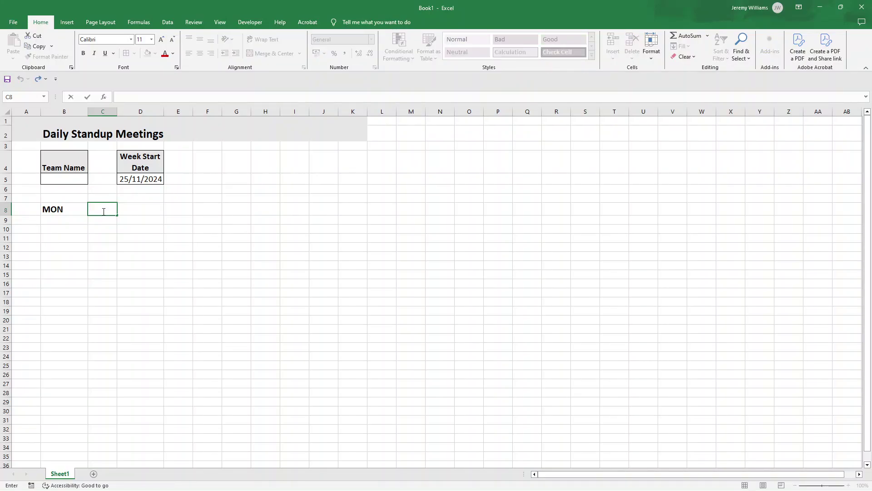
Enter a formula in C8 that links to the week start date in D5.
click(125, 182)
drag(121, 185, 108, 205)
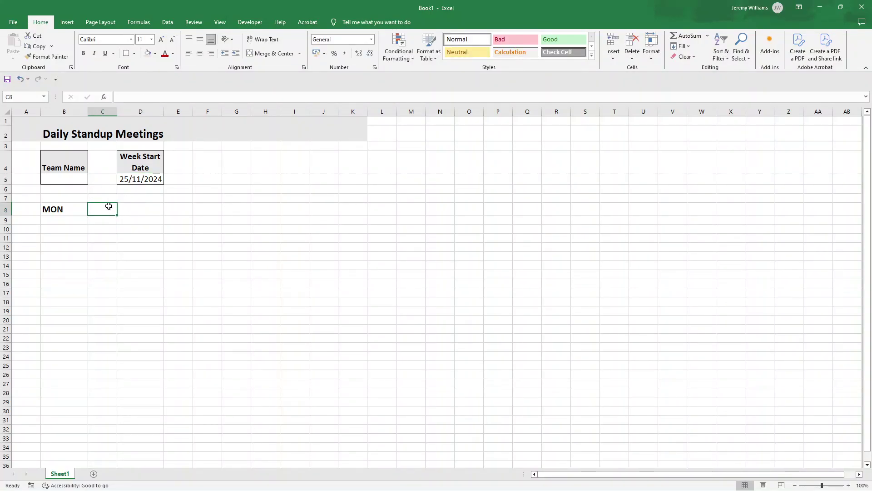
text(=)
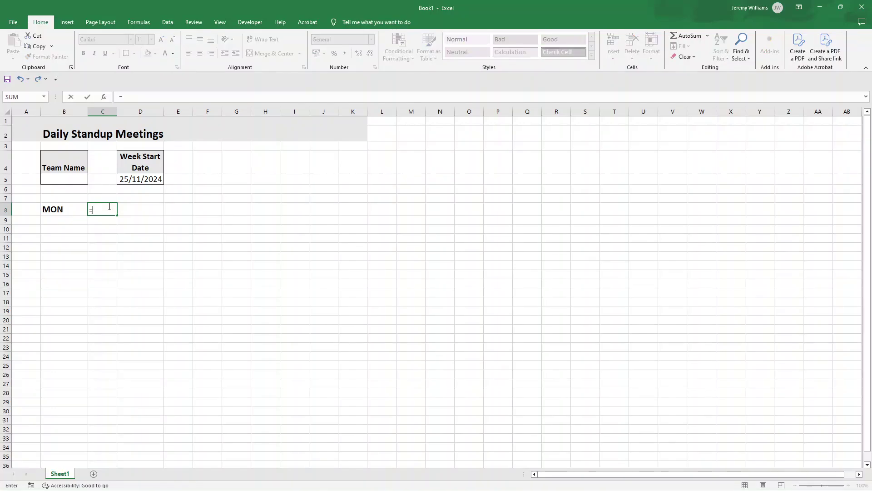
click(131, 180)
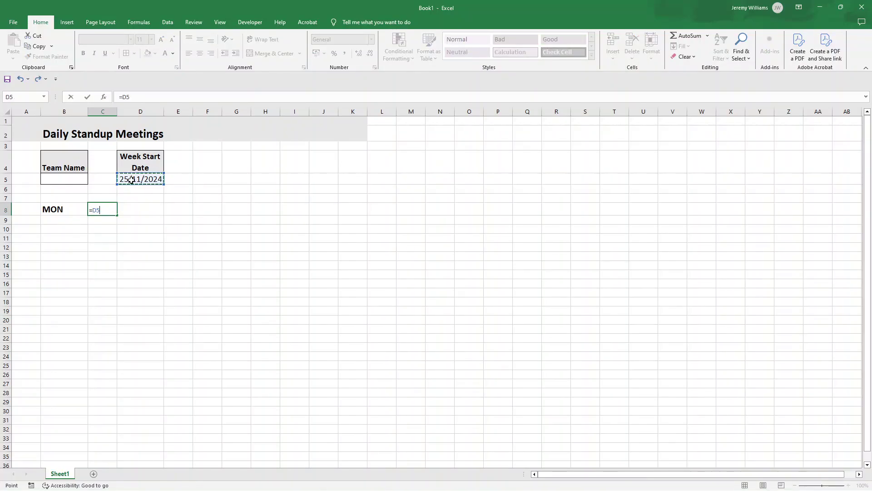
text(+0)
key(Return)
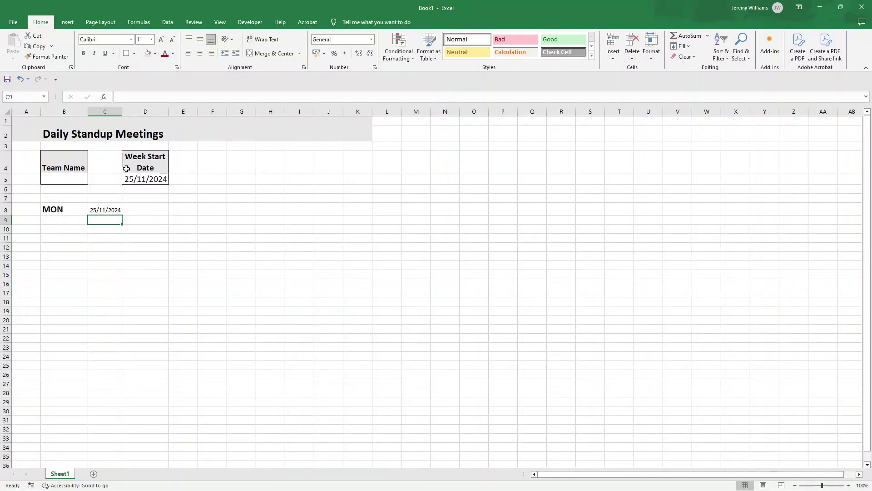
click(105, 211)
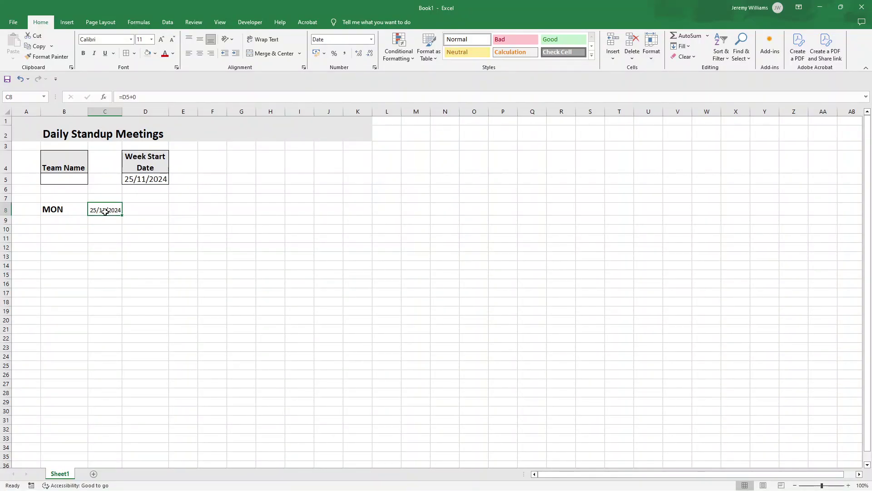
double_click(102, 210)
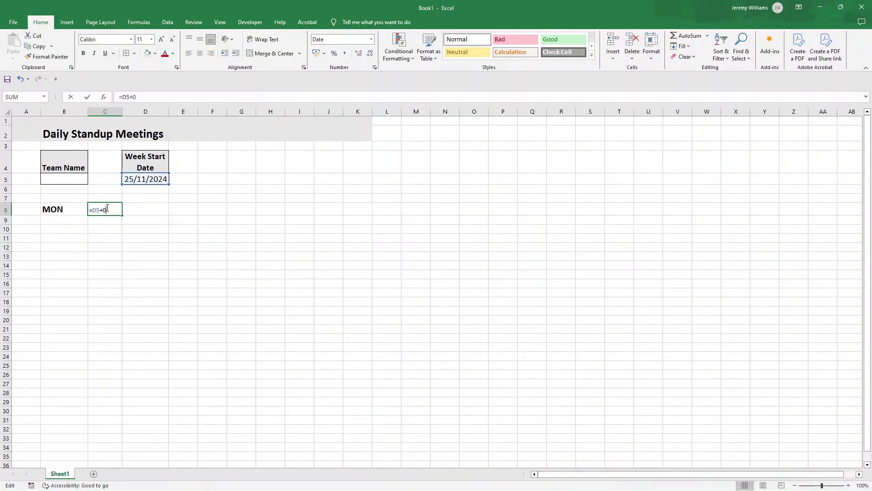
drag(100, 211, 106, 210)
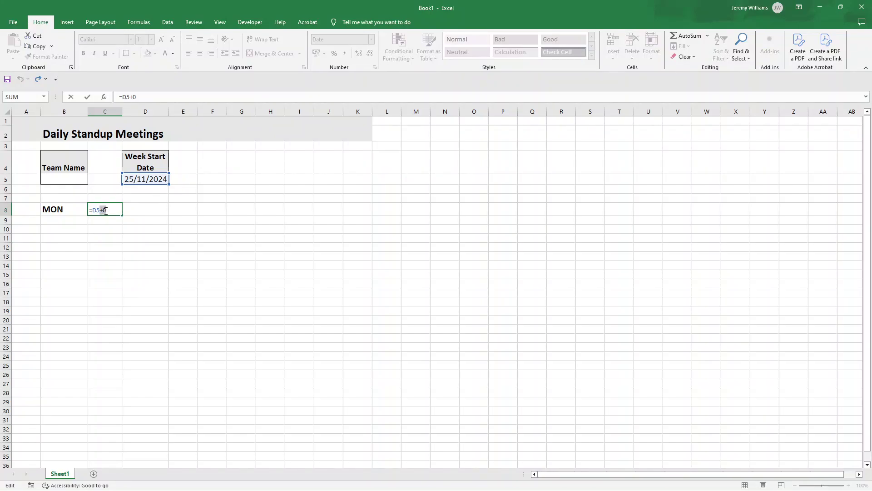
key(Return)
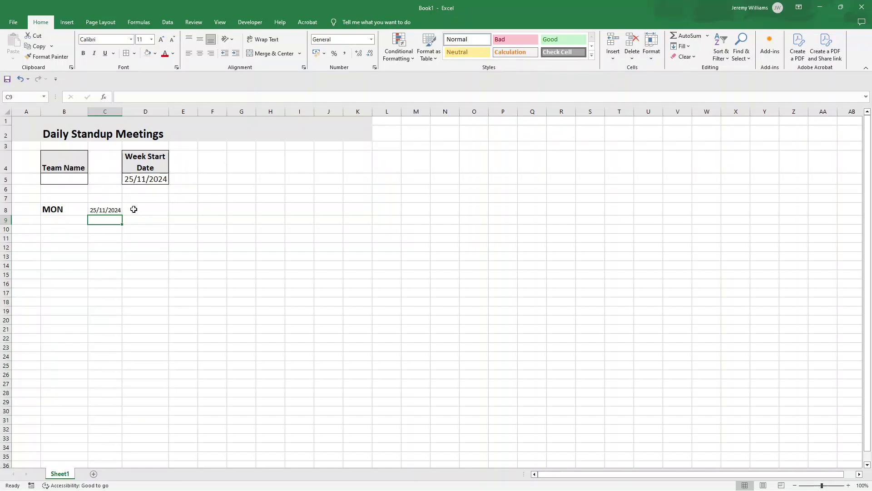
Make the Monday date in C8 bold and larger.
click(115, 210)
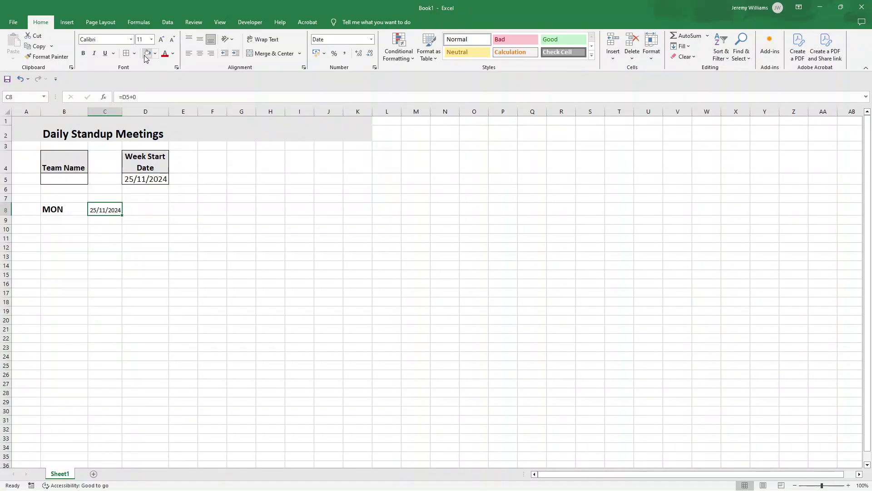
click(161, 40)
click(161, 39)
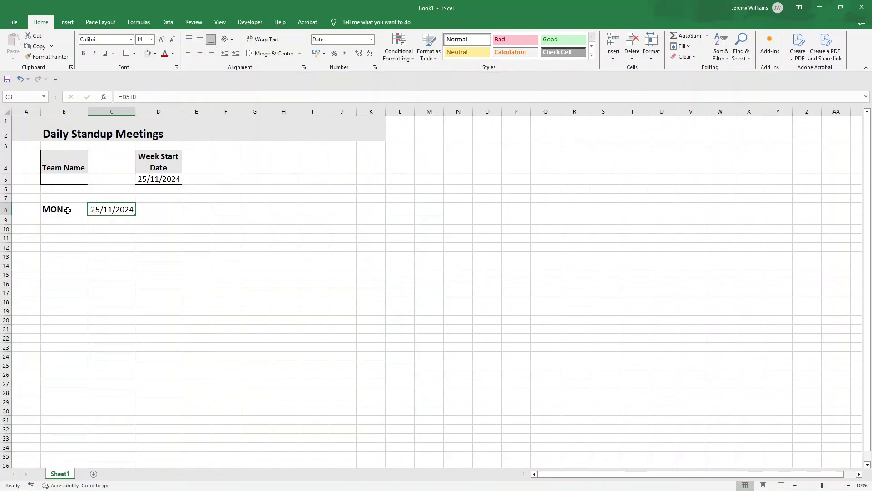
click(68, 211)
click(102, 210)
click(160, 40)
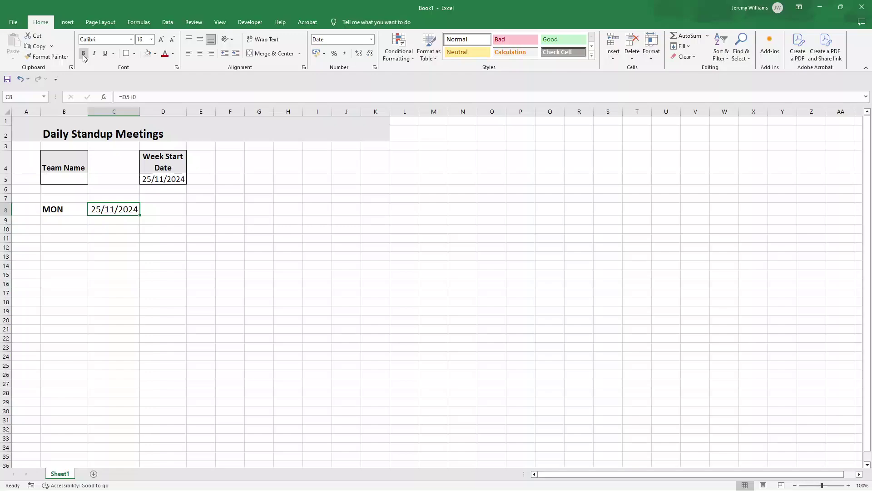
click(83, 54)
Fill B8:C8 with Green, Accent 6, Lighter 80%.
drag(68, 210, 114, 210)
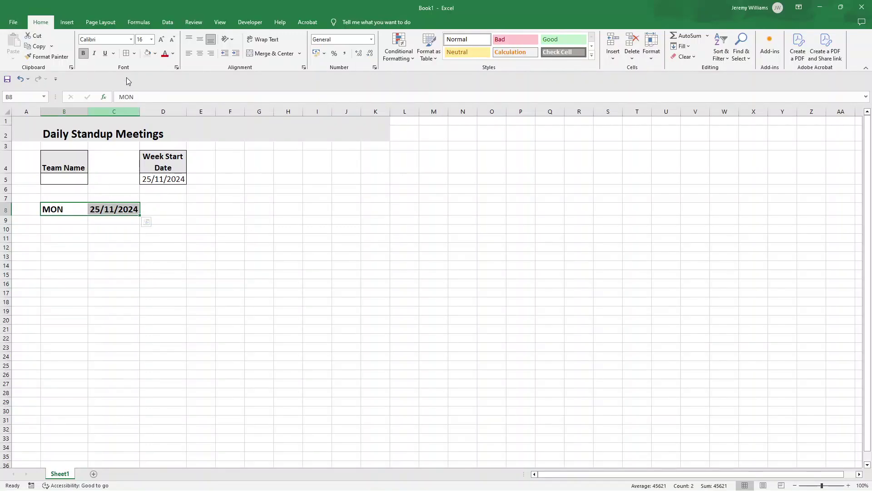
click(154, 53)
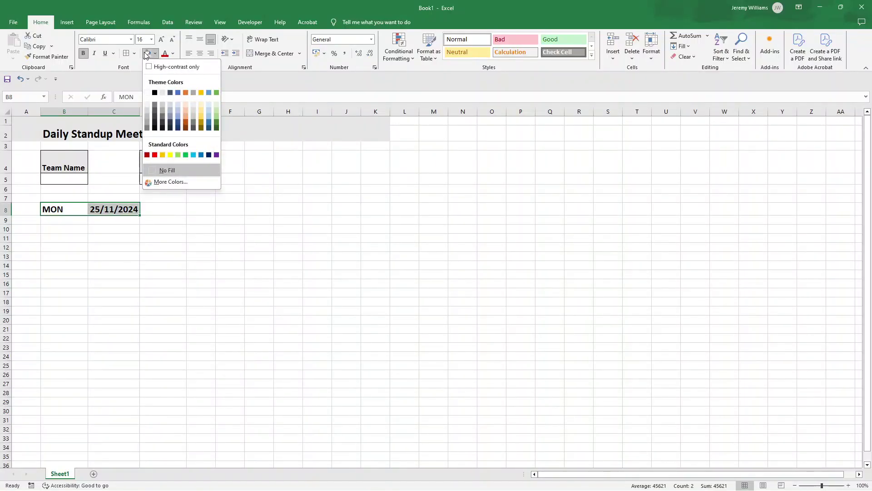
click(216, 104)
click(175, 239)
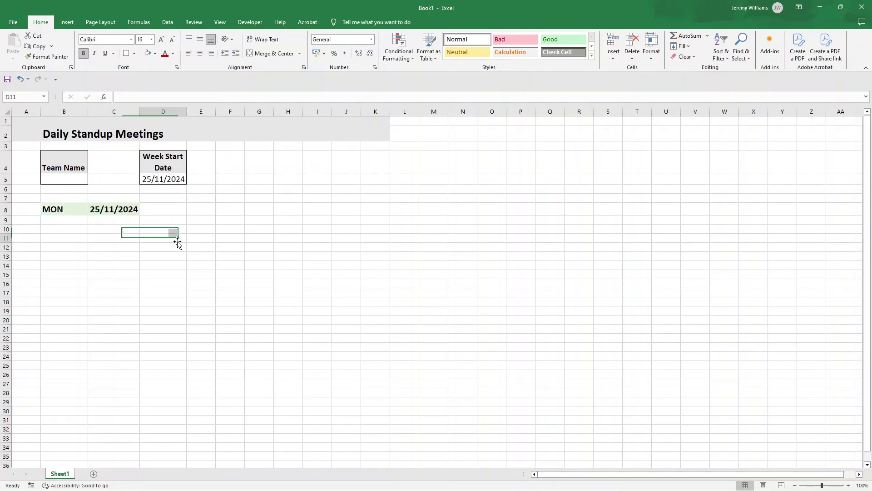
click(62, 217)
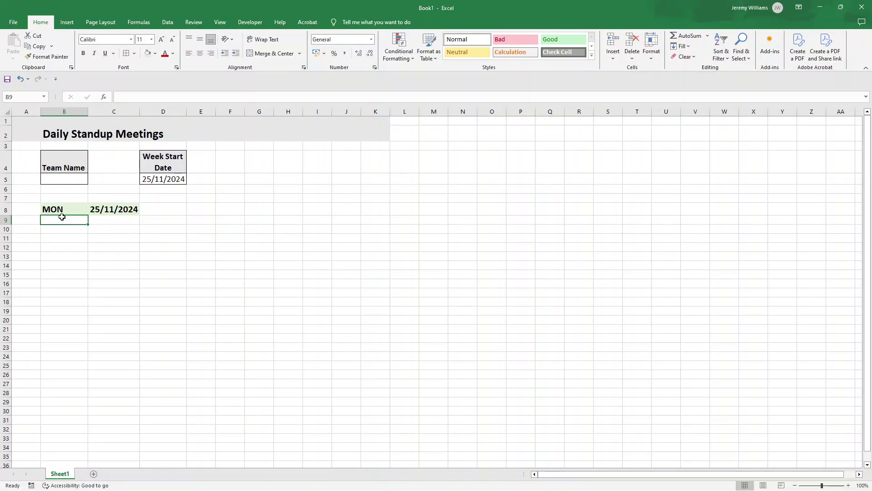
Enter a bold, 12-point 'Task ID' header in B9.
text(T)
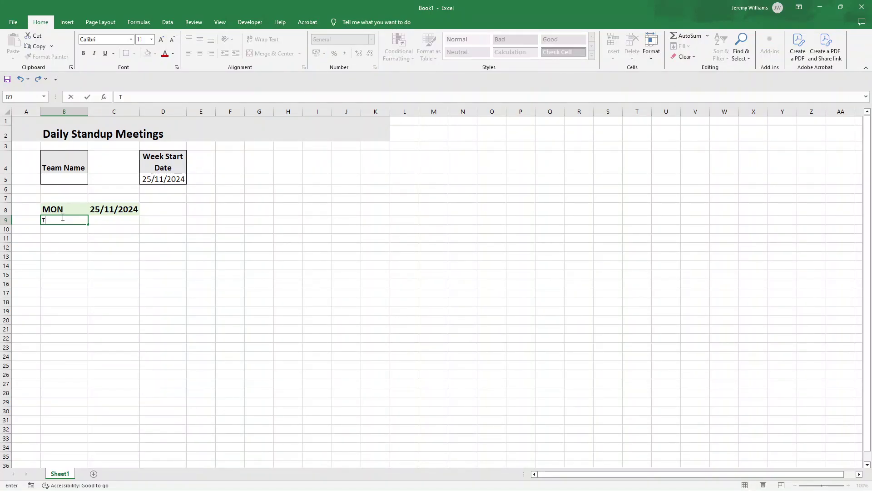
text(ask ID)
key(Return)
click(64, 219)
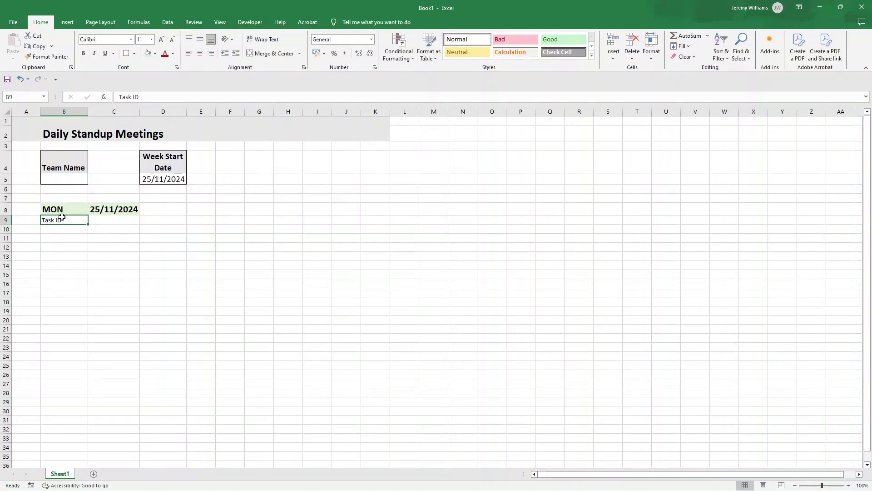
click(83, 53)
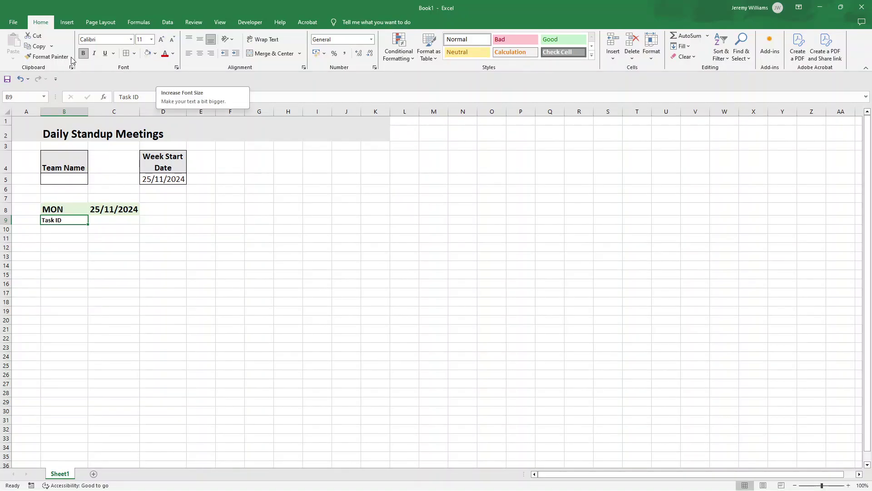
click(162, 40)
click(164, 41)
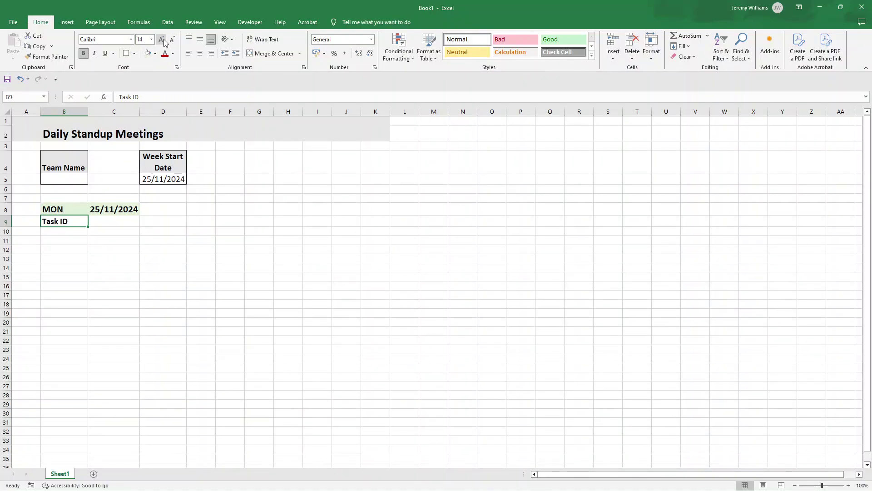
click(173, 41)
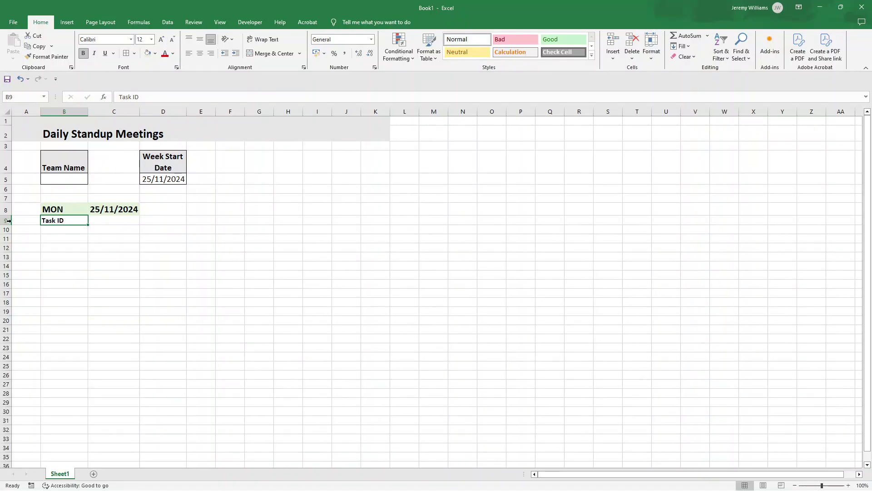
Heighten row 9, then middle-align, indent and fill Task ID with Light Gray, Background 2.
click(9, 223)
drag(7, 225, 8, 234)
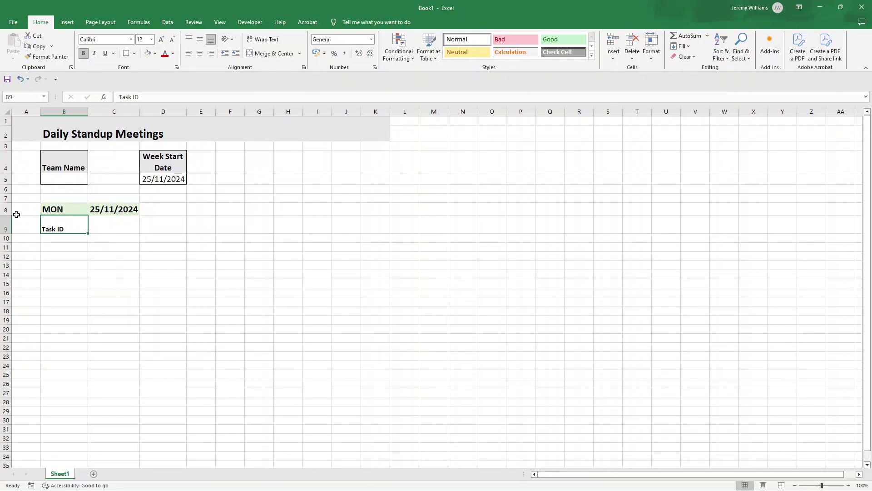
click(199, 44)
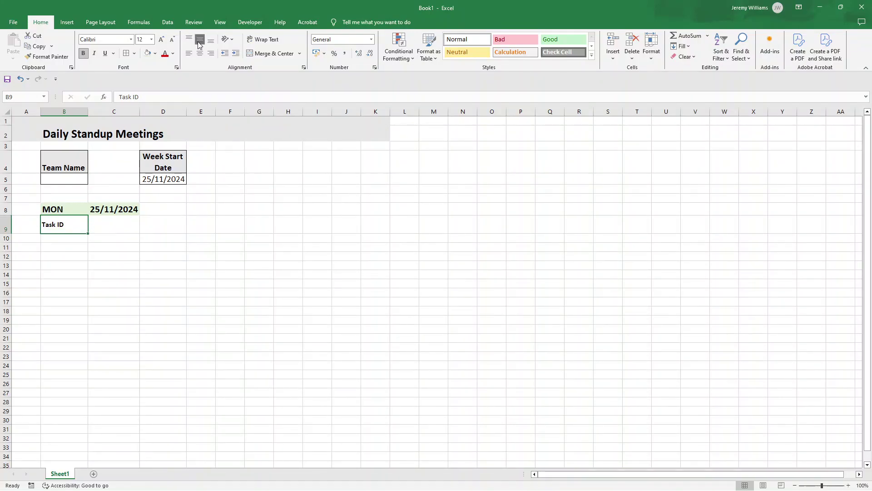
click(237, 55)
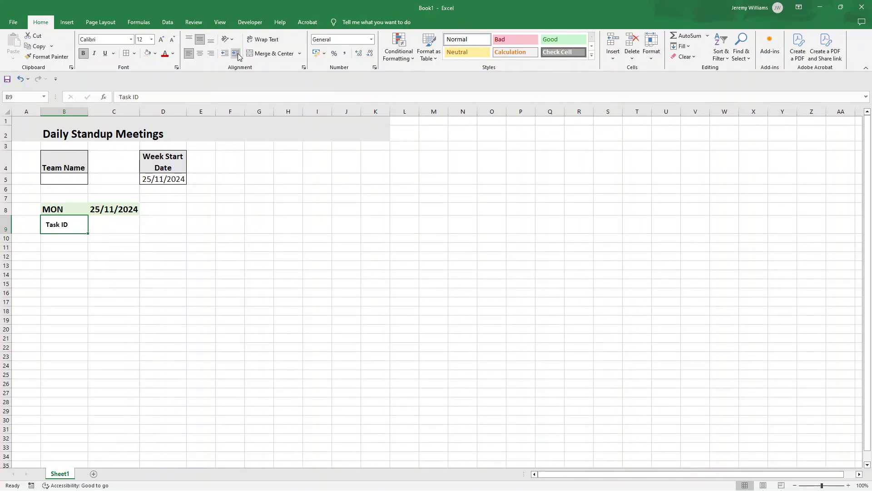
click(155, 54)
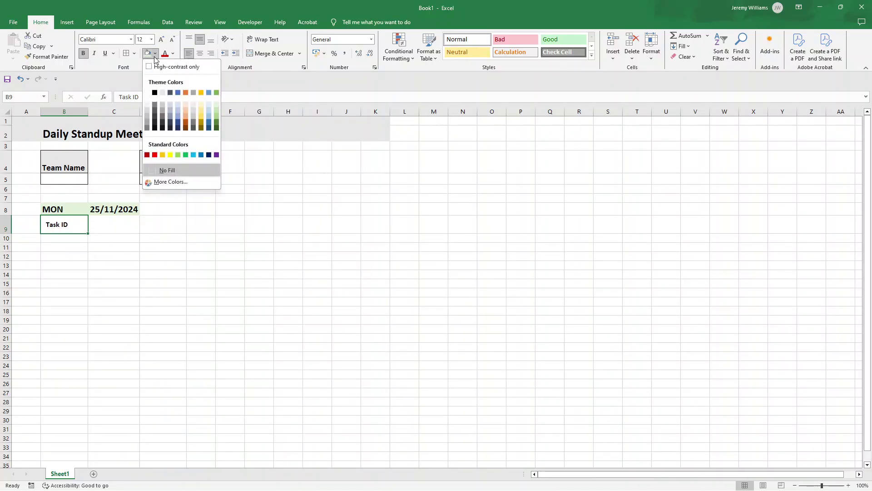
click(163, 94)
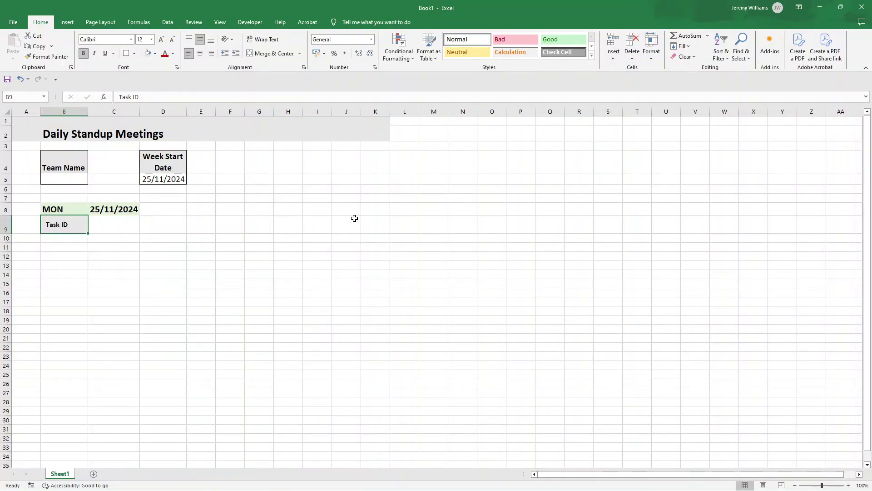
click(113, 226)
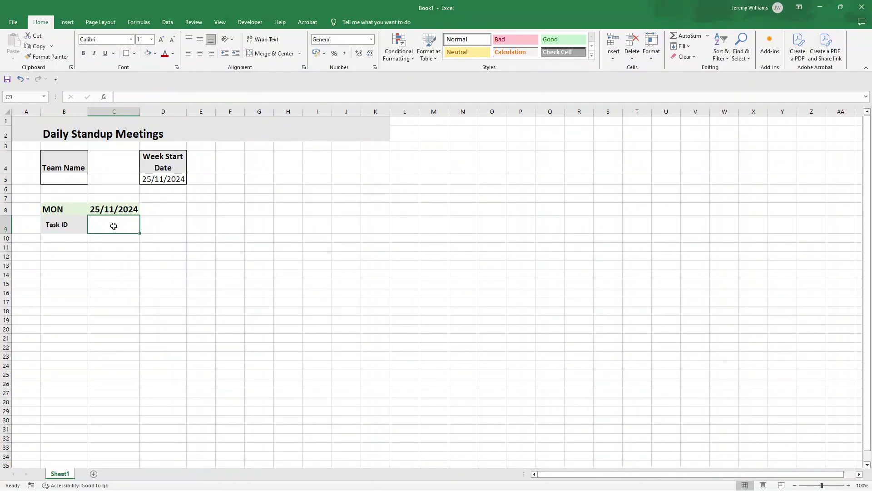
Add Team Member, Priority Level and Task Description headers in row 9, widening column E.
text(Team Member)
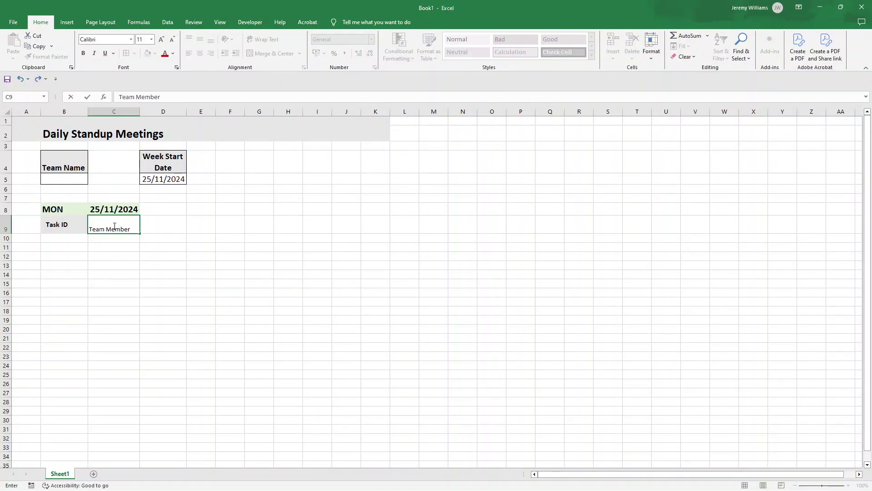
key(Tab)
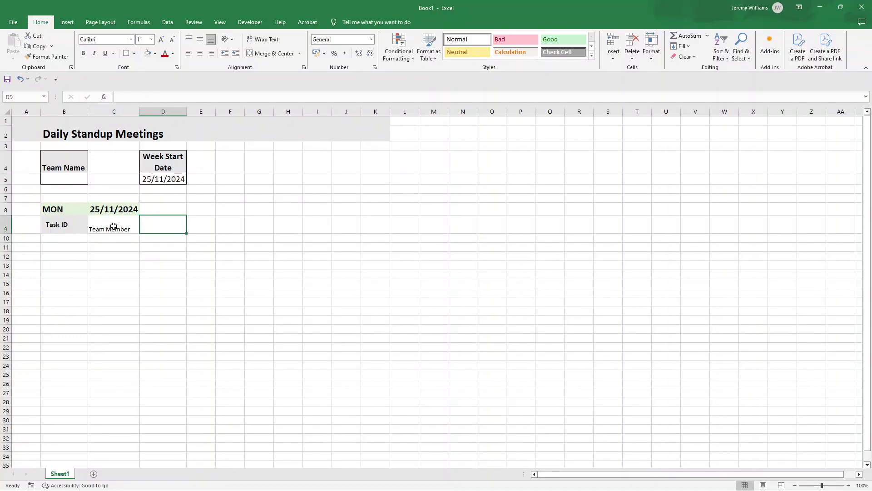
text(Priority Level)
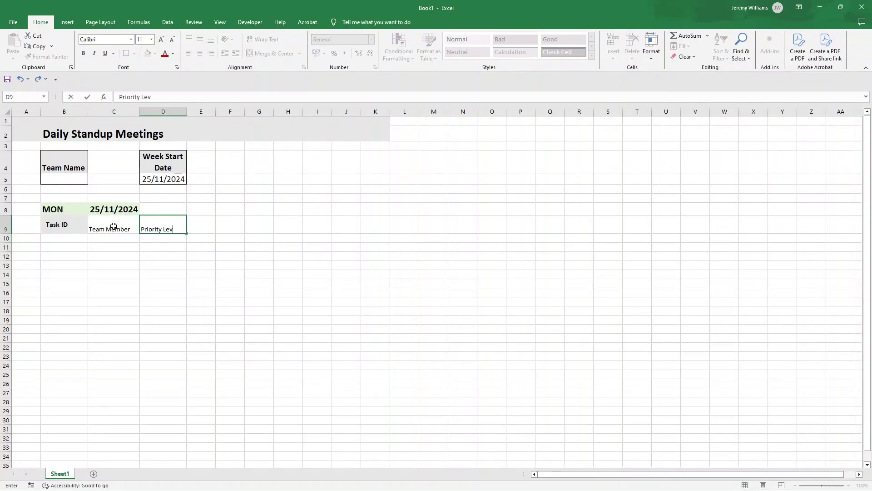
key(Return)
key(Up)
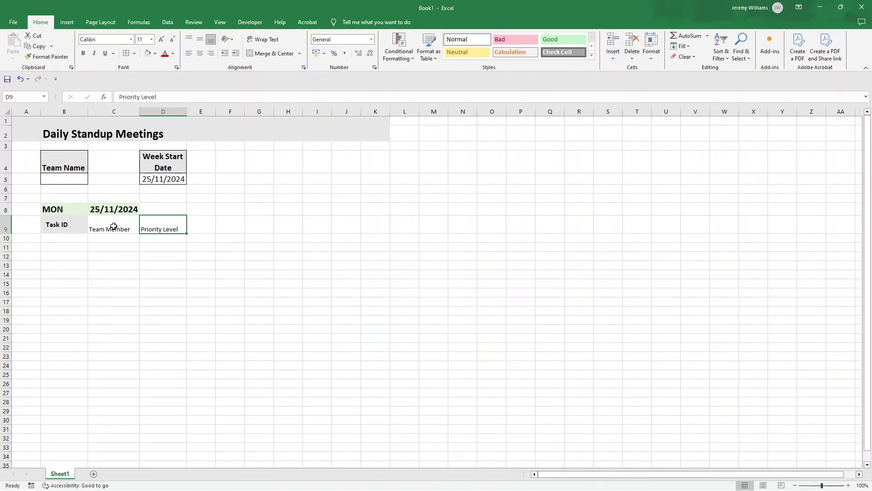
key(Right)
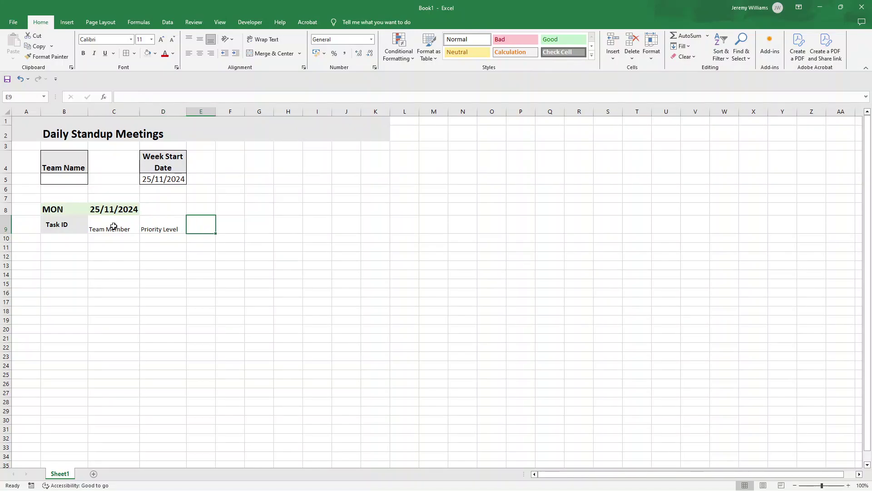
text(Task De)
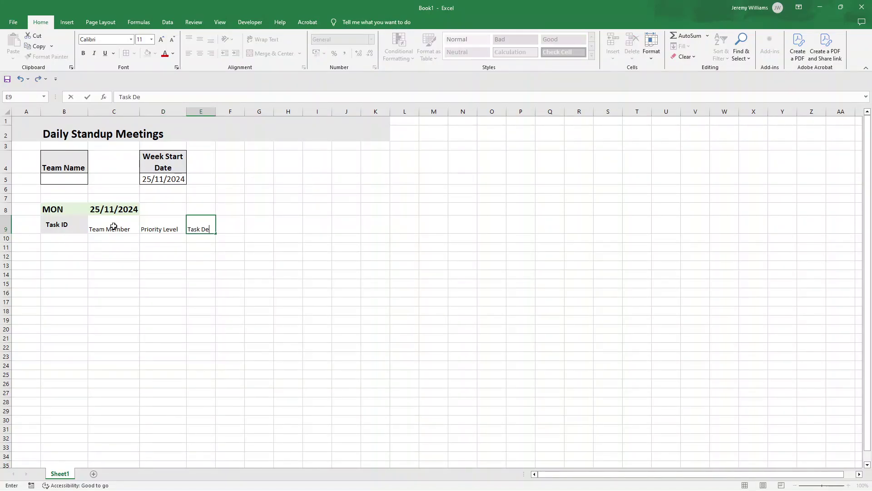
text(scription)
key(Return)
drag(215, 111, 285, 114)
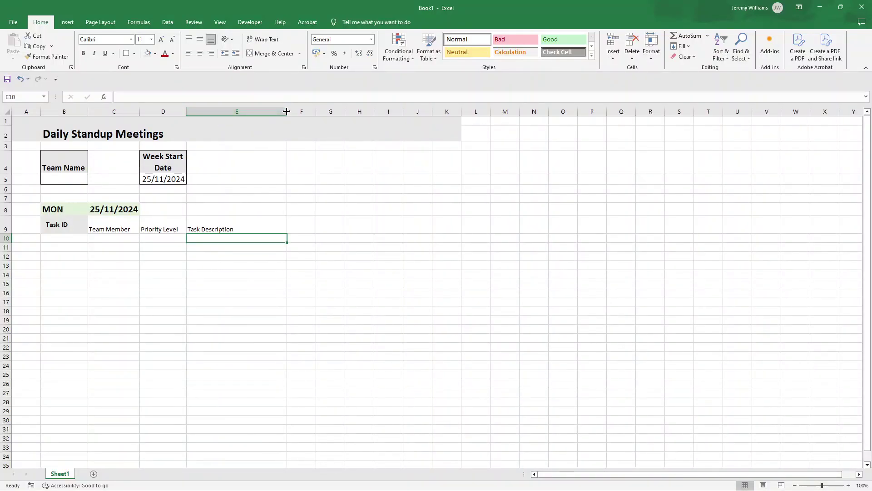
Add Current Progress (%) in F9 and Status in G9, widening column F.
click(300, 222)
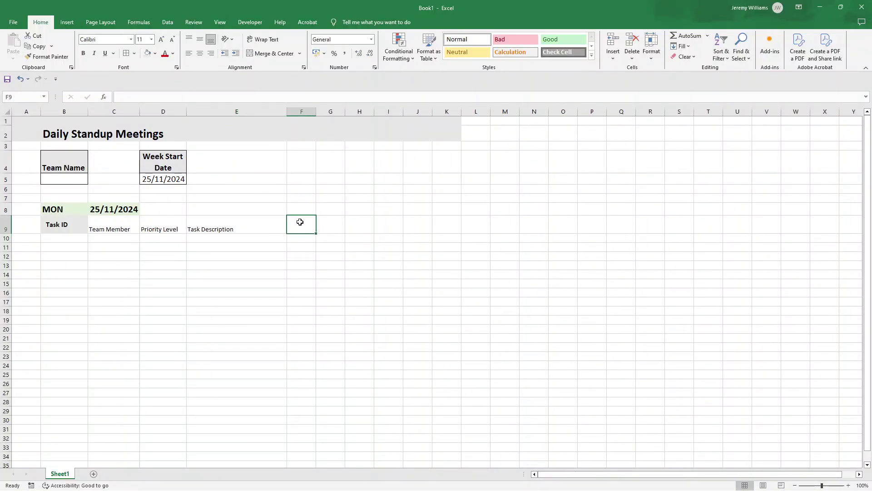
text(Current Prog)
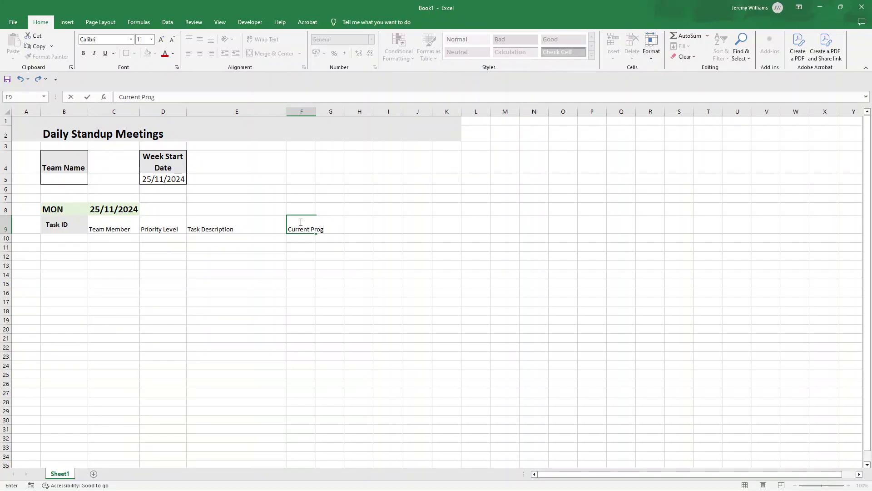
text(ress (%))
key(Return)
drag(316, 112, 359, 112)
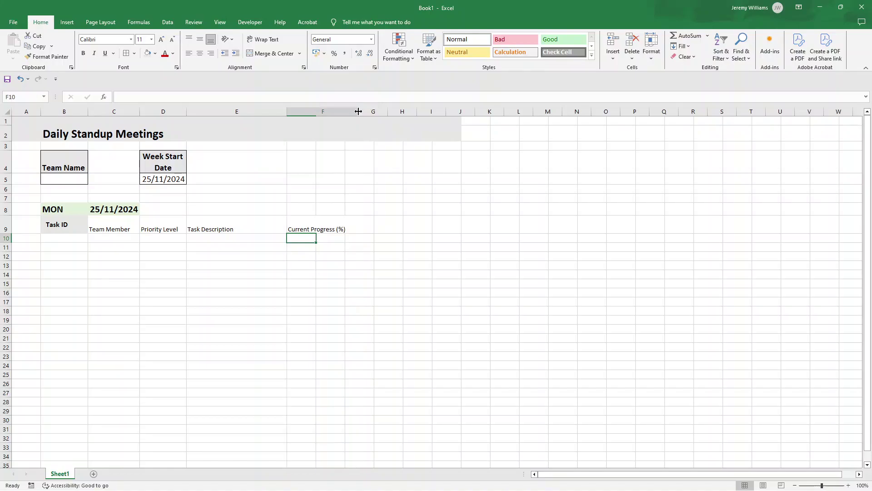
click(327, 226)
click(363, 227)
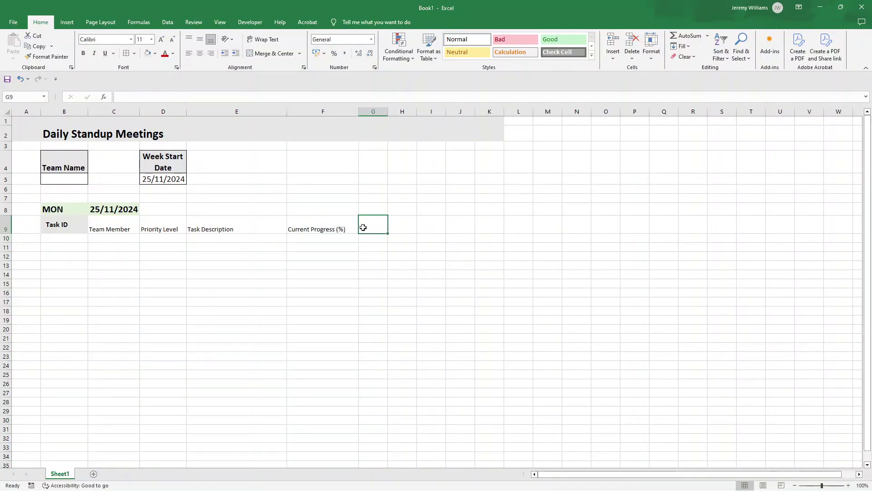
text(Status)
key(Return)
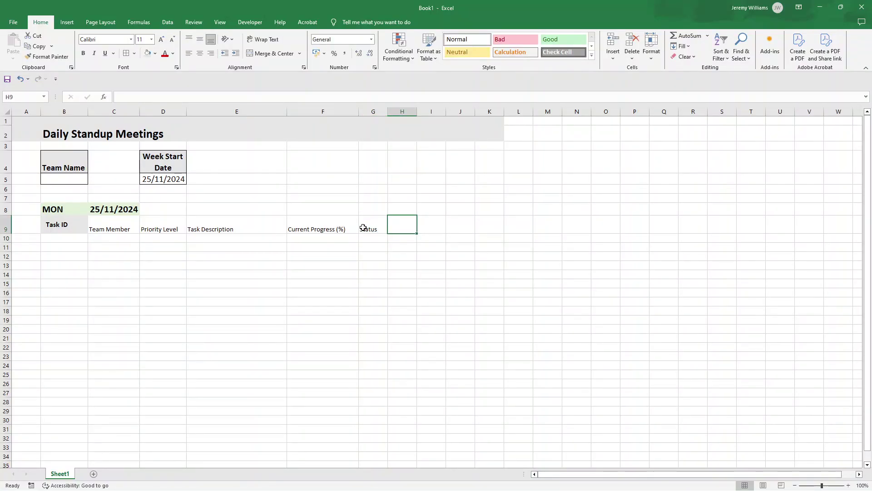
Add Blockers/Issues and Notes/Comments headers, widening column H.
text(Blockers/I)
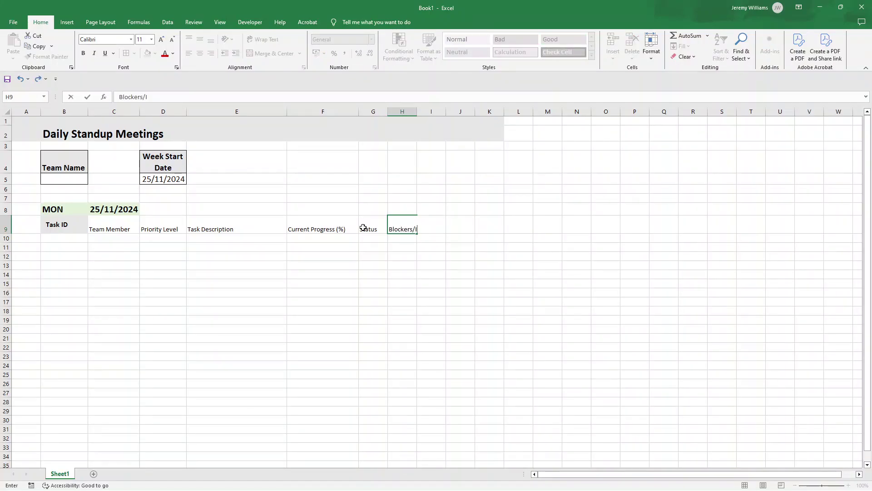
text(ssue)
text(s)
key(Tab)
drag(414, 106, 450, 112)
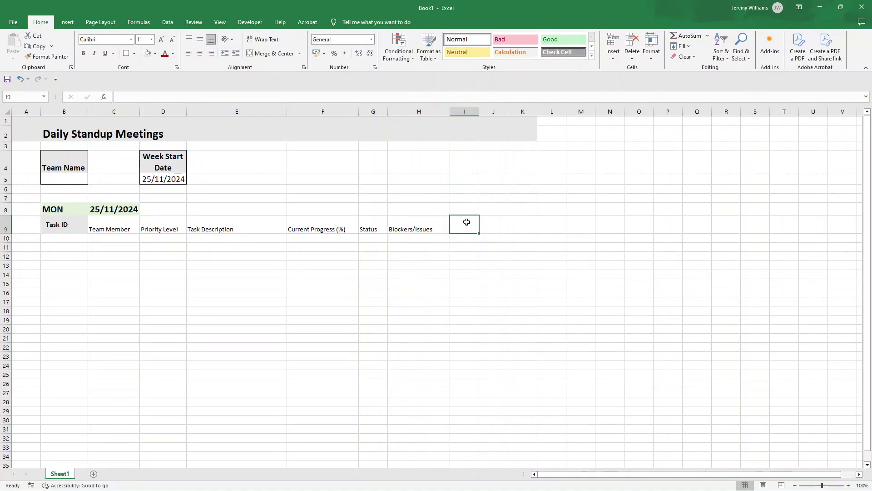
text(Not)
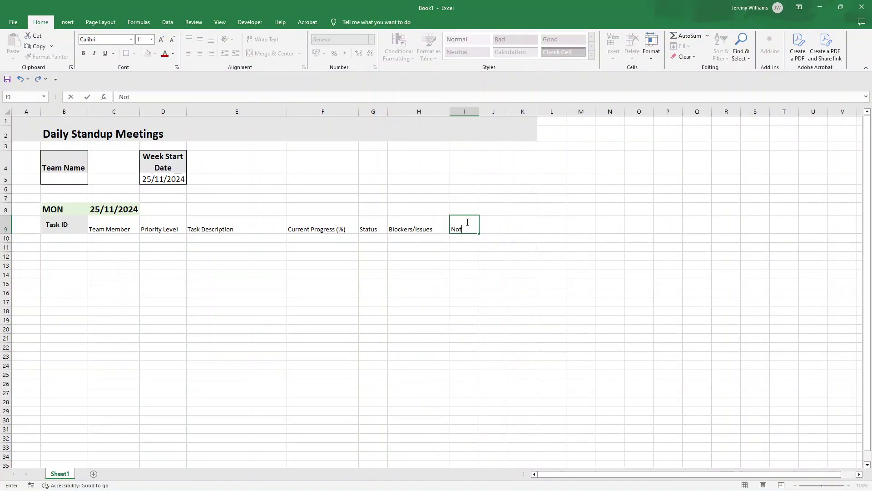
text(es/Comments)
key(Return)
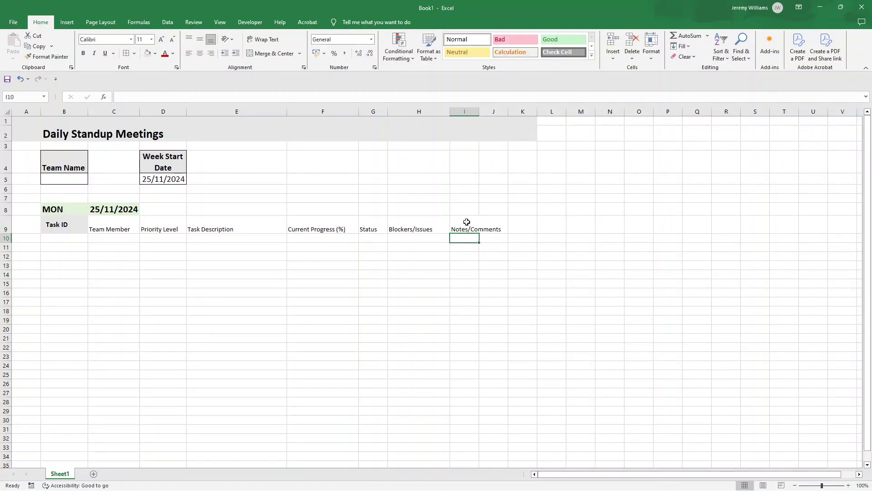
Widen column I for Notes/Comments and copy the Task ID header style across C9:I9.
drag(479, 111, 524, 111)
click(71, 223)
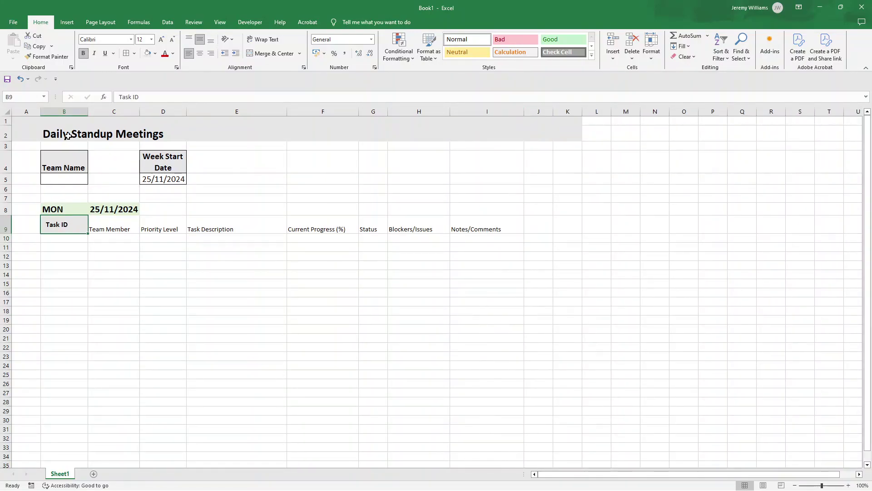
click(51, 59)
click(106, 223)
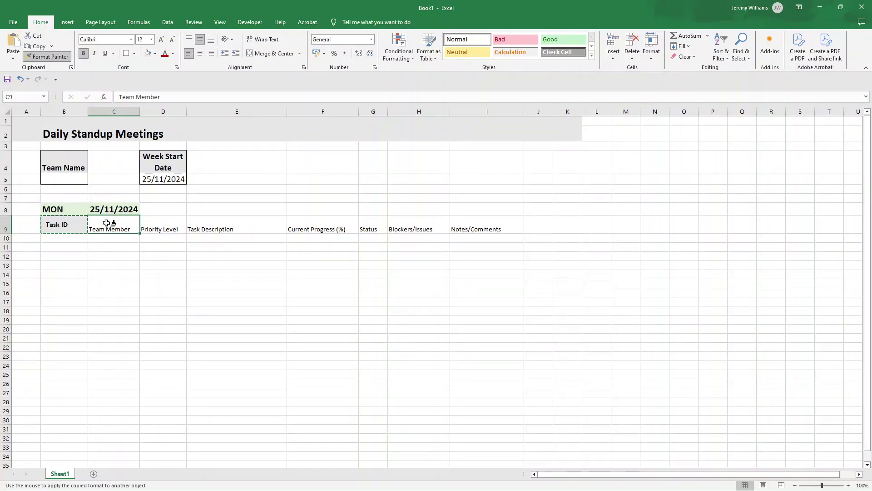
drag(107, 223, 467, 230)
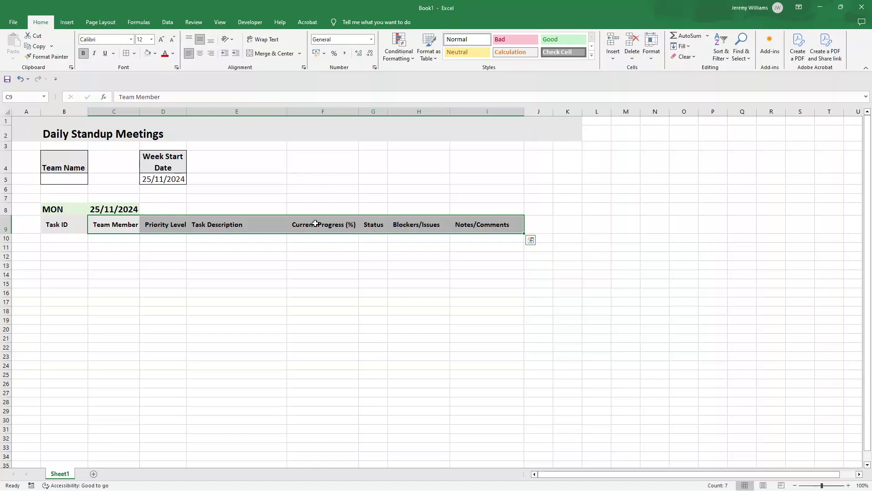
click(468, 246)
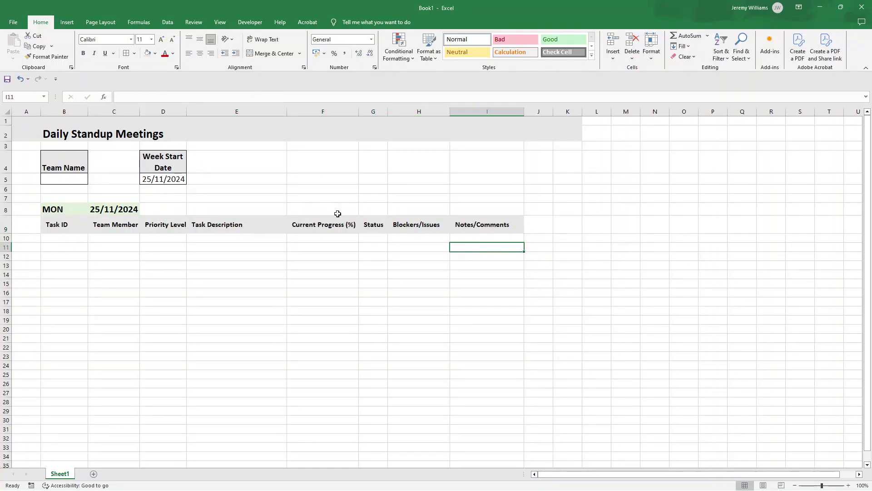
Enter task numbers 1 through 10 down cells B10:B19.
click(74, 237)
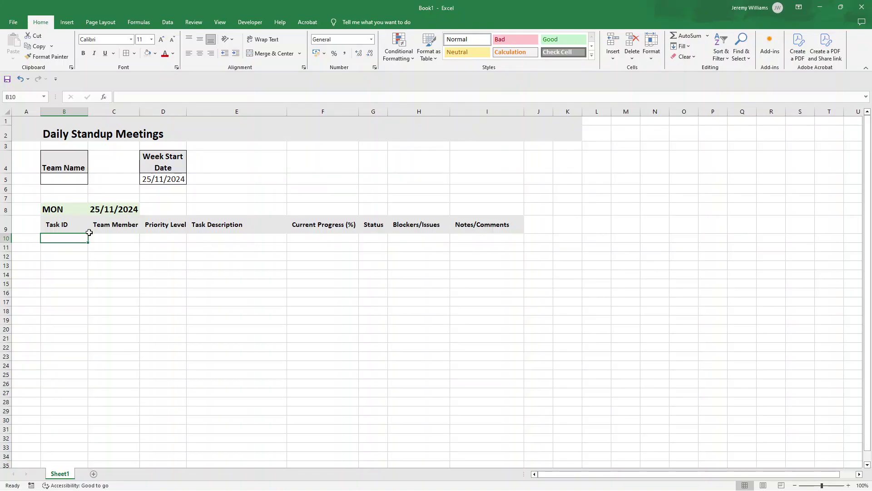
text(1)
key(Return)
text(2)
key(Return)
text(3)
key(Return)
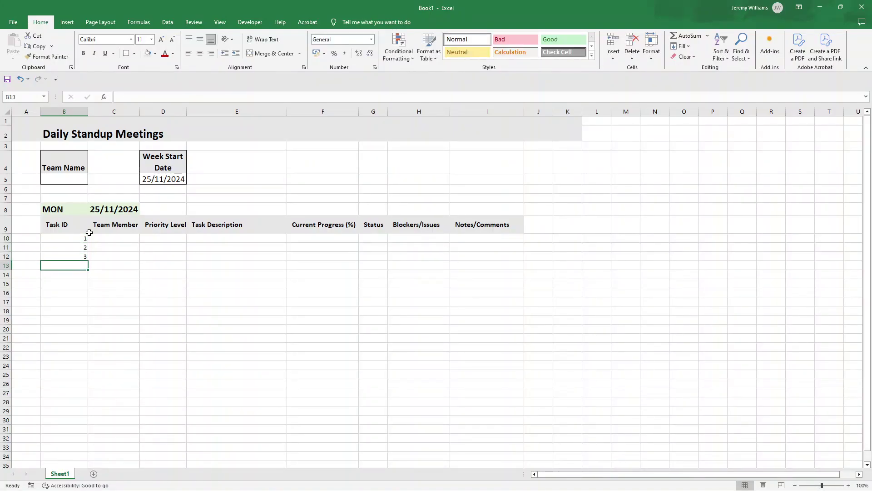
text(4)
key(Return)
text(5)
key(Return)
text(6)
key(Return)
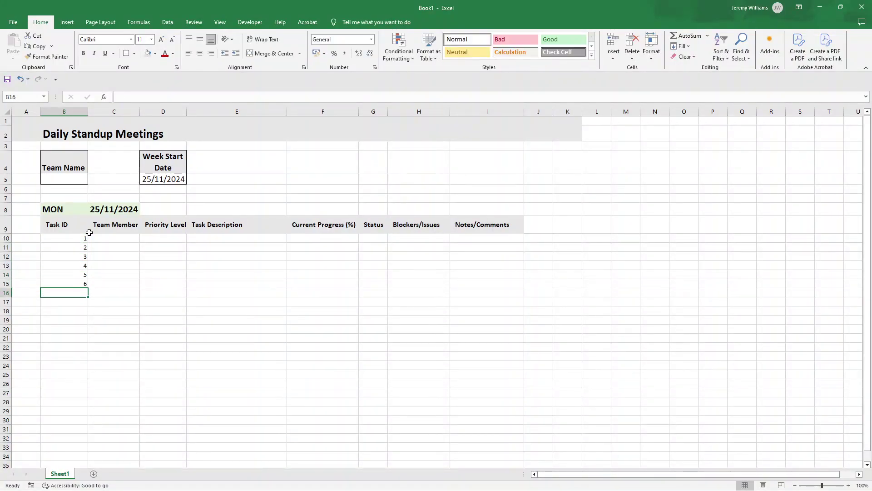
text(7)
key(Return)
text(8)
key(Return)
text(9)
key(Return)
text(10.)
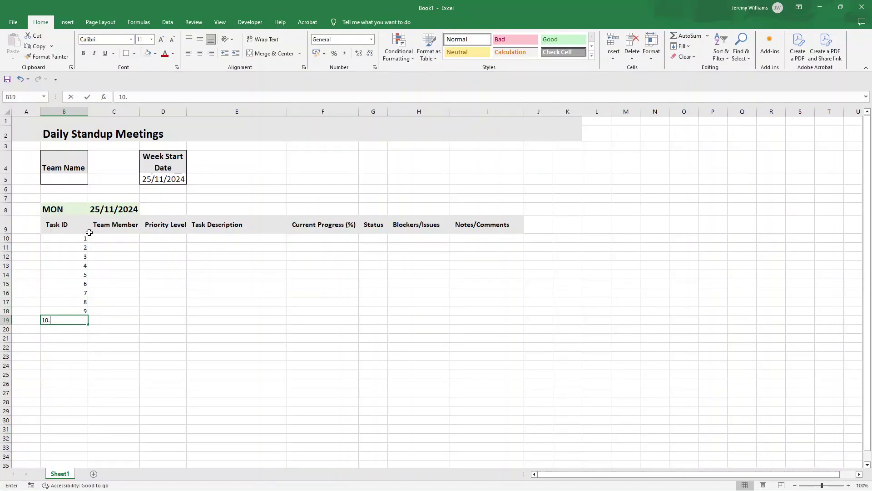
key(Return)
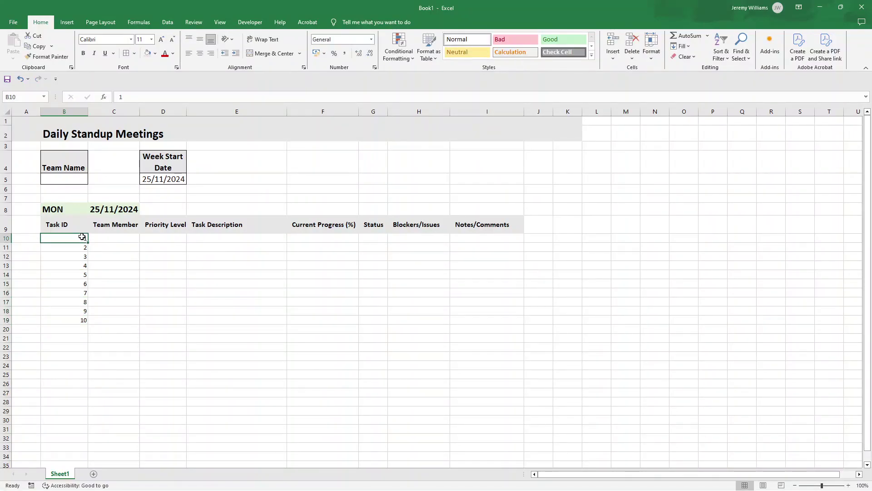
Change B10 to #01, fill #01–#10 down to B19, and indent the IDs.
double_click(82, 236)
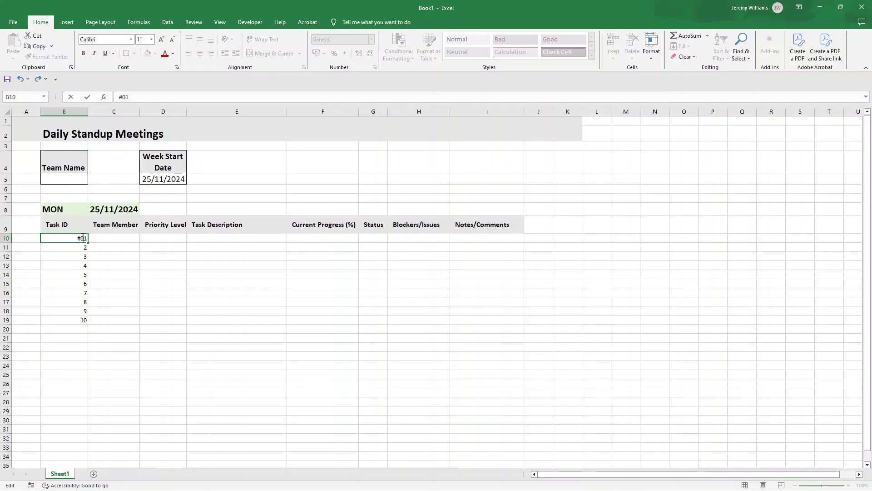
key(Return)
click(81, 237)
drag(86, 244, 90, 324)
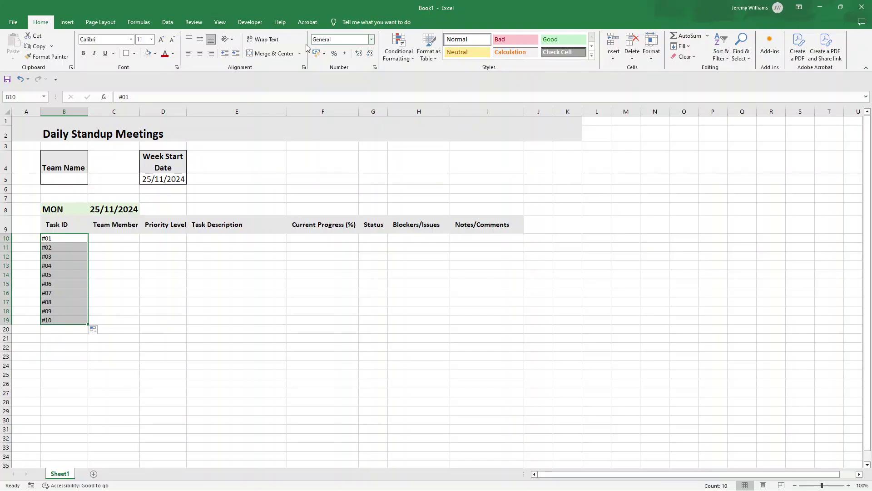
click(234, 54)
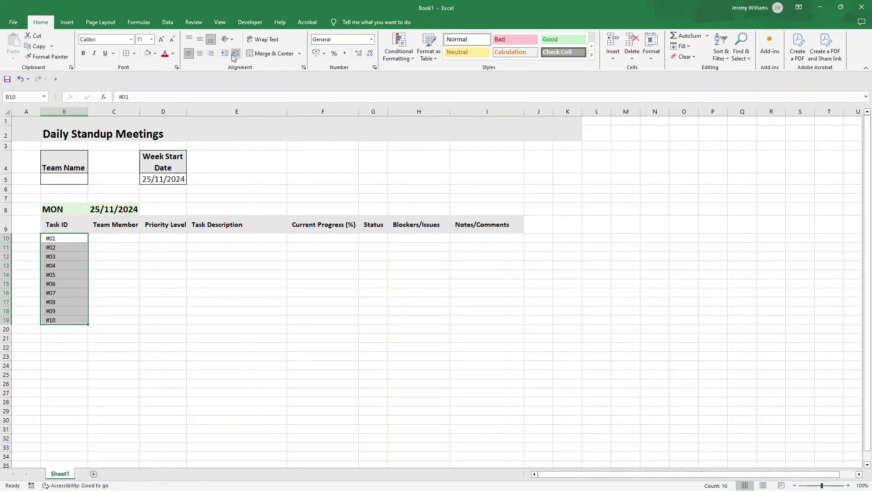
click(51, 240)
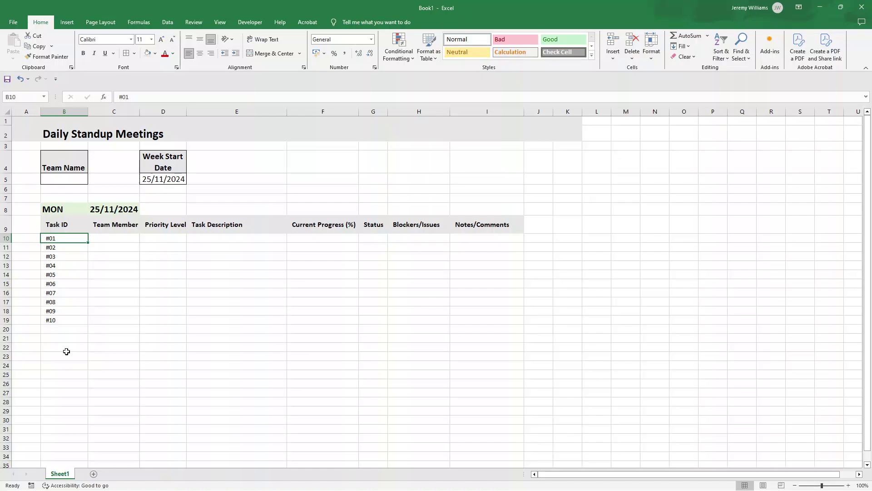
drag(62, 346, 64, 384)
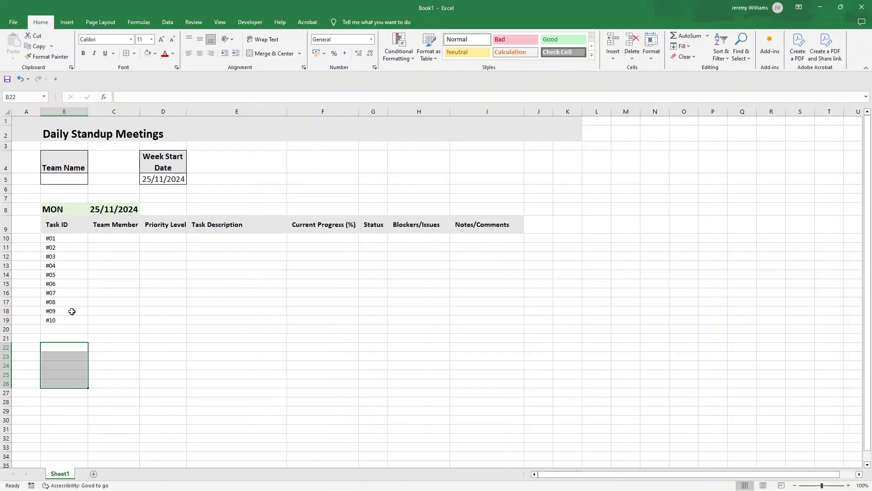
click(72, 312)
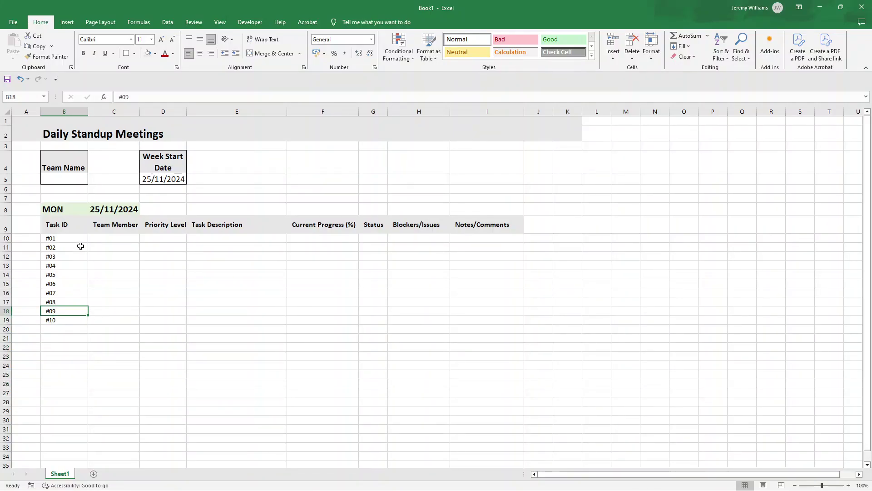
Apply All Borders to every cell of the Monday table B9:I19.
click(67, 225)
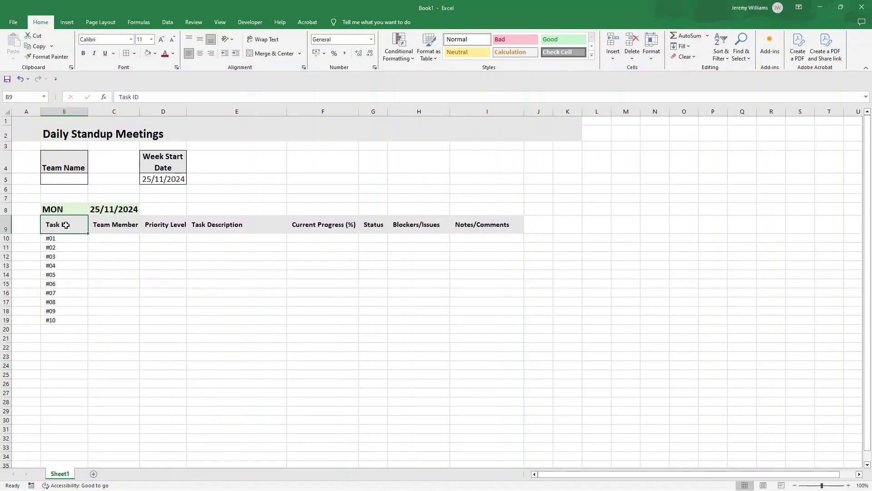
drag(65, 225, 462, 325)
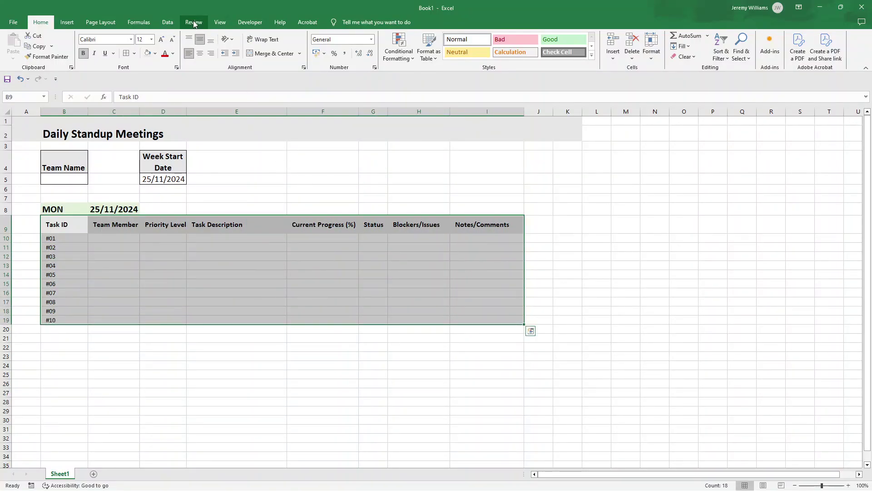
click(126, 53)
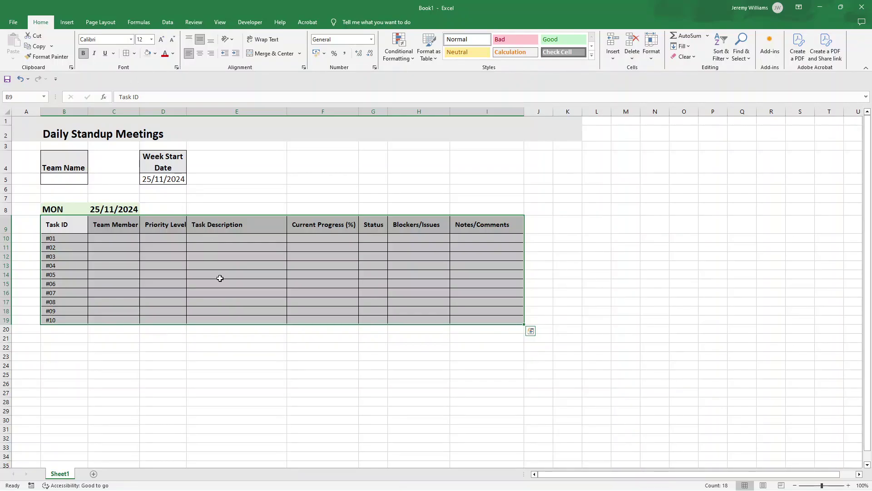
click(247, 346)
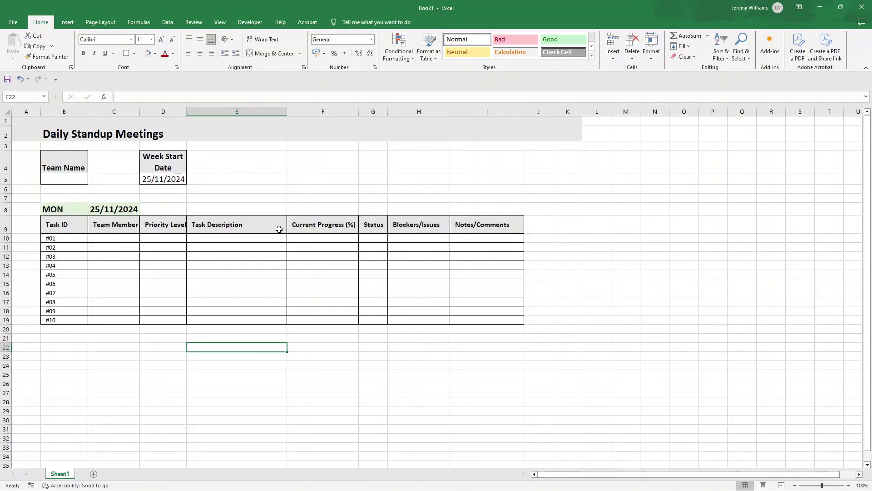
Widen columns G, D, C, E and I so Status, Week Start Date and other headings fit.
drag(387, 114, 407, 113)
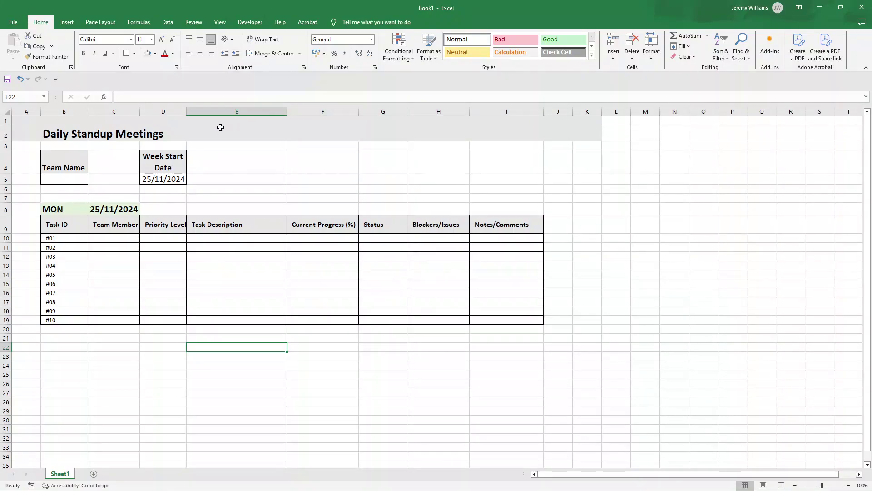
drag(186, 113, 207, 113)
drag(142, 114, 163, 112)
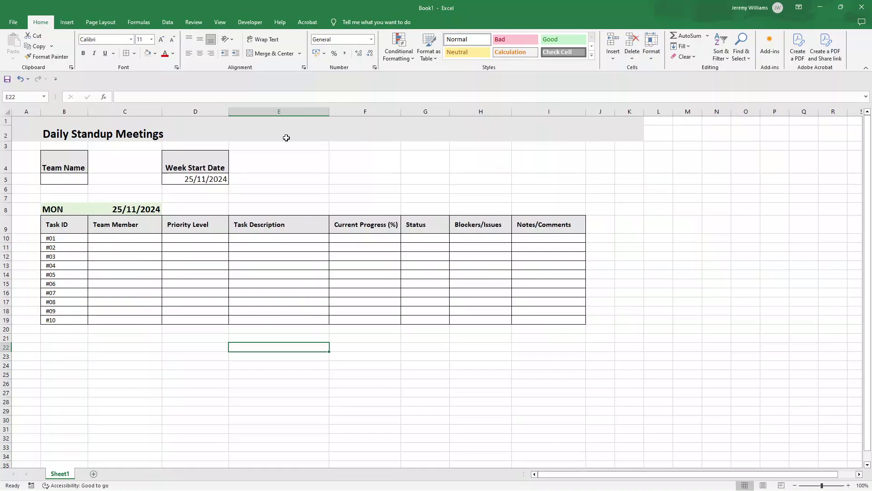
drag(329, 111, 333, 112)
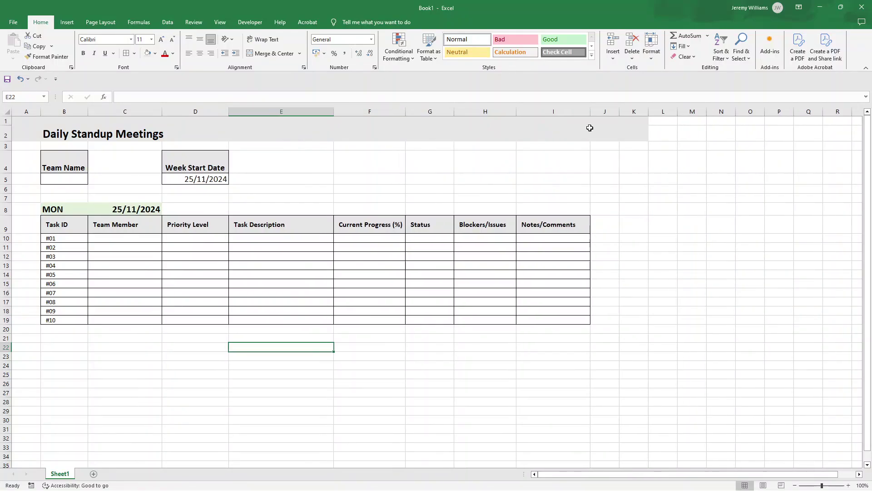
drag(590, 111, 630, 112)
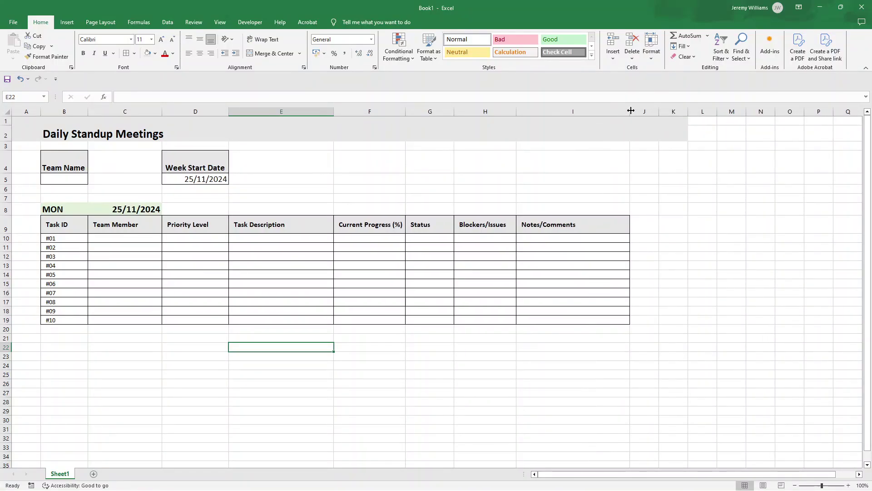
Copy the Monday block from MON to #10 and paste it at row 21.
click(55, 210)
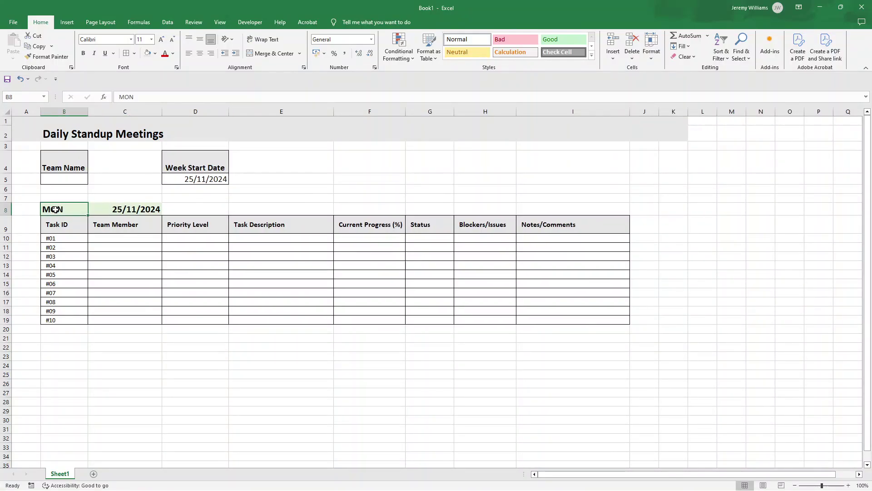
drag(55, 210, 546, 317)
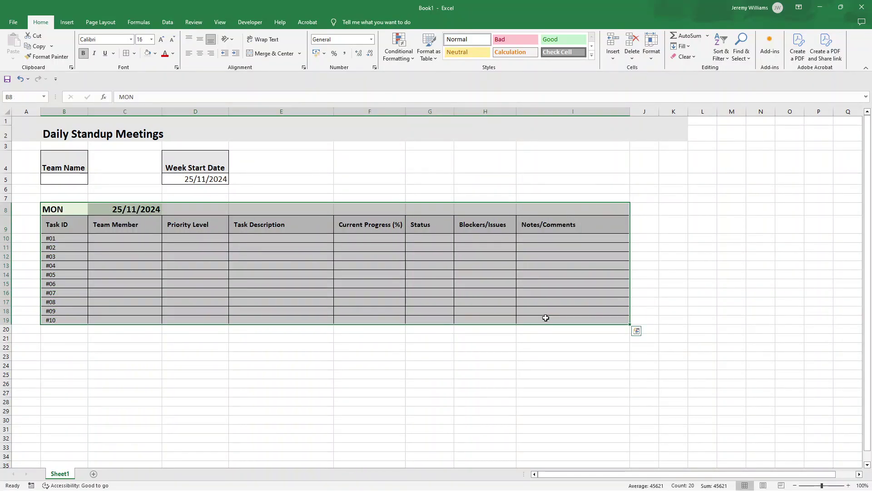
key(ctrl+c)
click(50, 337)
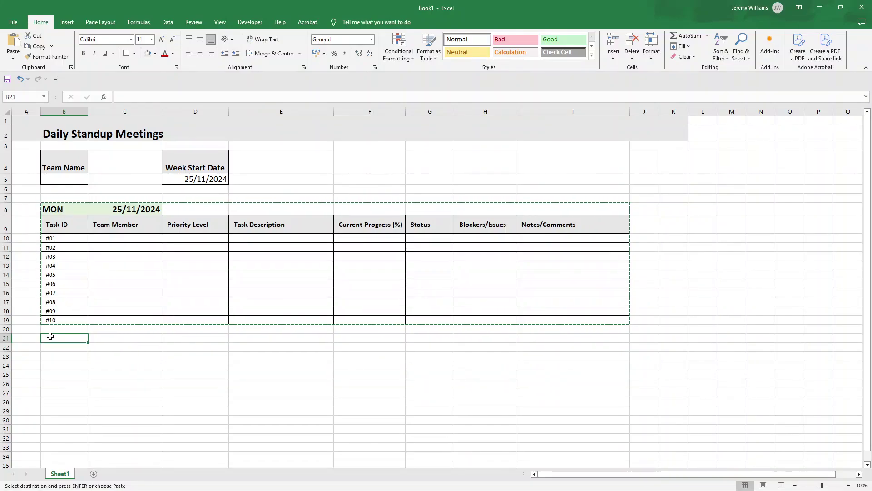
key(ctrl+v)
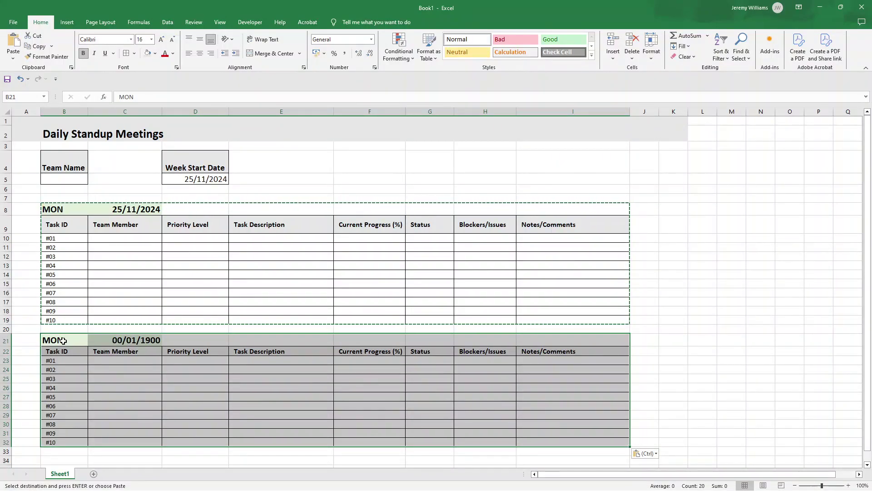
Relabel the copy TUE and set its date to =D5+1, giving 26/11/2024.
double_click(63, 341)
double_click(63, 341)
text(Task ID)
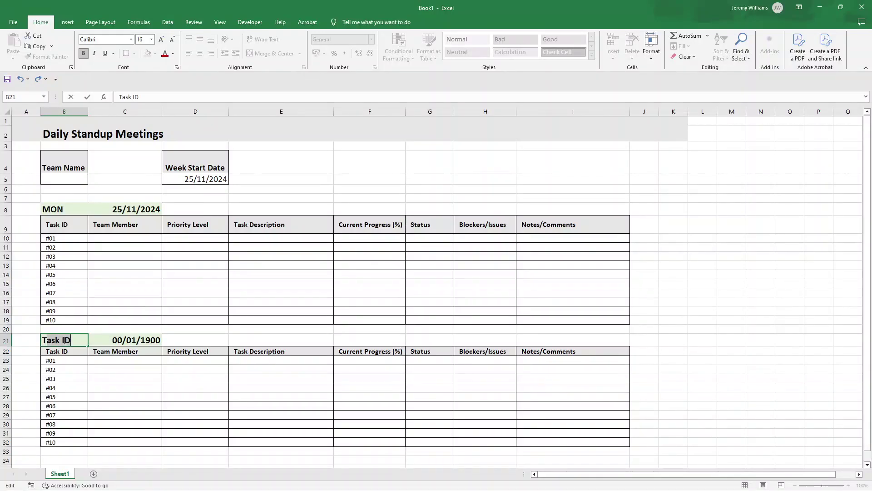
text(UE)
click(114, 340)
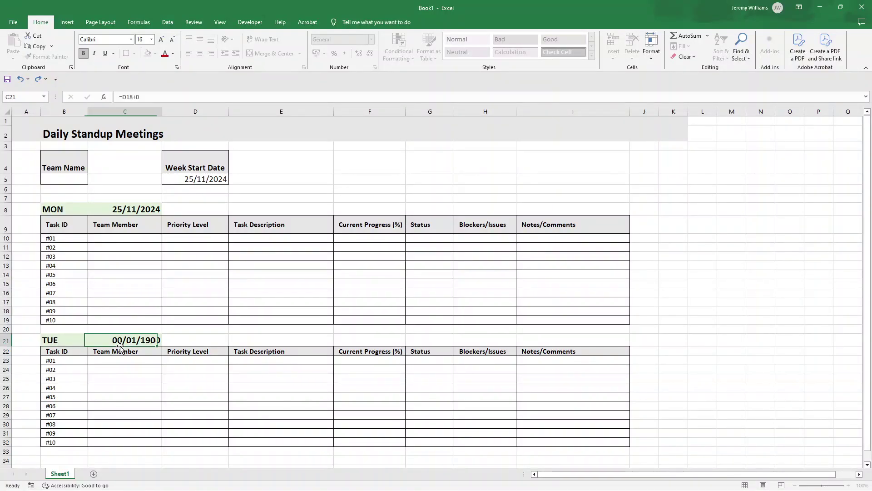
text(=D18+0)
key(BackSpace)
key(BackSpace)
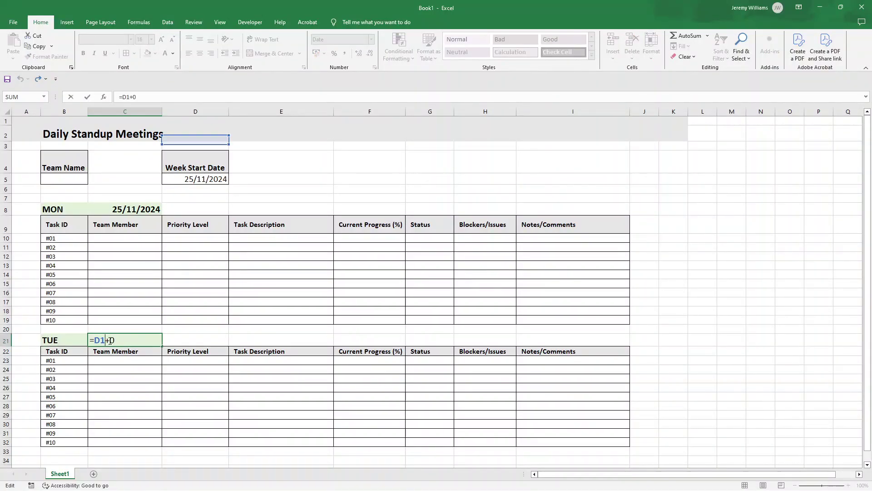
text(5/)
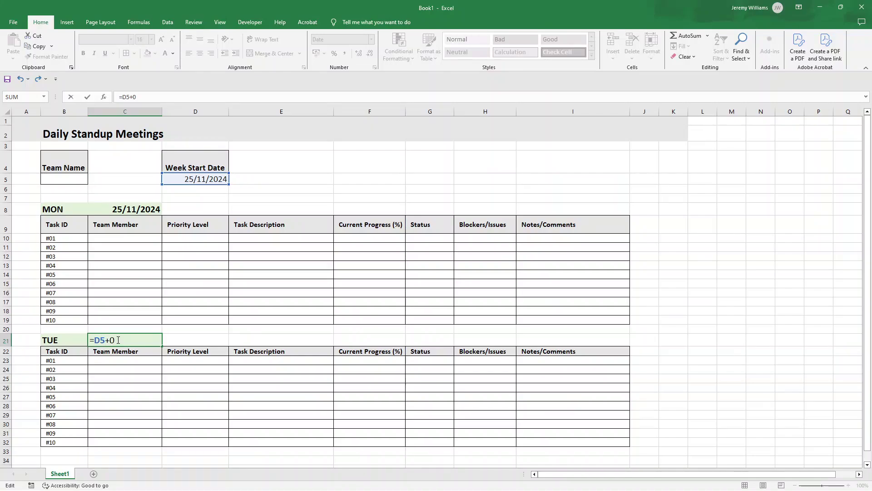
text(1)
key(Return)
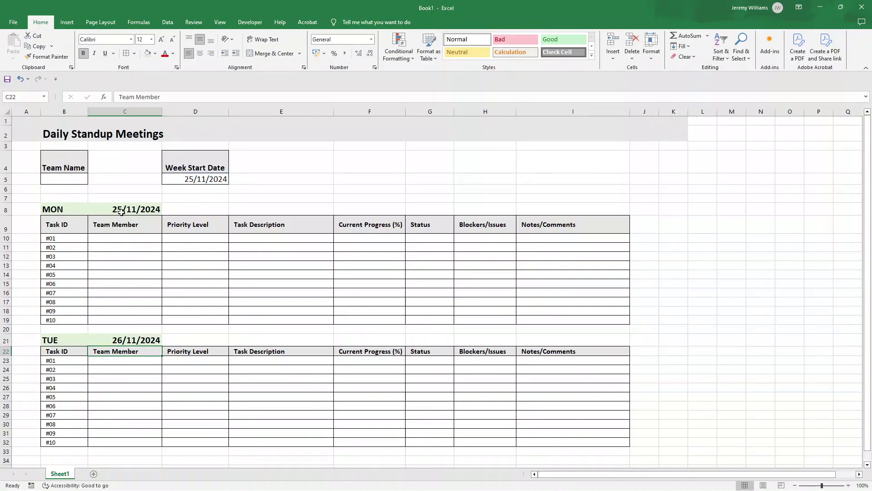
Anchor the MON date formula to column D as =$D5+0.
double_click(121, 212)
key(Return)
double_click(139, 340)
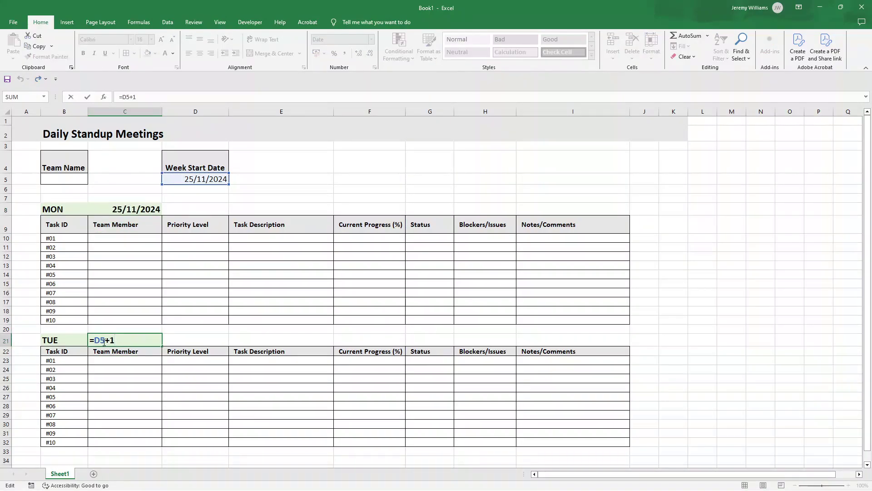
click(120, 208)
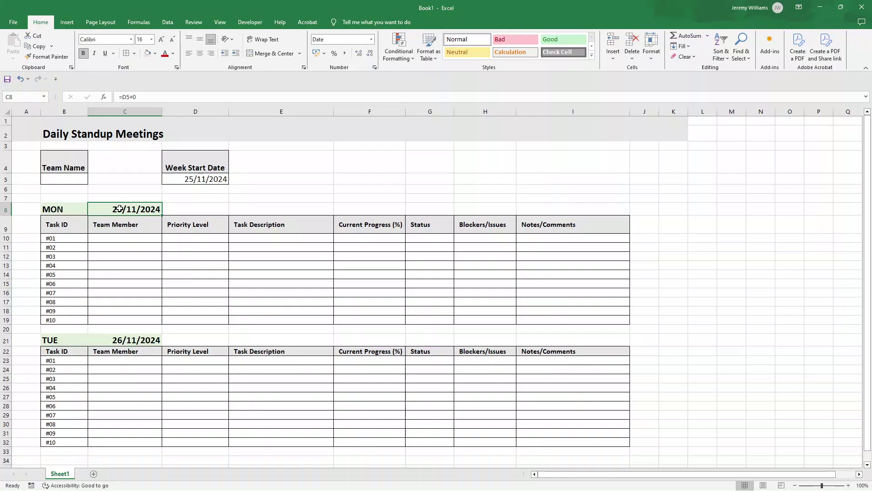
double_click(120, 209)
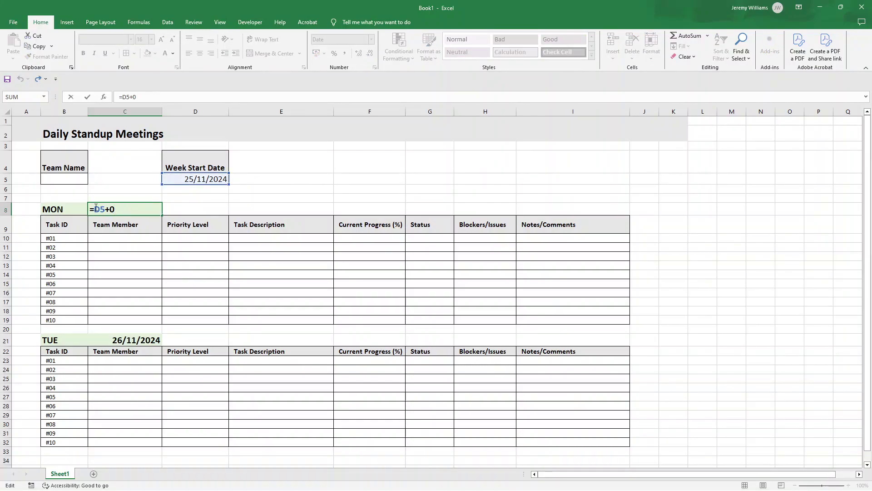
text($)
key(Return)
double_click(120, 209)
key(Return)
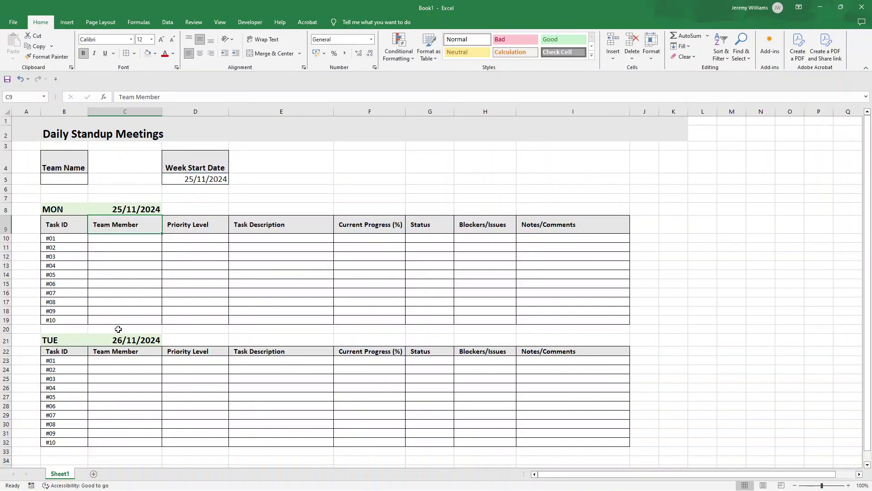
Change the first Tuesday ID in B23 to #11 and fill down to #20 in B32.
click(132, 339)
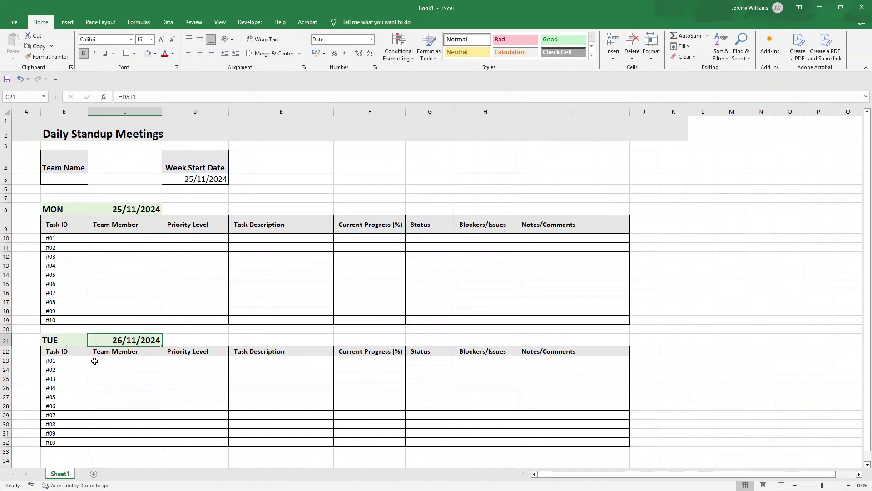
double_click(64, 361)
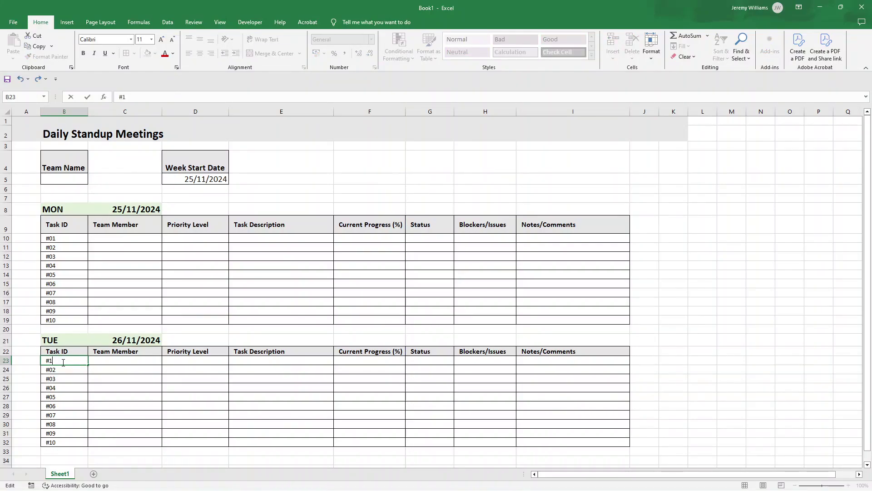
text(1)
key(ctrl+Return)
drag(87, 364, 86, 444)
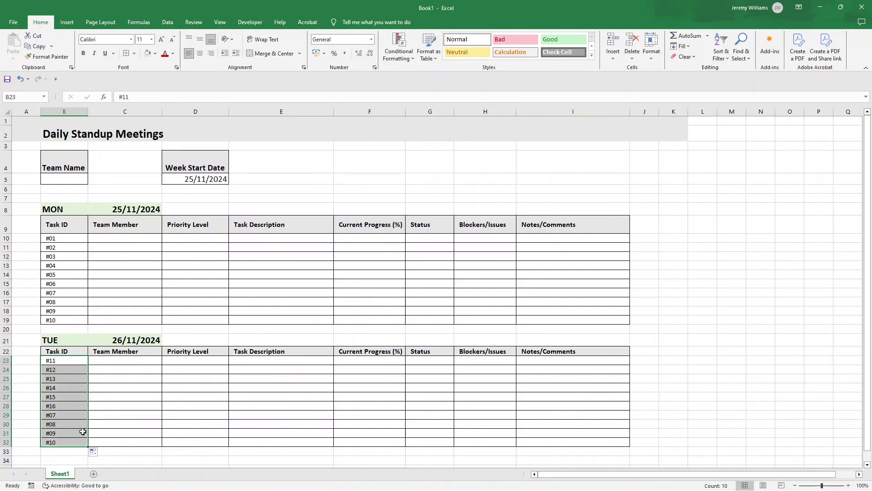
double_click(57, 361)
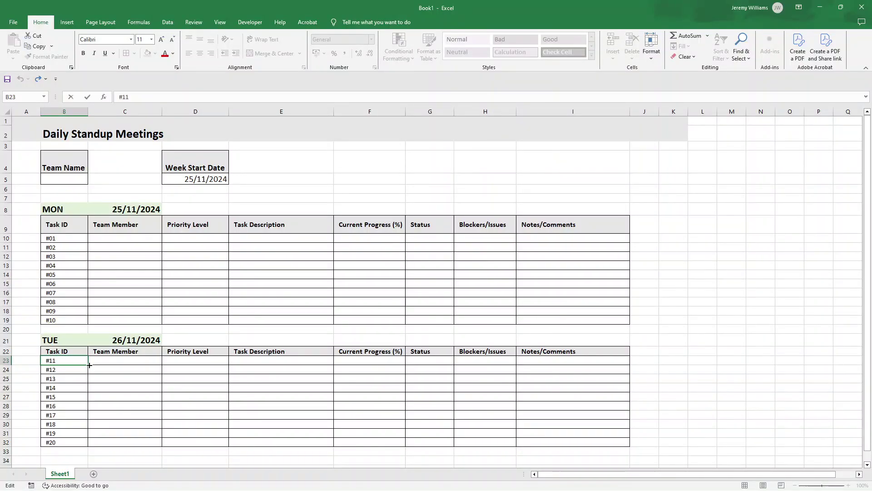
Copy the TUE table B21:I32 and paste it at row 34.
click(144, 358)
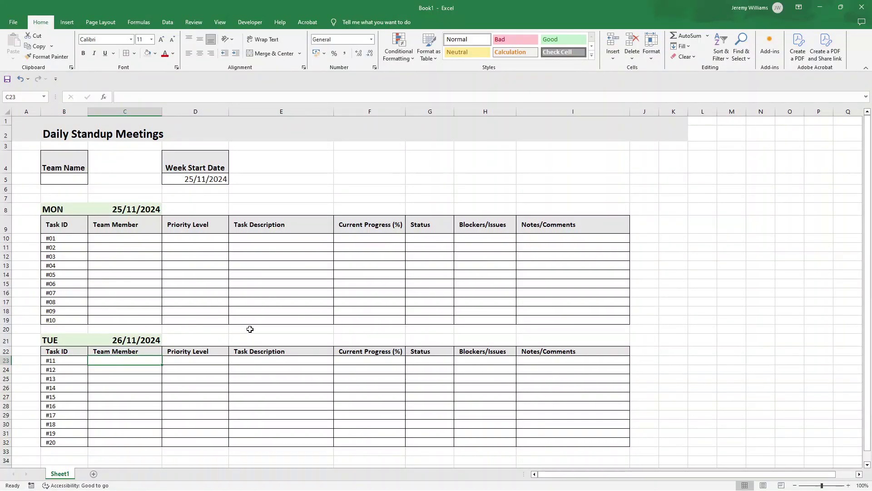
scroll(250, 329, down, 2)
drag(62, 262, 552, 363)
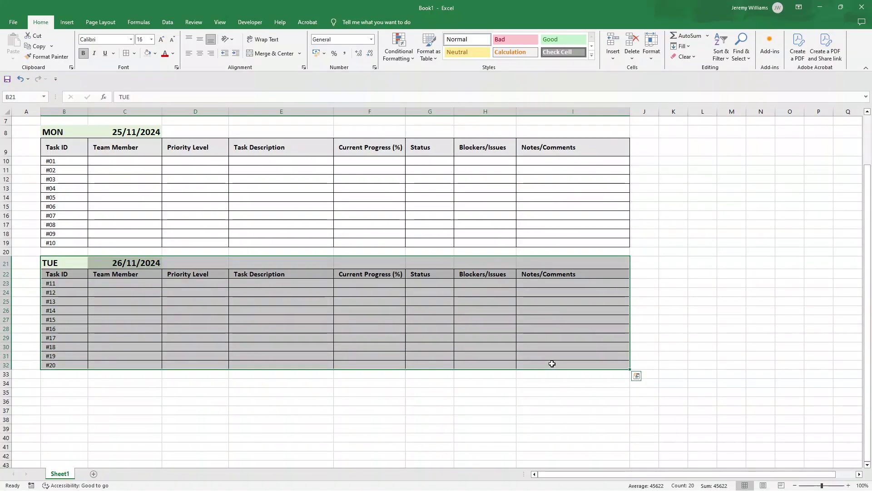
key(ctrl+c)
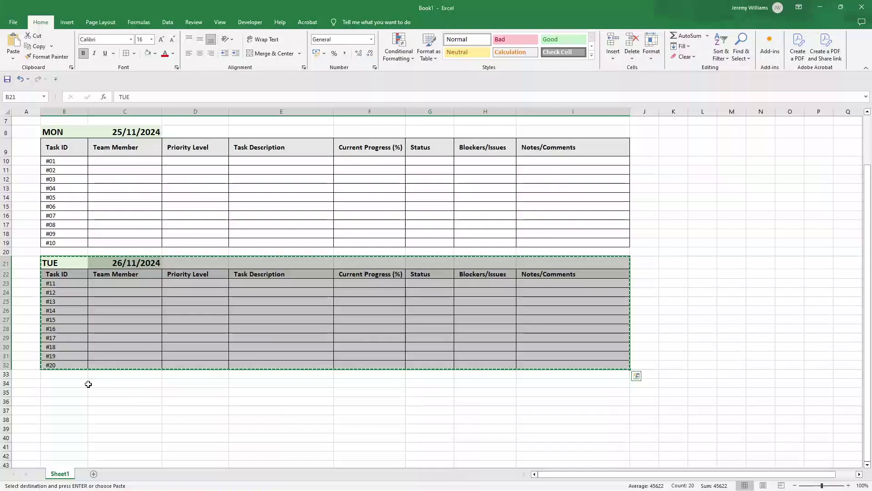
click(74, 382)
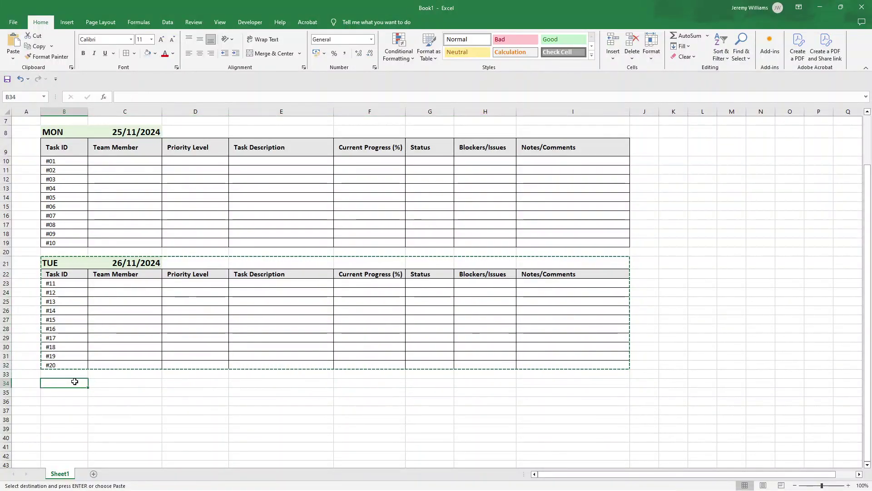
key(ctrl+v)
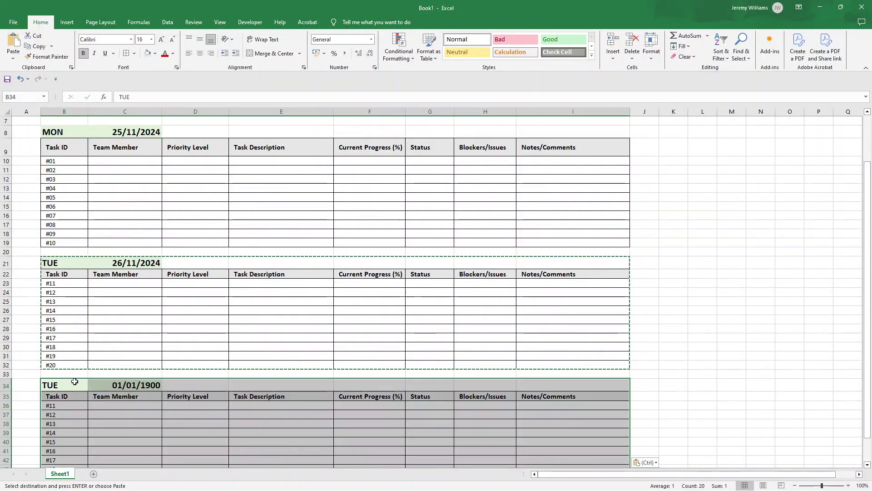
Relabel the new table WED and point its date formula at D5 for 27/11/2024.
scroll(75, 381, down, 1)
click(48, 344)
double_click(48, 344)
text(WED)
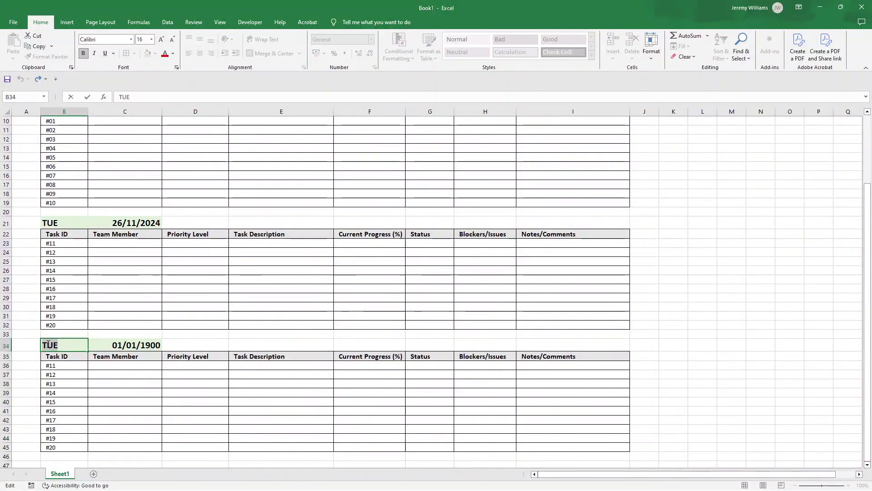
click(109, 345)
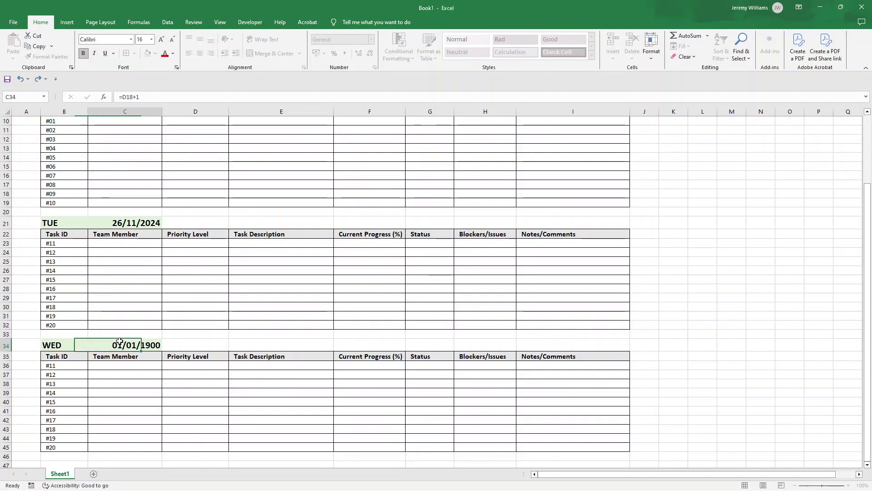
double_click(109, 344)
key(BackSpace)
key(BackSpace)
text(5)
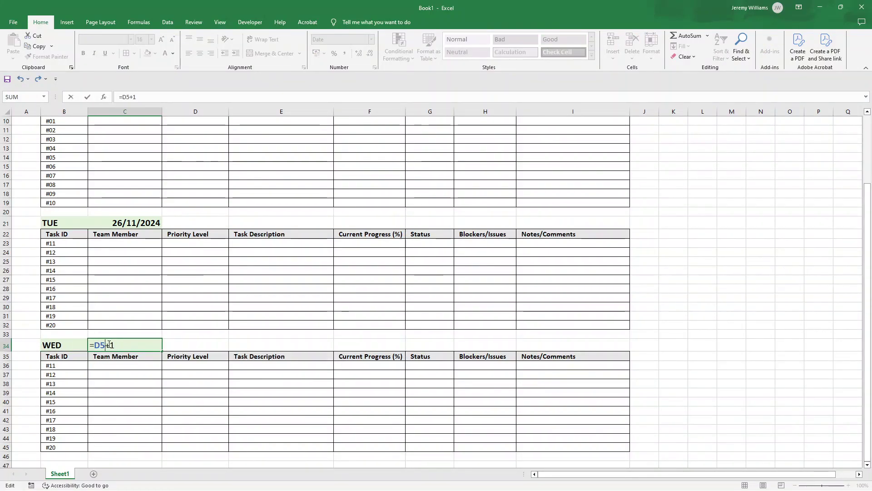
key(Return)
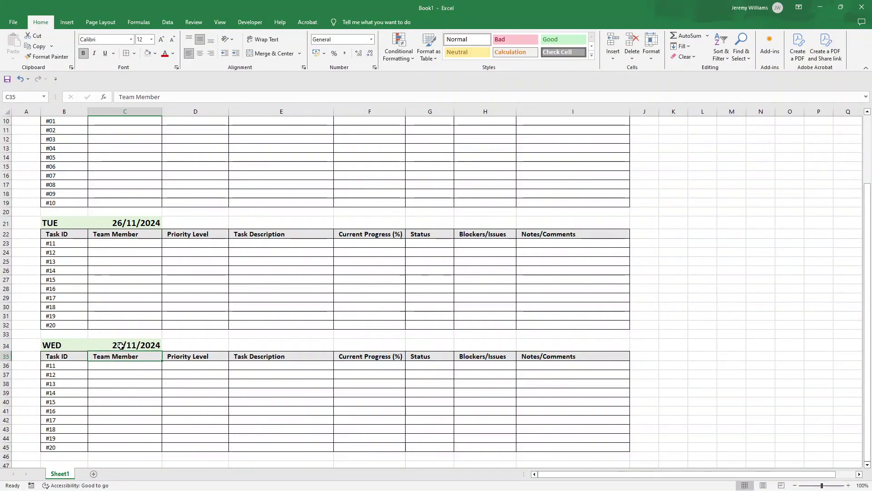
Set B36 to #21 and fill the Wednesday IDs down to #30 in B45.
scroll(119, 338, down, 2)
click(78, 310)
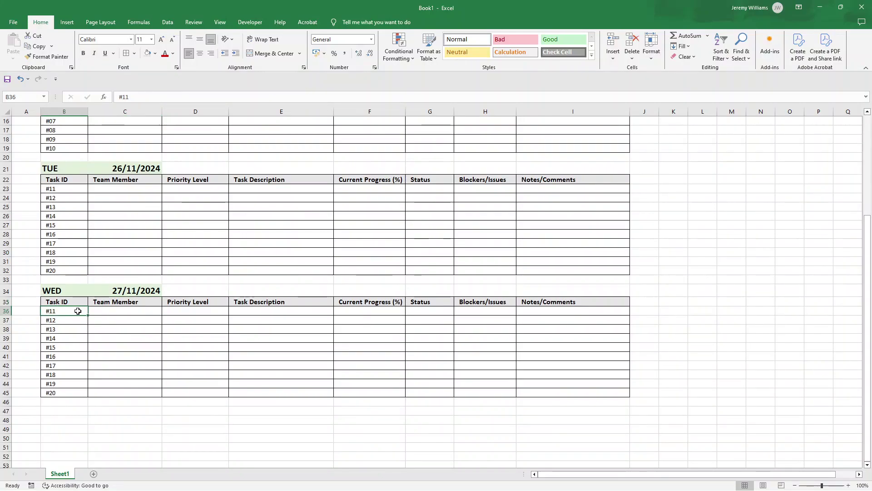
text(#2)
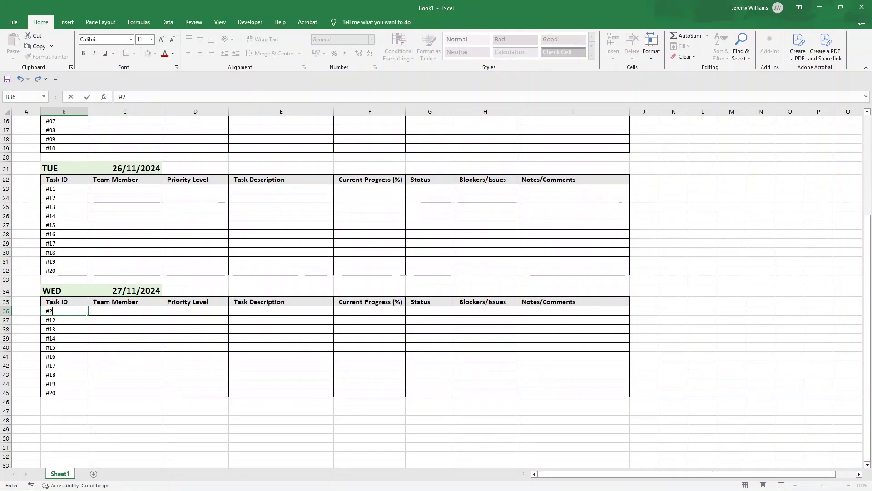
text(1)
key(ctrl+Return)
scroll(78, 311, up, 1)
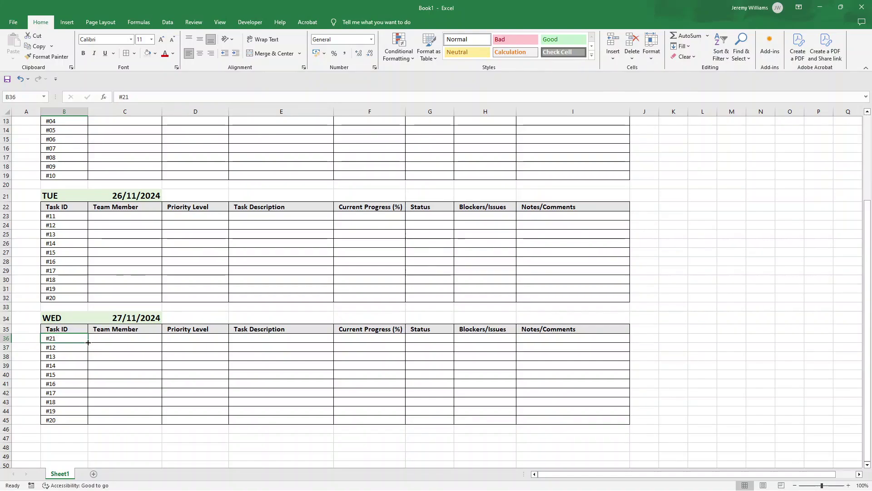
drag(89, 342, 85, 420)
drag(59, 318, 555, 426)
scroll(146, 259, up, 4)
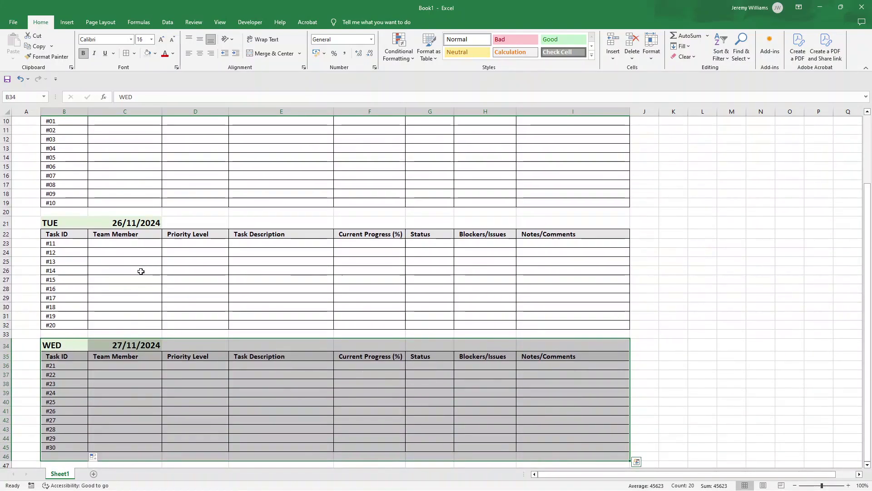
Undo an accidental change and restore the MON date formula.
click(101, 226)
double_click(113, 213)
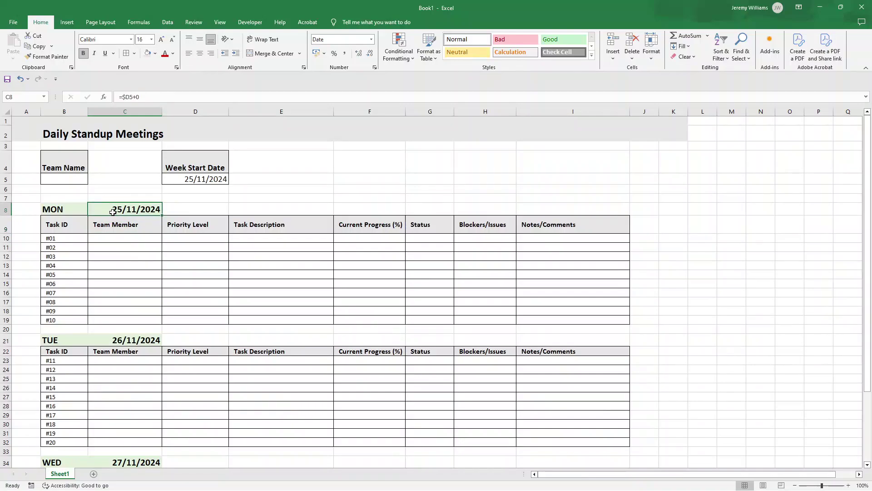
click(104, 227)
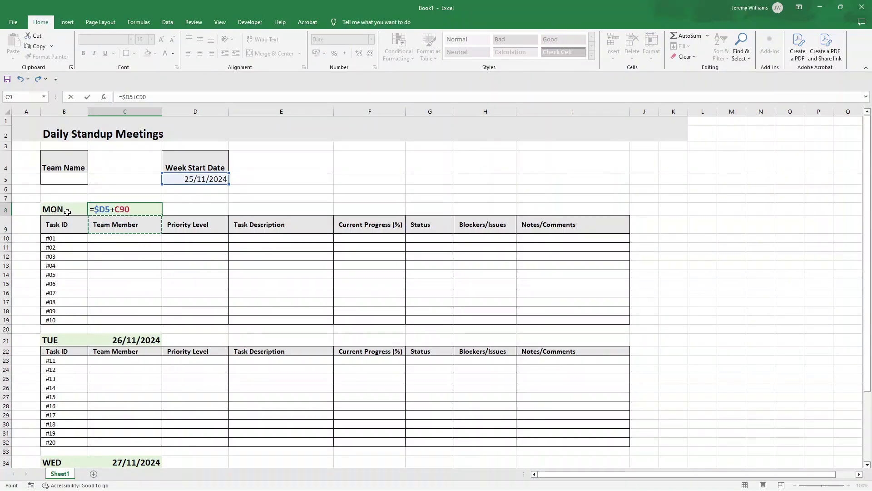
key(Return)
key(ctrl+z)
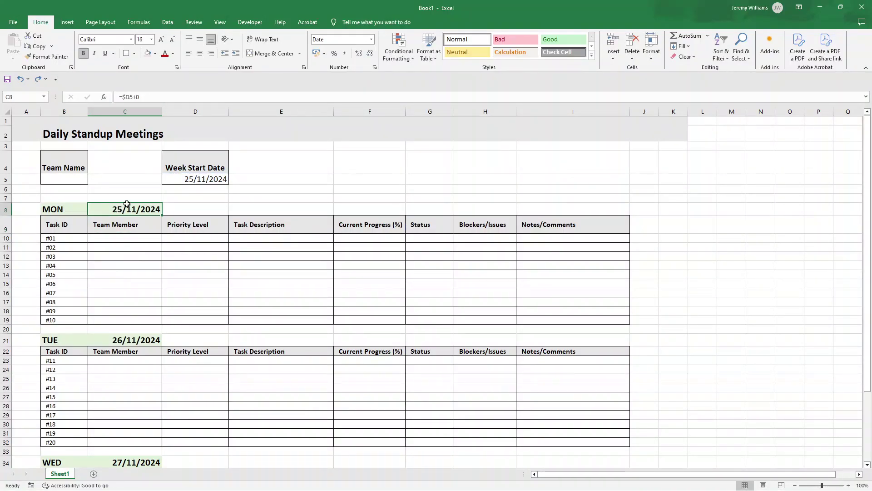
double_click(127, 205)
key(Return)
Copy the whole MON table and paste it at row 47 below Wednesday's.
click(71, 210)
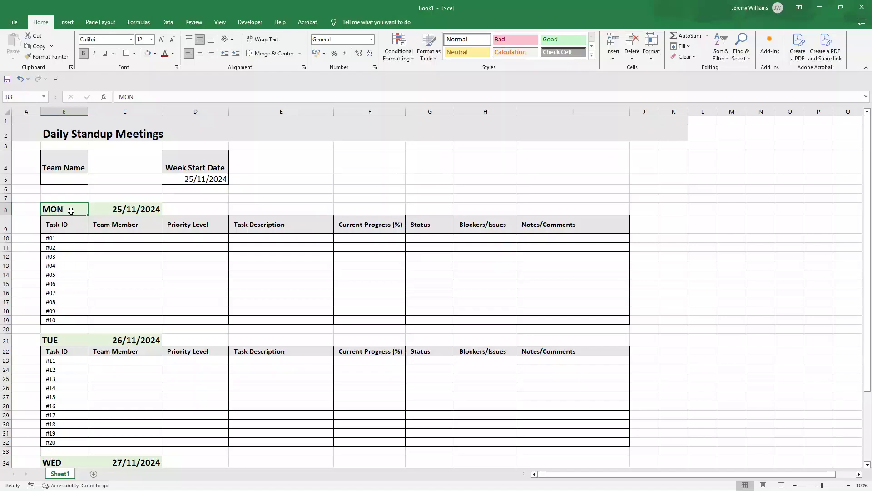
mouse_move(71, 210)
mouse_down()
mouse_move(400, 305)
mouse_move(550, 320)
mouse_up()
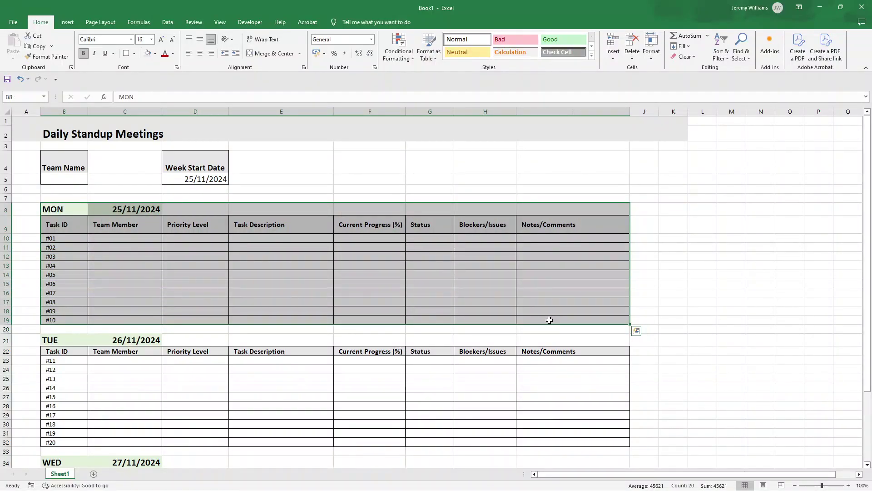
key(ctrl+c)
scroll(176, 287, down, 5)
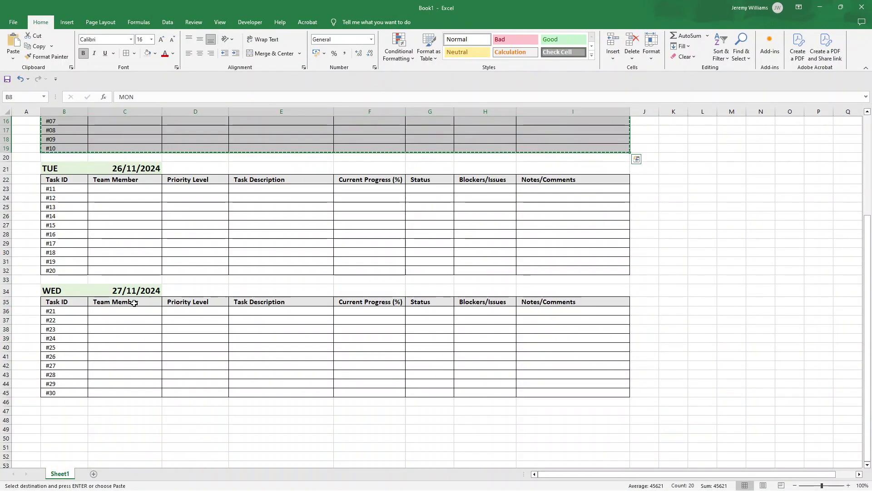
click(63, 409)
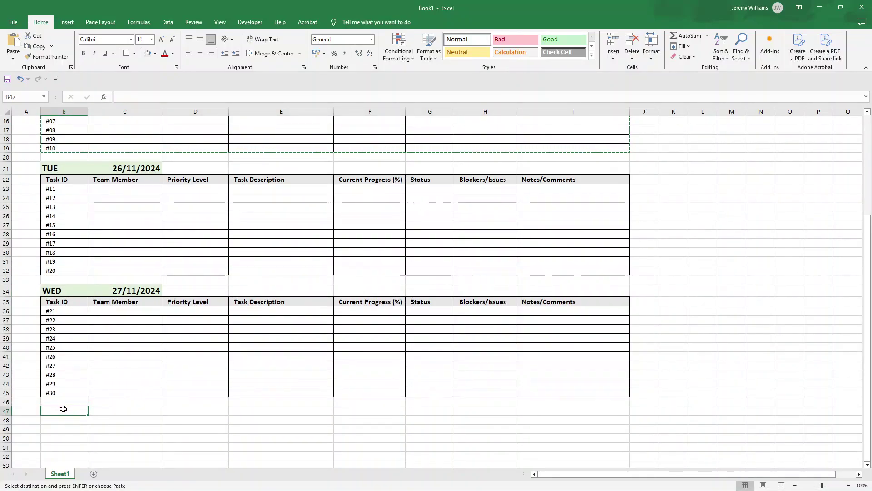
key(ctrl+v)
Rename the pasted table's day label from MON to THUR.
double_click(54, 411)
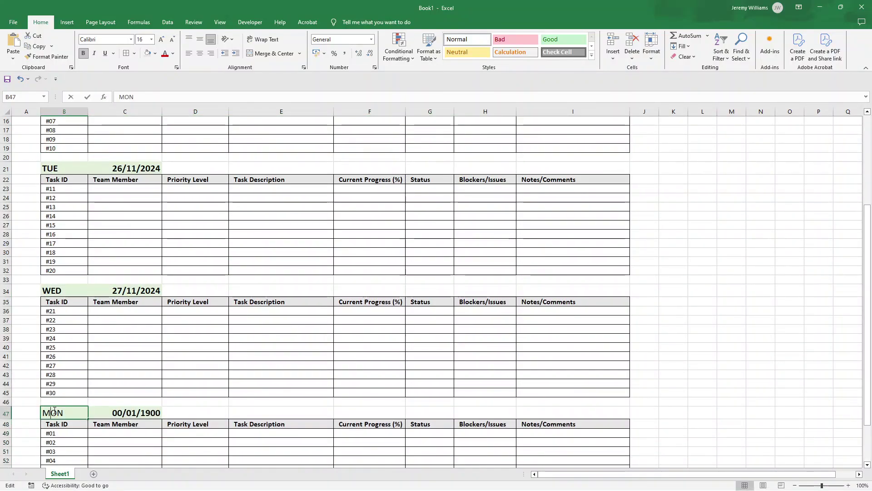
double_click(53, 412)
text(THUR)
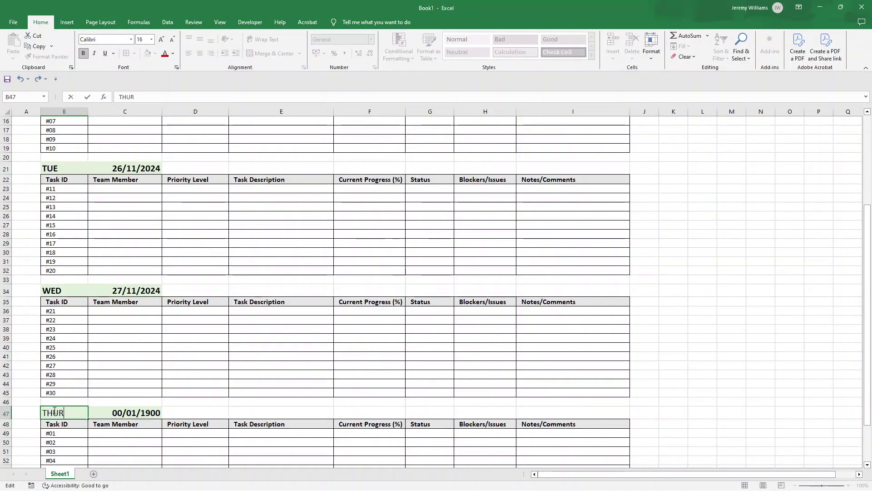
key(Return)
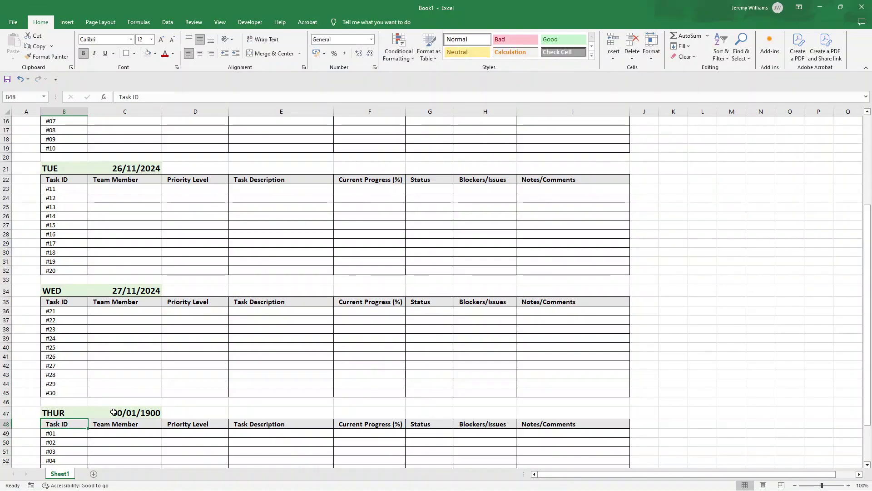
Set the Thursday date formula to =D5+3, giving 28/11/2024.
click(84, 415)
double_click(128, 411)
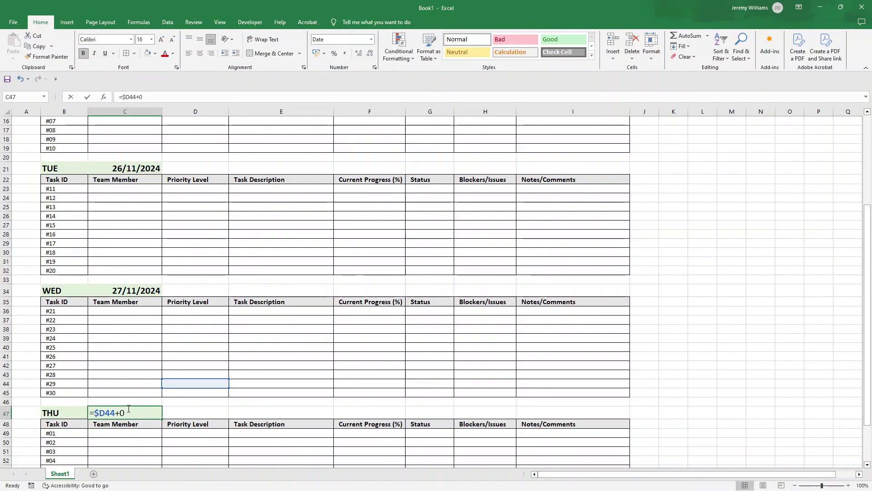
drag(116, 413, 94, 412)
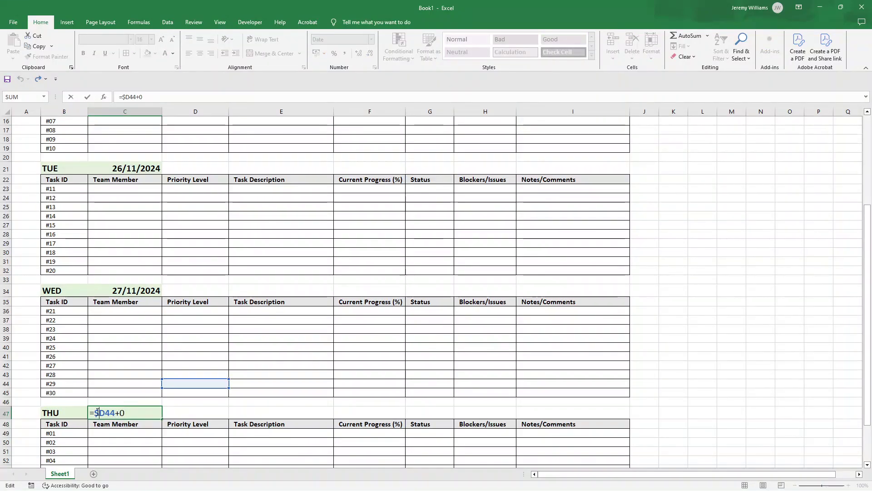
key(F4)
text(D)
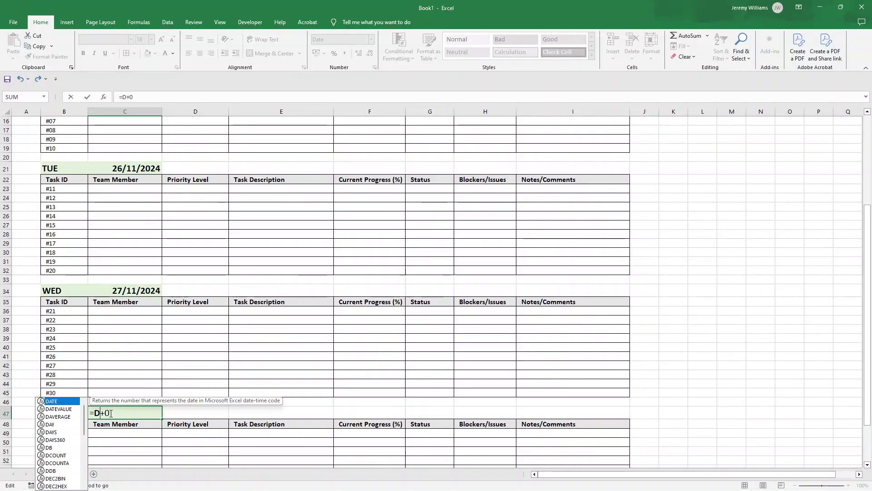
text(5)
key(Return)
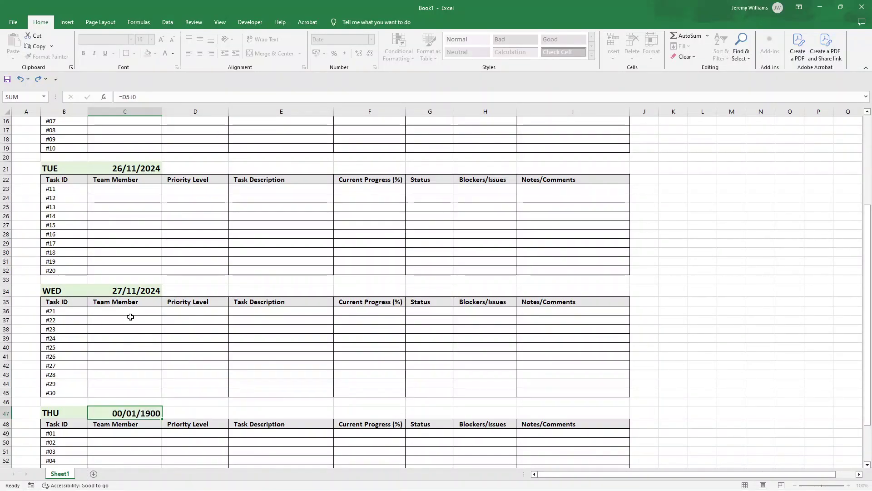
double_click(129, 289)
key(Return)
double_click(136, 411)
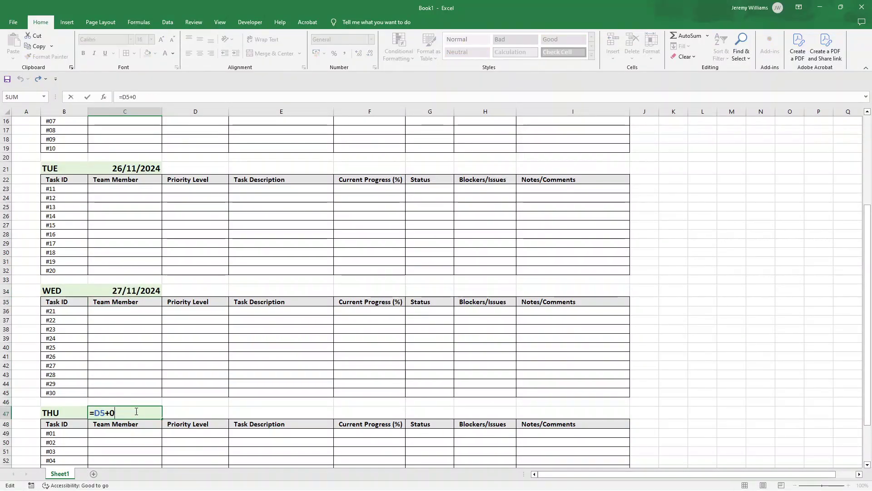
key(BackSpace)
text(3)
key(Return)
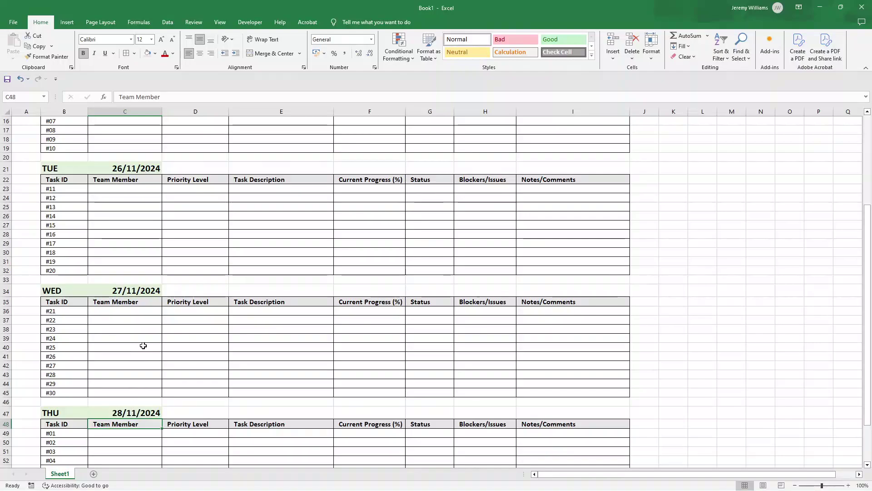
Change the first Thursday ID to #31 and fill the IDs down to #40.
scroll(122, 414, down, 3)
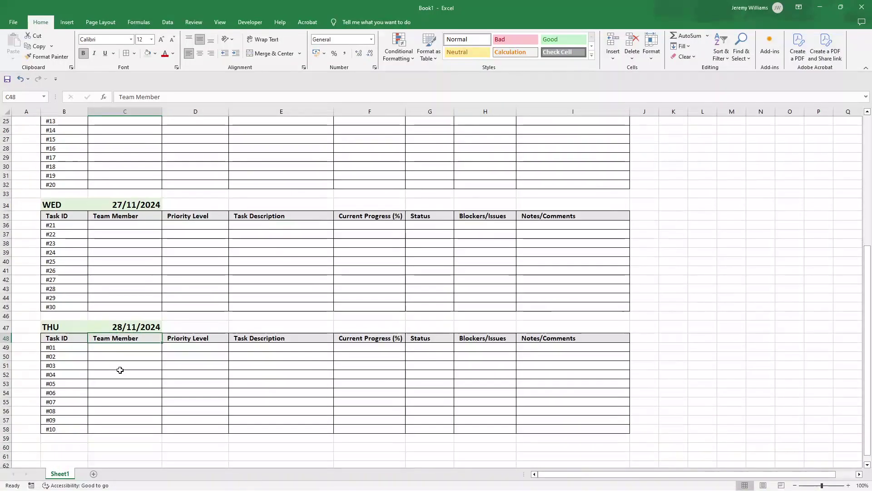
double_click(68, 347)
key(BackSpace)
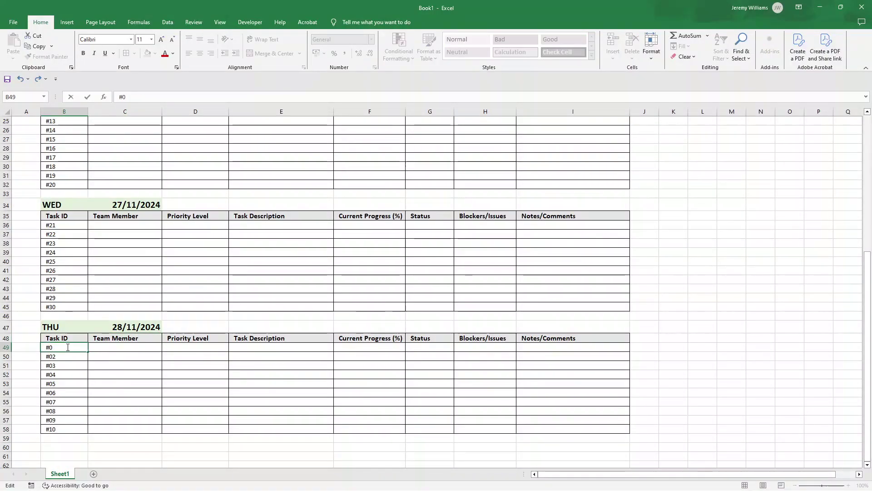
key(BackSpace)
text(31)
key(Return)
click(67, 347)
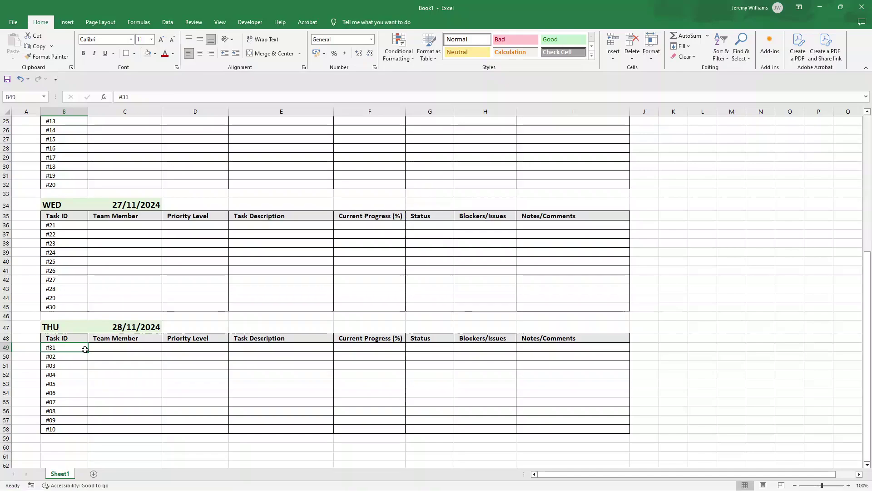
drag(88, 351, 90, 434)
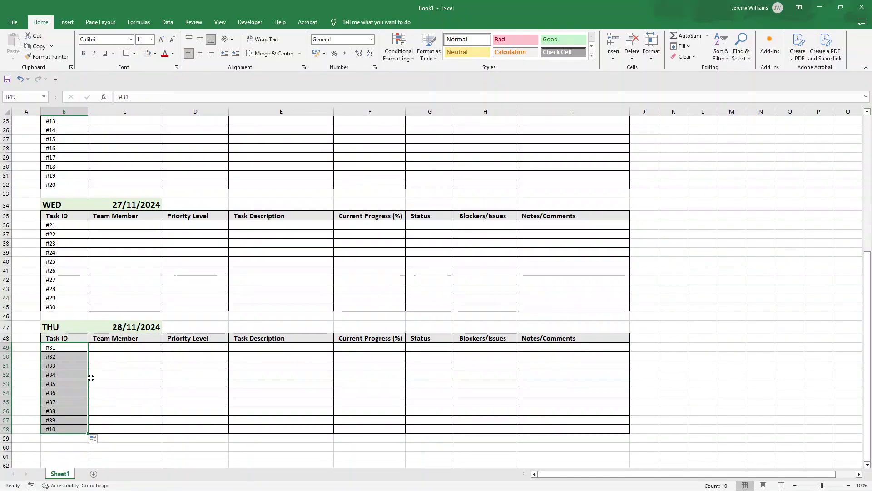
click(78, 330)
drag(79, 335, 538, 428)
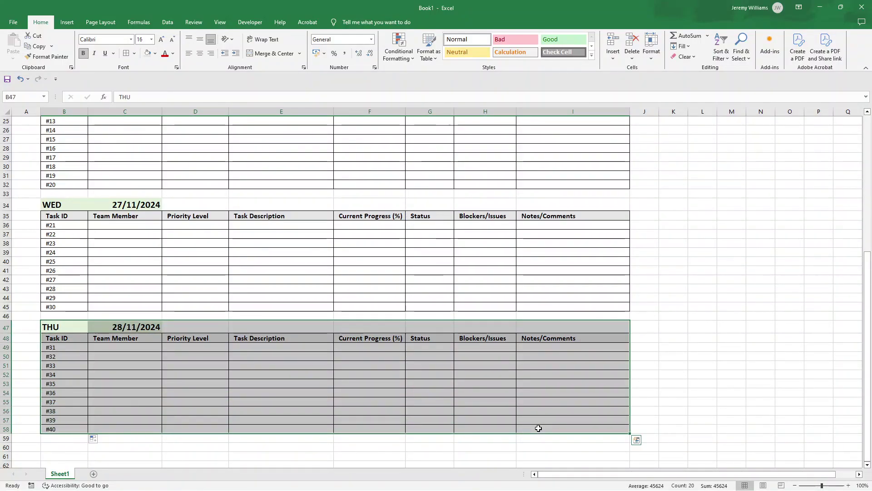
Copy the Thursday table B47:I58 and paste it starting at B60.
double_click(103, 325)
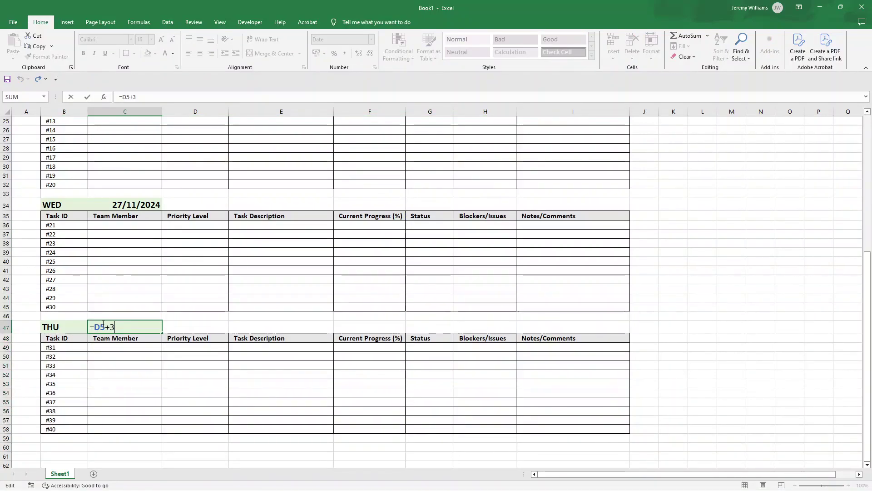
key(Return)
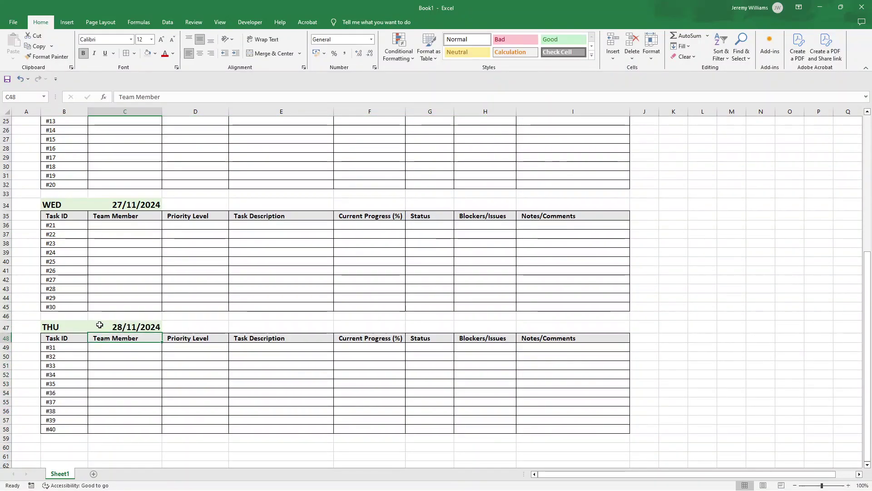
drag(68, 330, 556, 428)
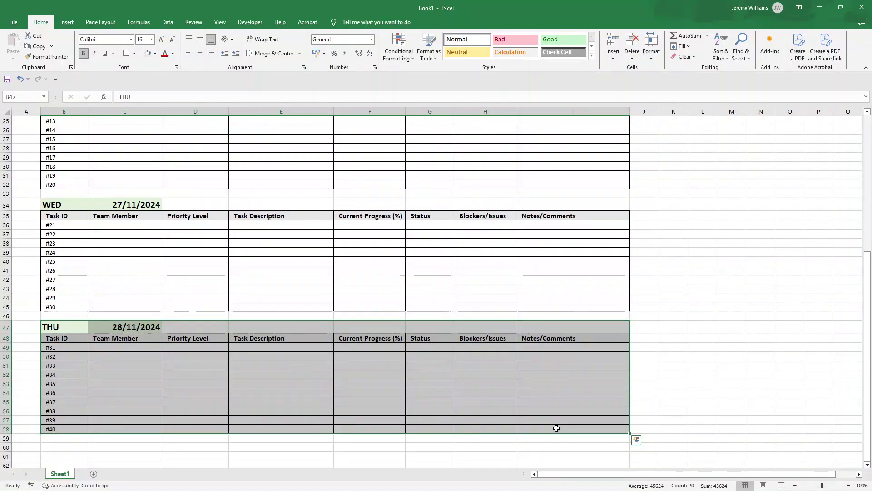
key(ctrl+c)
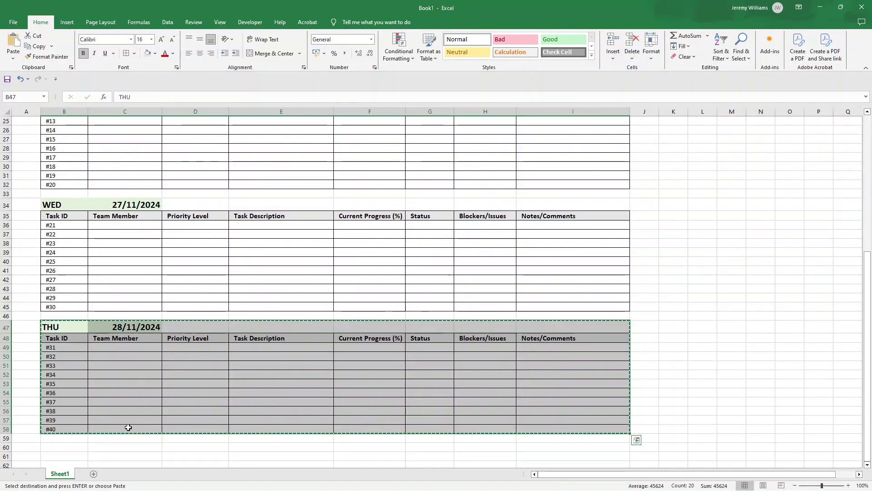
click(69, 446)
key(ctrl+v)
Change the copied table's day label from THU to FRI.
scroll(91, 373, down, 3)
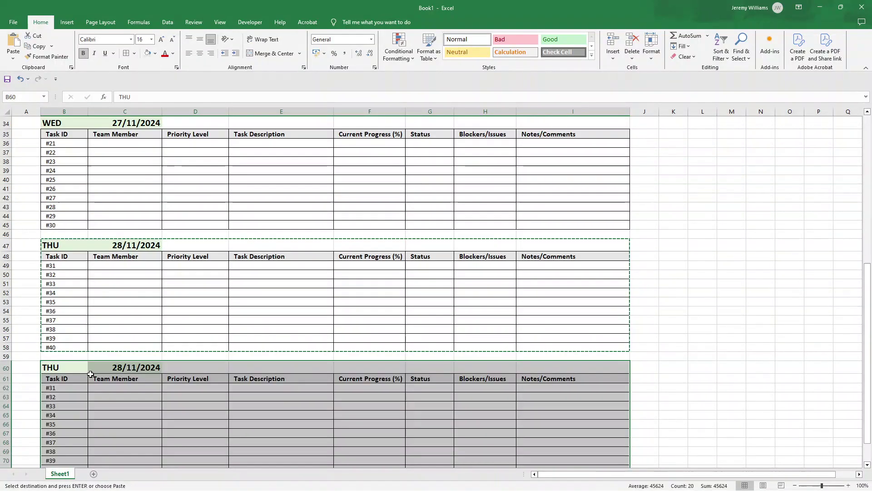
click(79, 370)
double_click(54, 367)
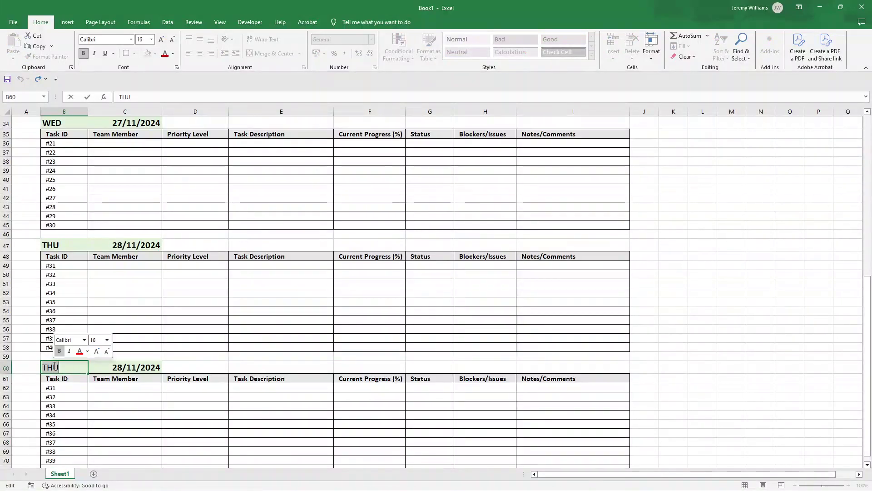
key(BackSpace)
key(BackSpace)
key(BackSpace)
text(FRI)
key(Return)
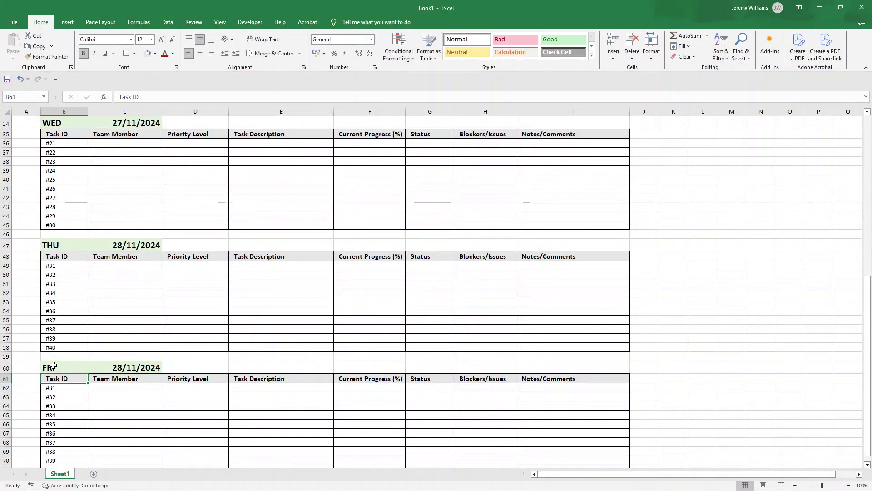
Edit the Friday table's date formula to =D$5+4.
double_click(109, 367)
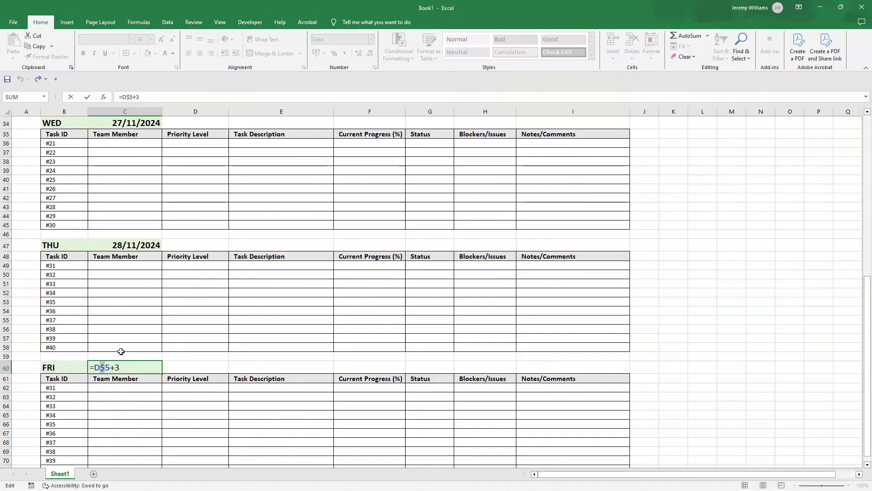
key(BackSpace)
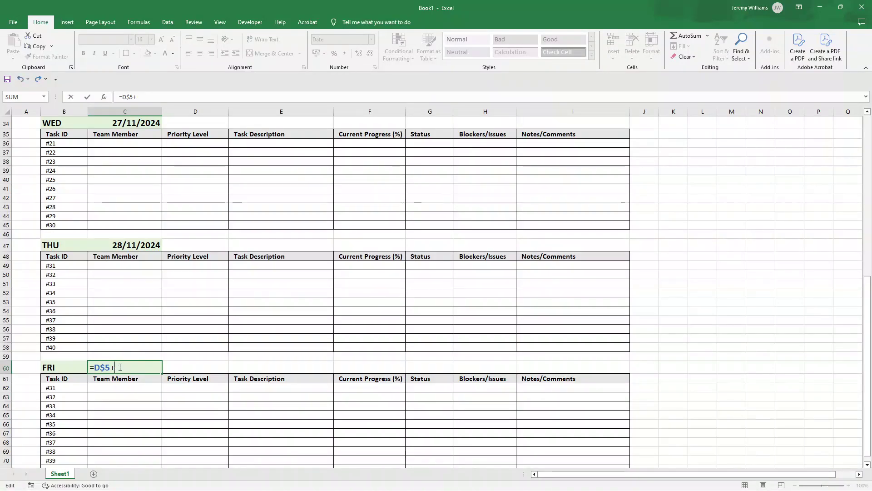
text(4)
key(Return)
click(119, 367)
double_click(119, 367)
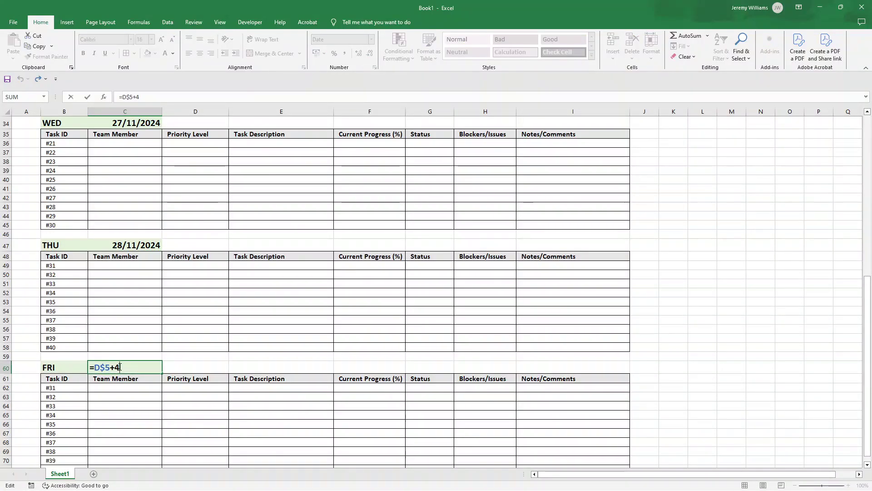
click(175, 356)
scroll(174, 243, up, 5)
scroll(185, 150, up, 4)
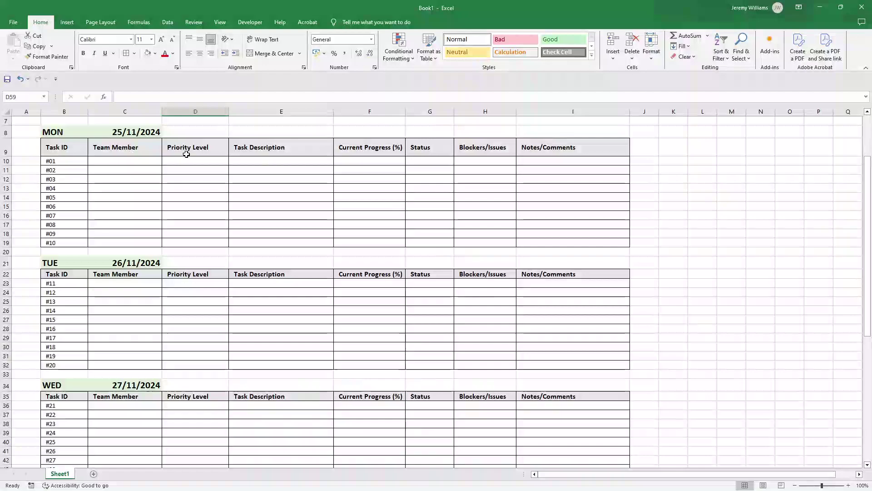
scroll(177, 144, up, 2)
Check the week start date cell, leaving it unchanged.
click(210, 180)
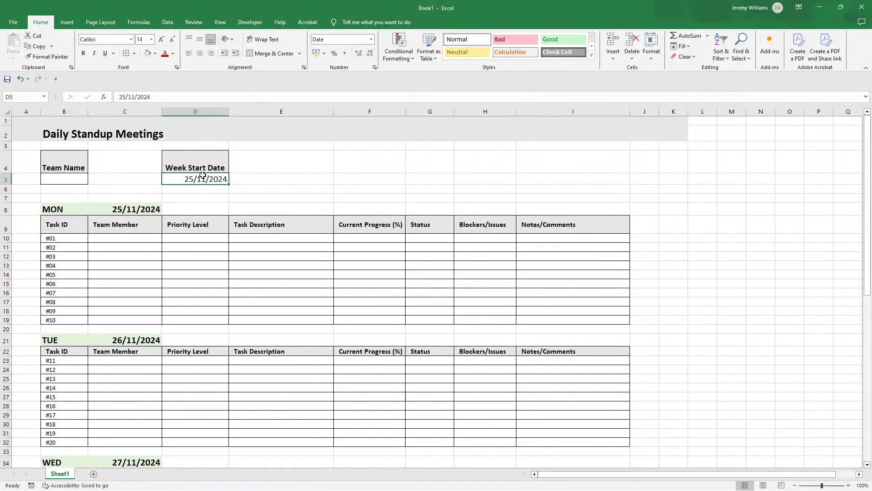
double_click(202, 178)
double_click(202, 178)
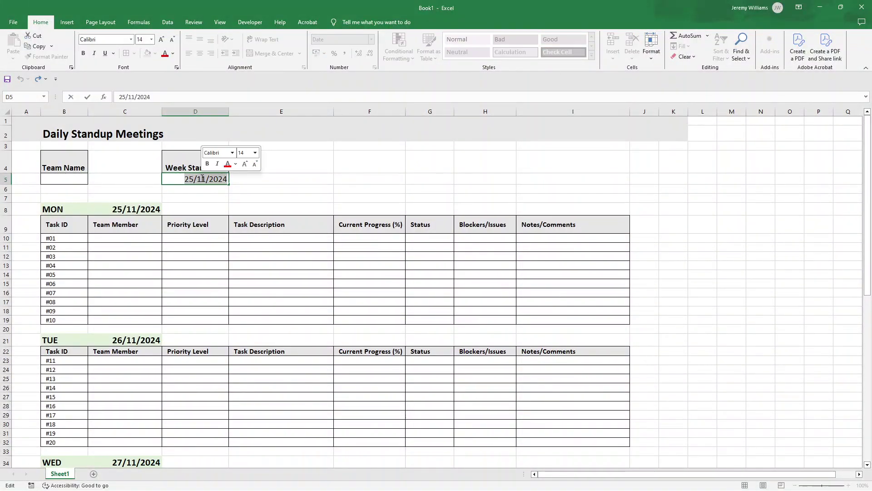
key(Return)
scroll(191, 223, down, 2)
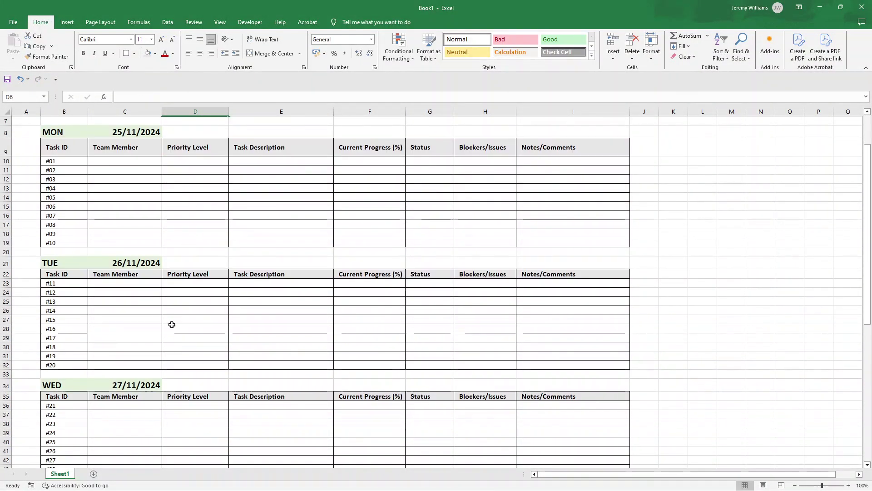
Rename the worksheet tab to 'w.b 25.11'.
double_click(61, 474)
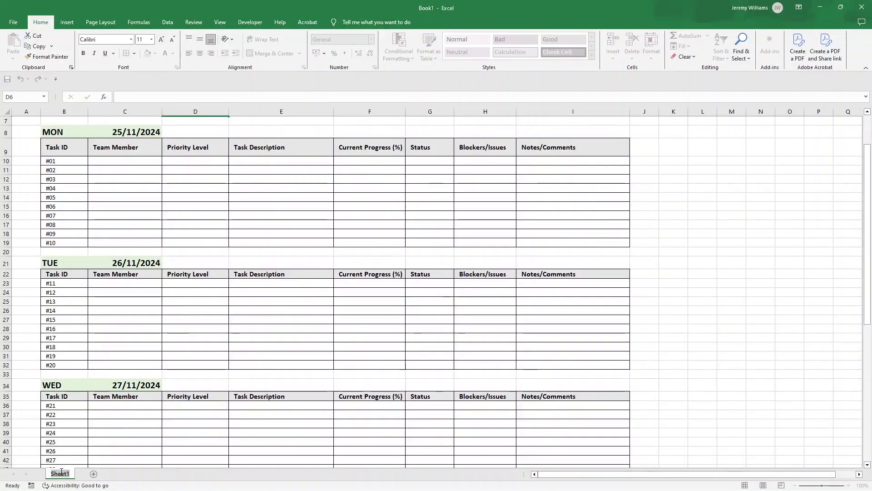
text(w.b)
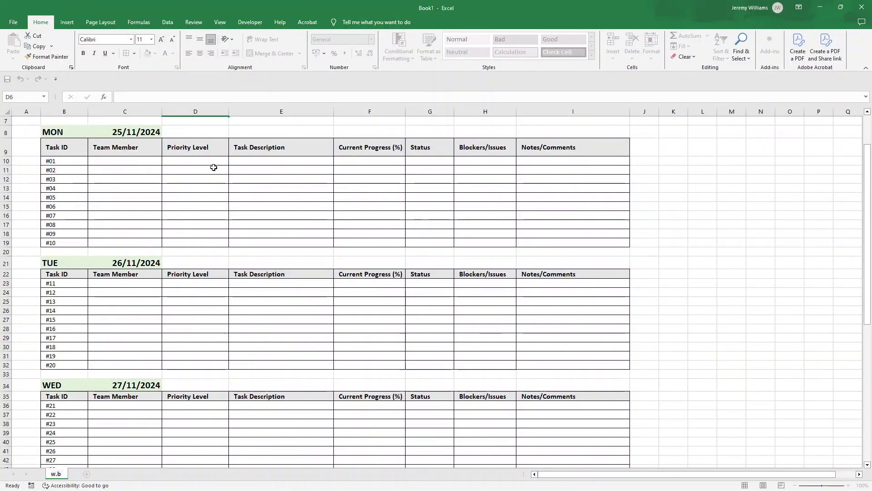
text( 25)
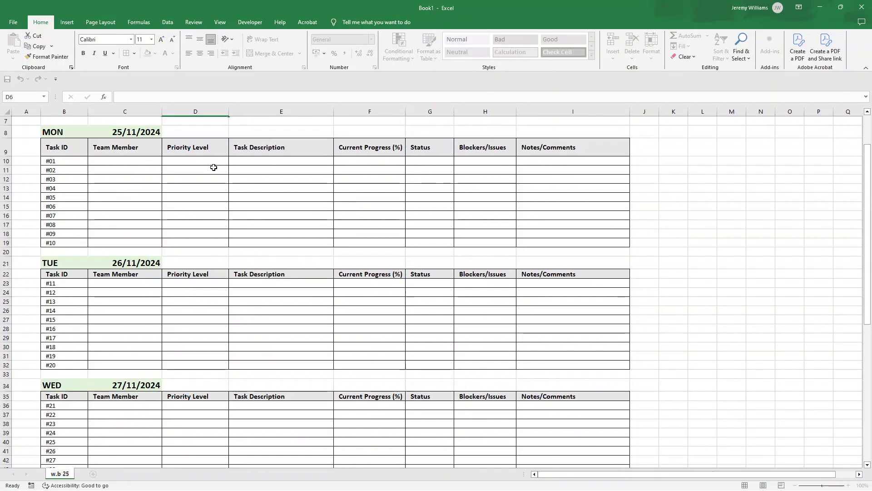
text(11)
key(Return)
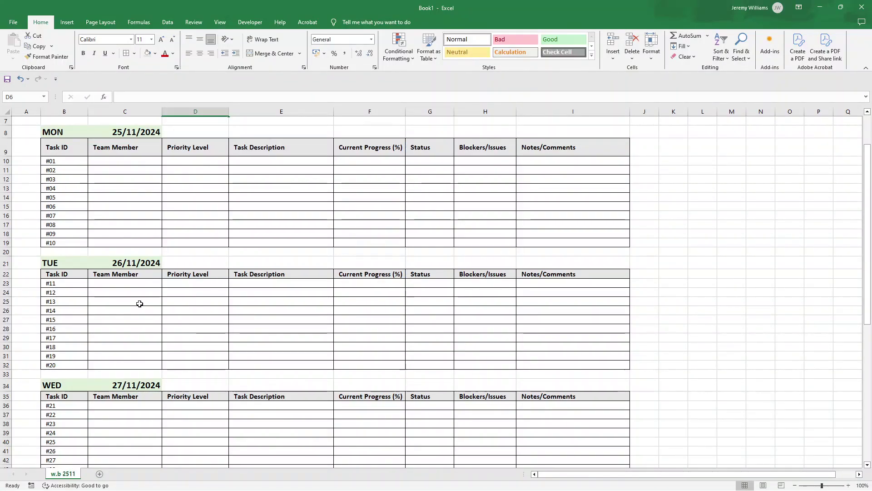
double_click(74, 474)
click(69, 474)
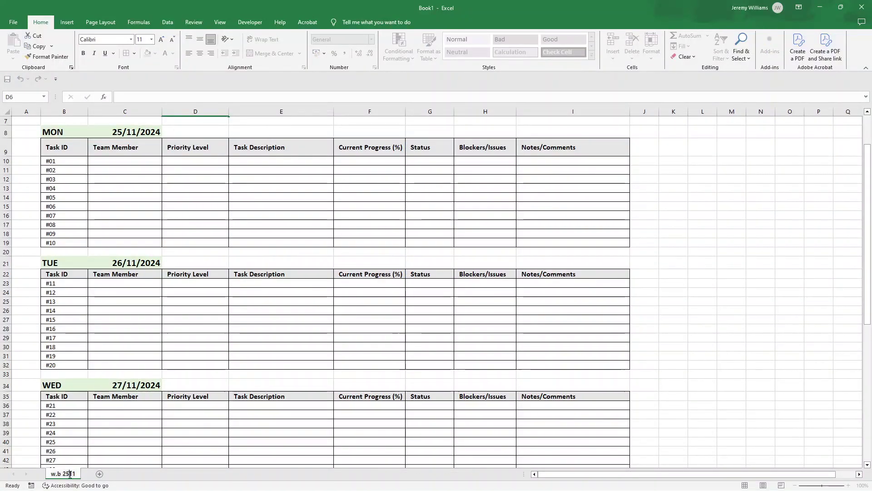
text(.)
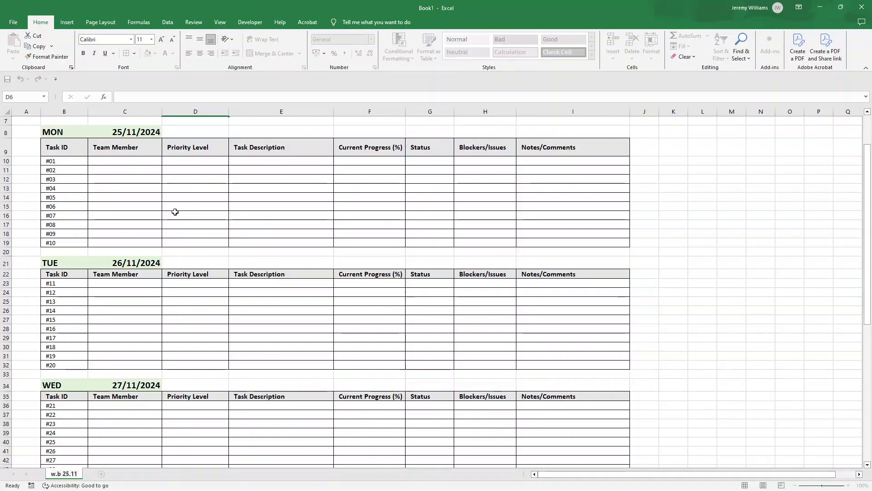
key(Return)
scroll(207, 220, up, 1)
scroll(273, 191, up, 2)
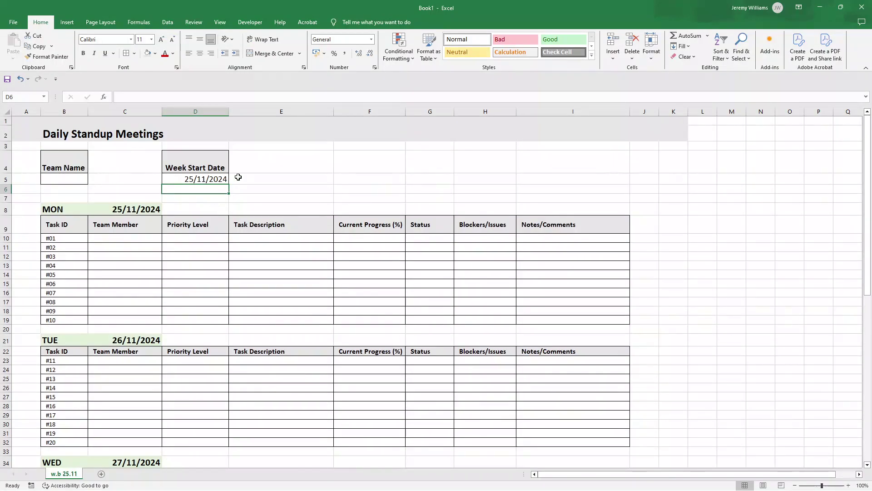
click(287, 185)
scroll(286, 185, down, 6)
scroll(286, 185, down, 8)
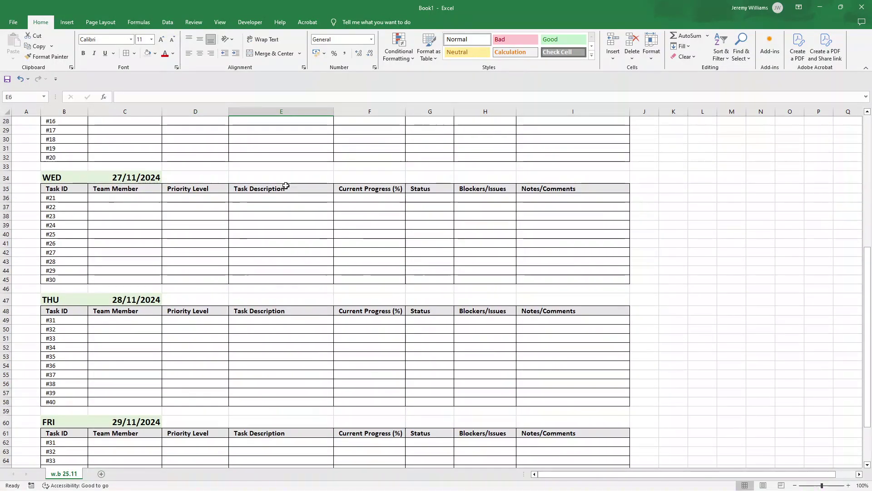
scroll(285, 185, up, 14)
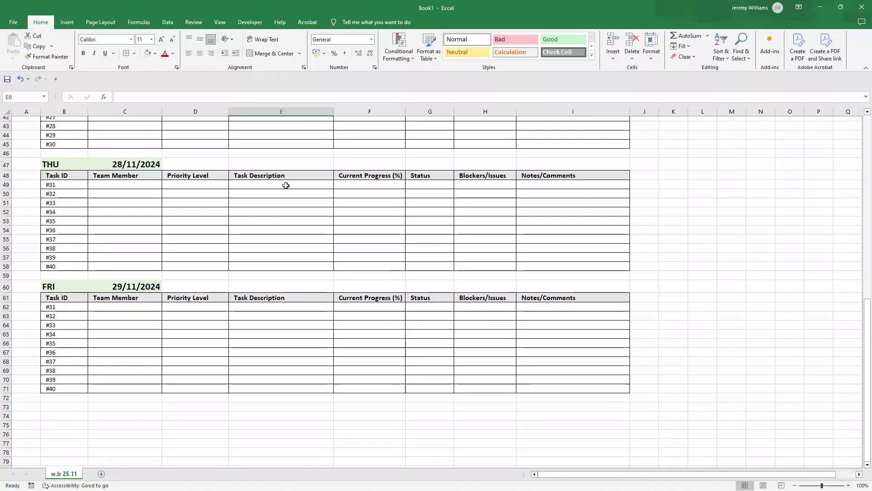
click(205, 247)
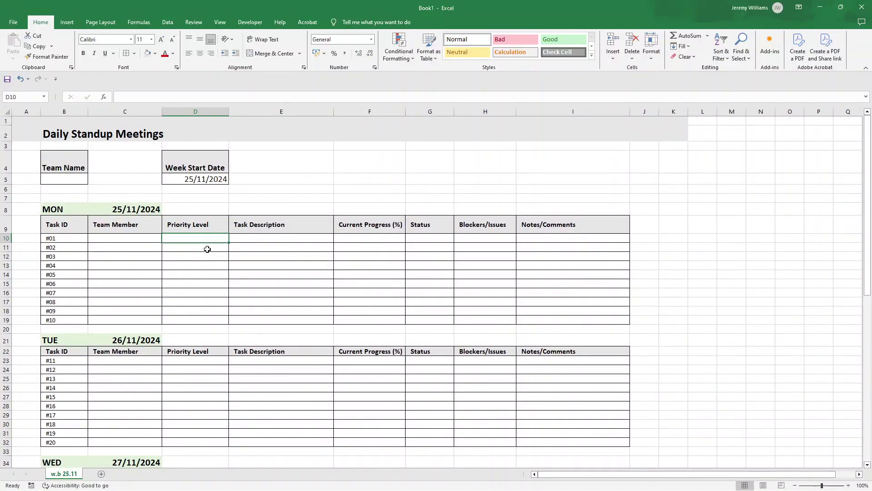
click(211, 238)
Add a sheet named Key, move it before w.b 25.11, then return to w.b 25.11.
click(103, 475)
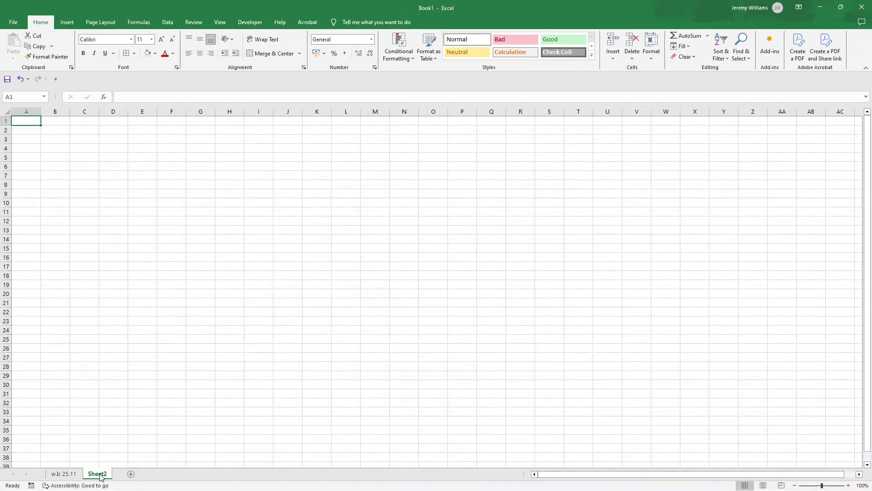
double_click(99, 473)
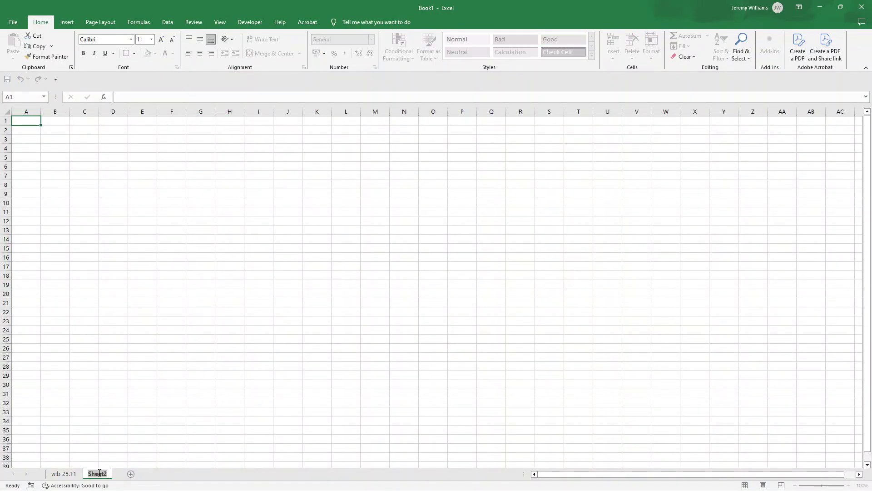
text(Key)
key(Return)
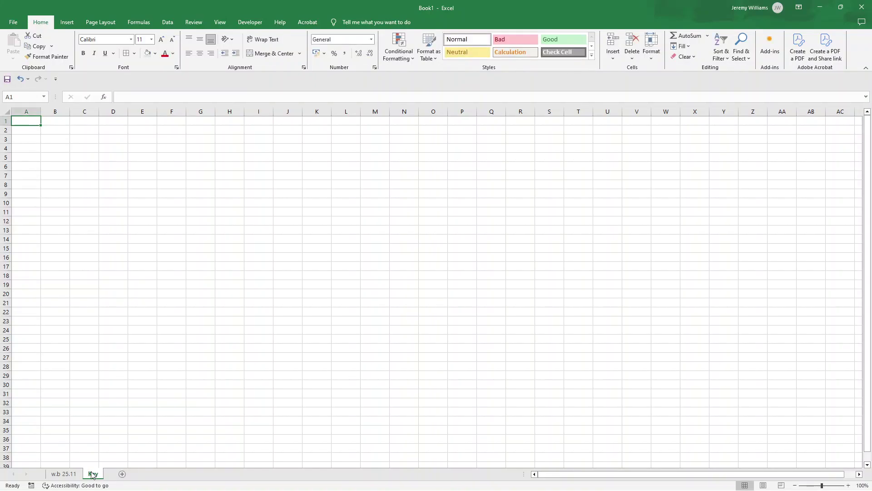
drag(92, 475, 57, 475)
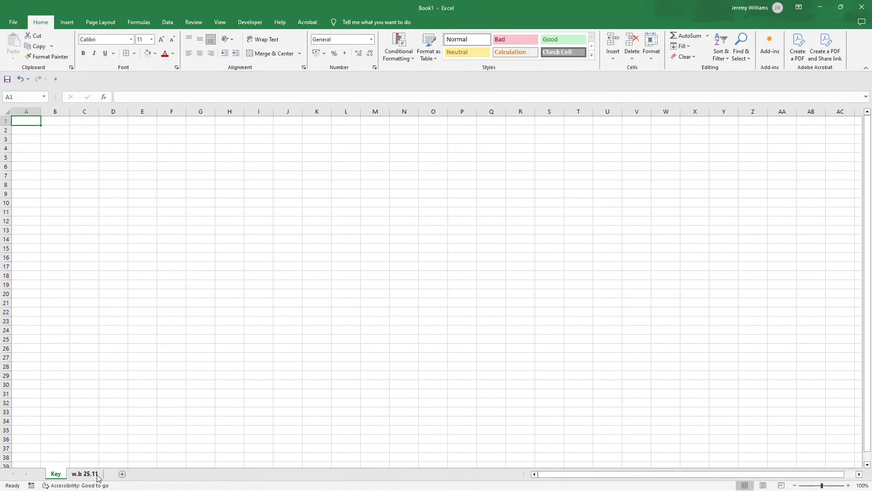
click(89, 475)
click(58, 474)
click(85, 474)
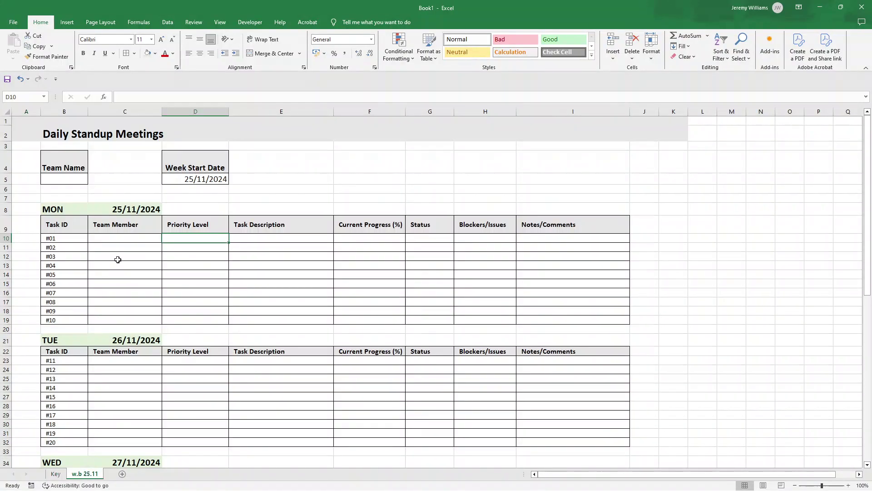
Copy the weekly sheet's B2 title onto the Key sheet's B2 and retype it as 'Key'.
click(56, 129)
key(ctrl+c)
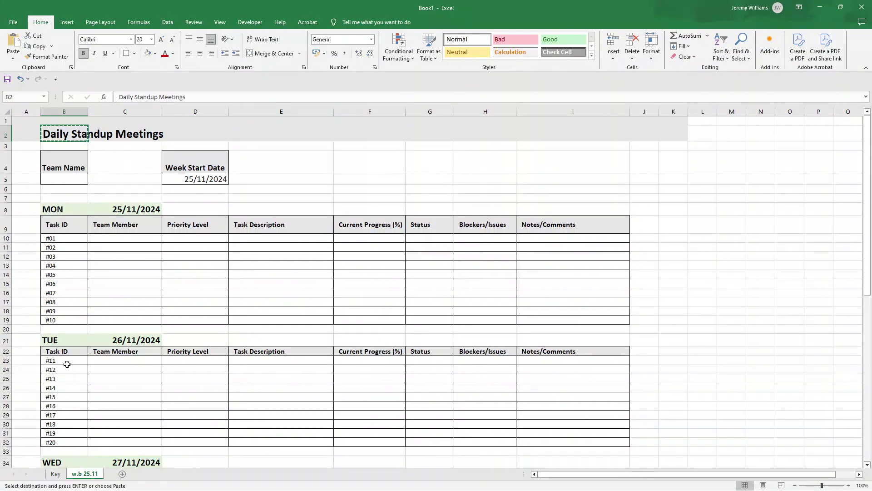
click(55, 474)
click(51, 129)
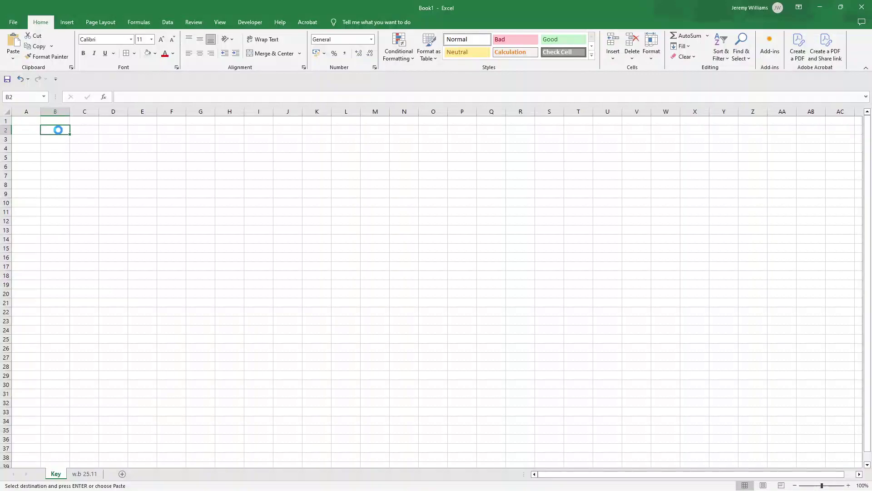
key(ctrl+v)
key(F2)
key(shift+Home)
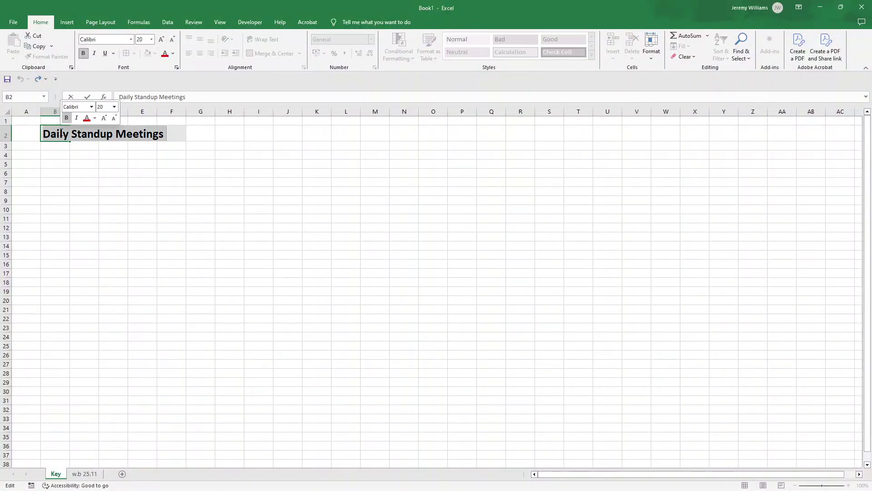
text(Key)
key(Return)
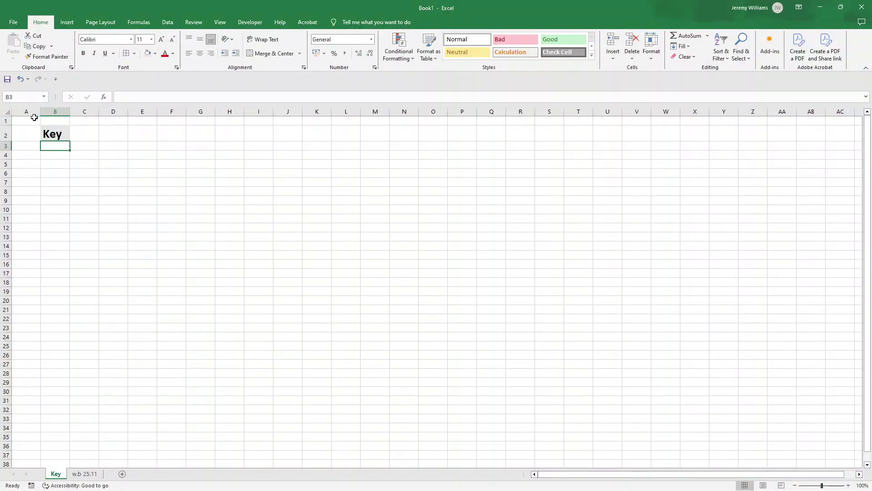
Shade A1:H2 on the Key sheet with a light grey fill.
drag(34, 117, 242, 132)
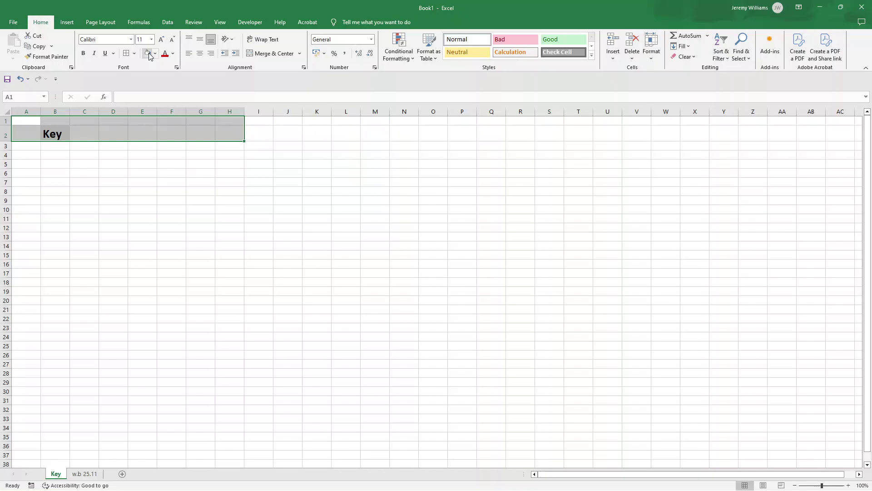
click(149, 55)
click(92, 152)
click(63, 156)
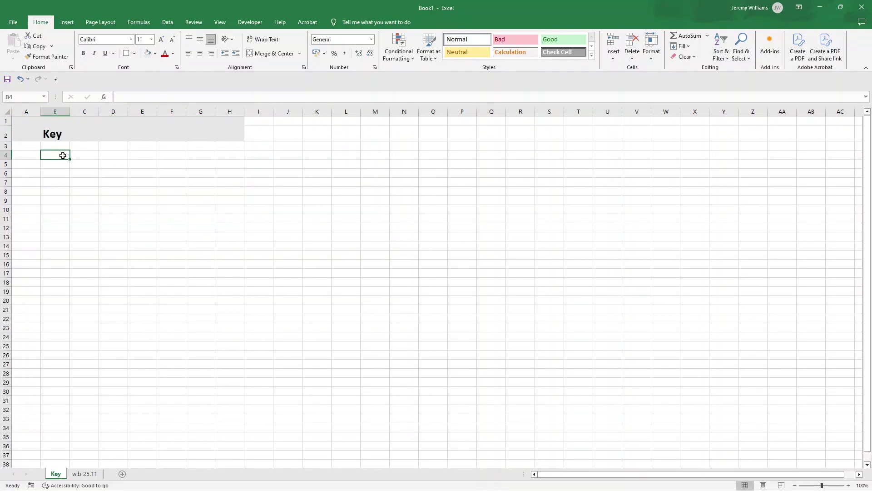
Enter the headings Priority in B4 and Status in D4.
text(Prio)
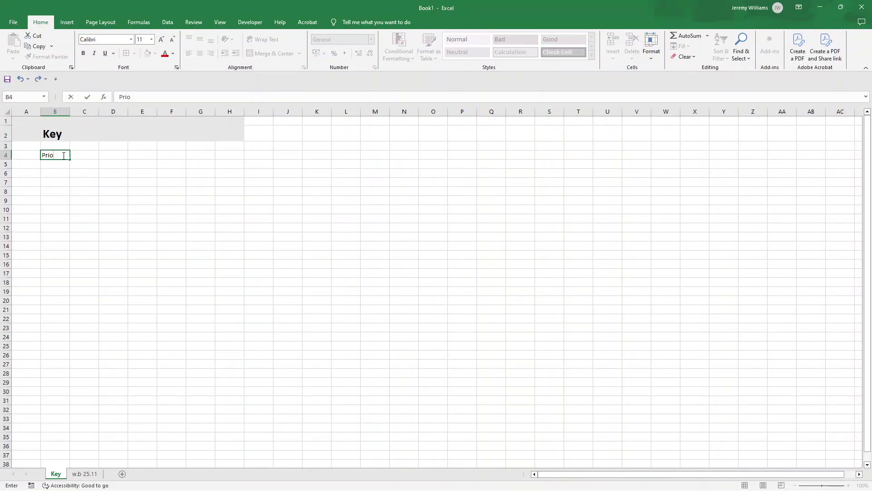
text(rity)
key(Return)
key(Up)
key(Right)
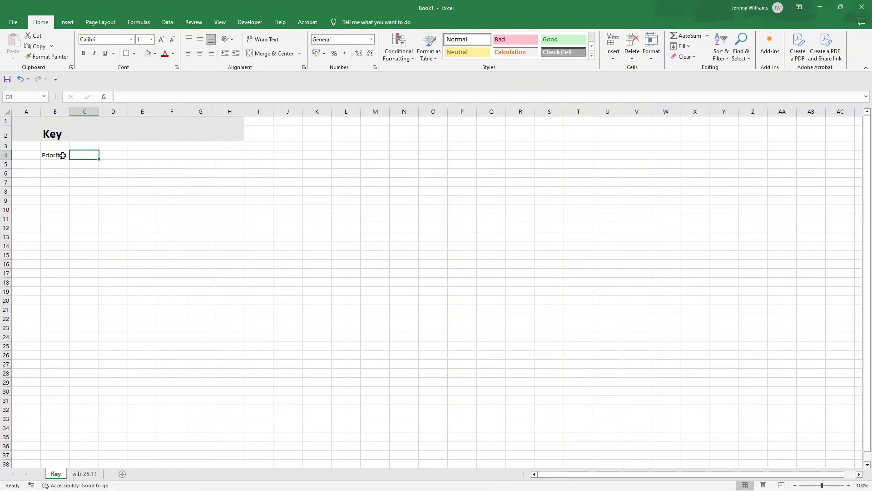
text(Sta)
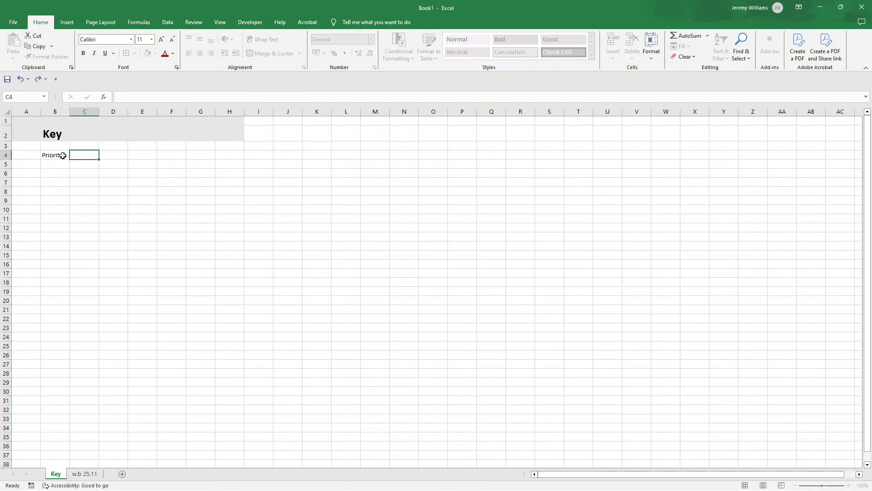
key(Right)
text(Status)
key(Return)
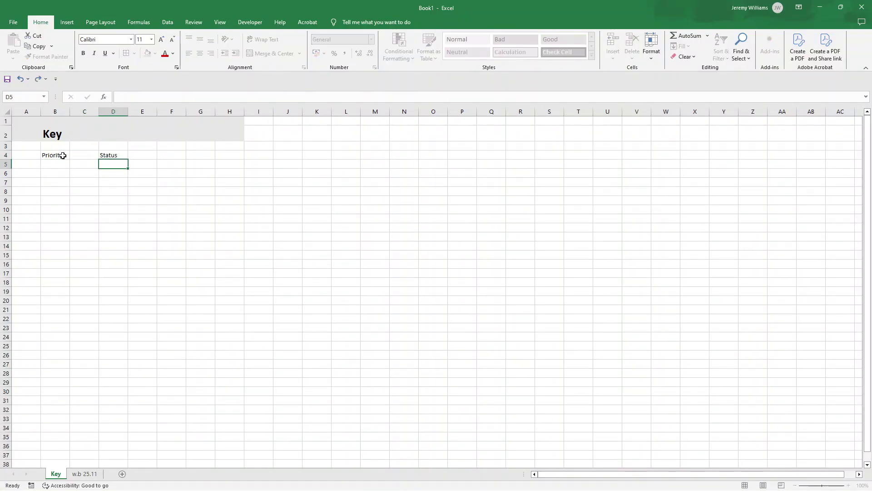
List Low, Medium and High in B5:B7 under Priority.
click(62, 155)
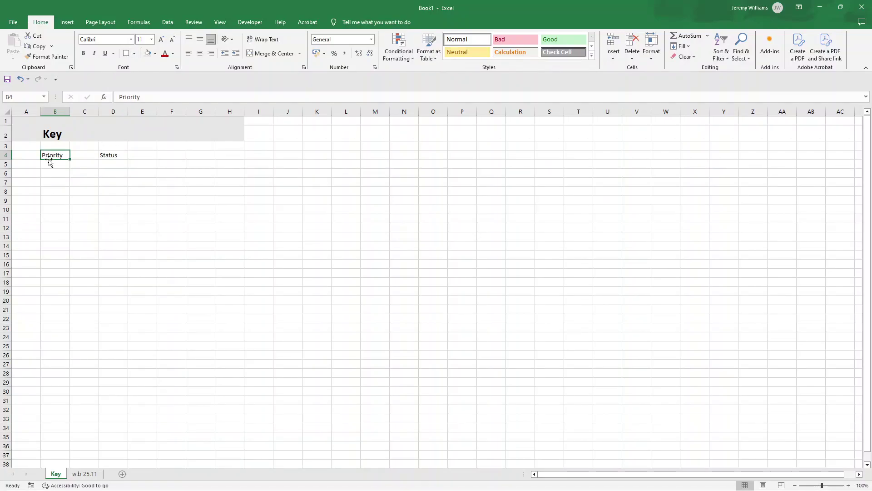
drag(53, 165, 53, 156)
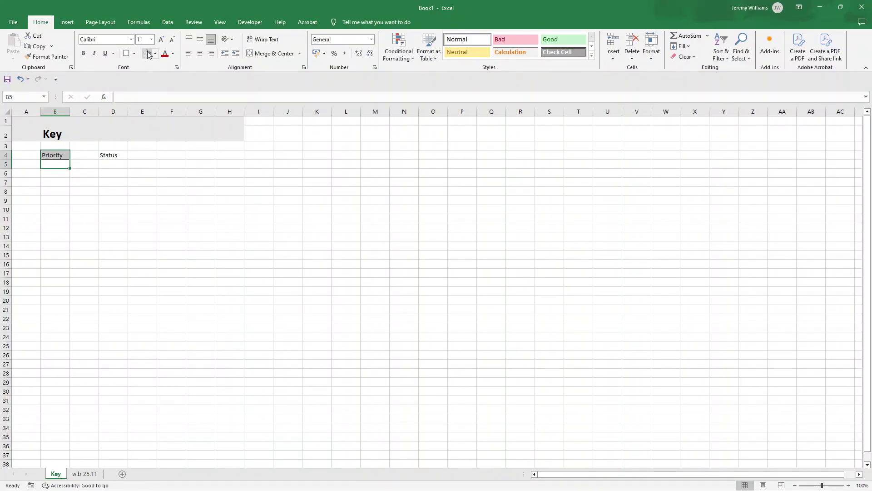
click(66, 161)
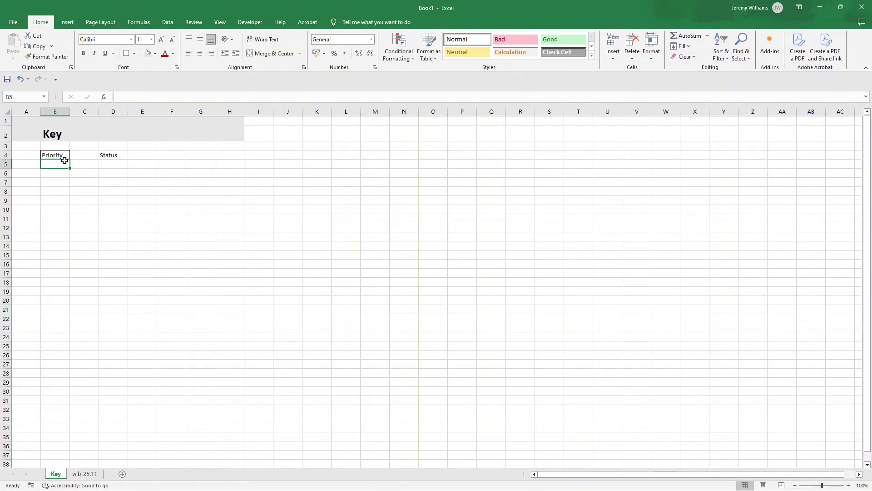
text(Low)
key(Return)
text(Medium)
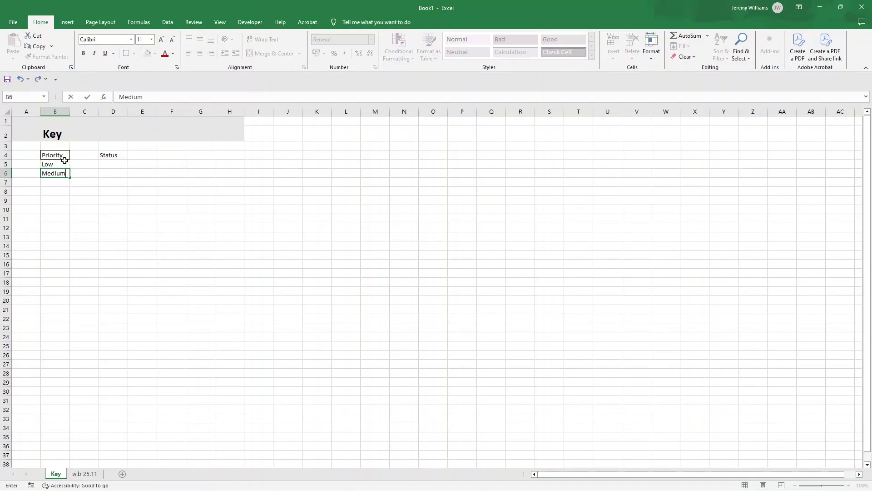
key(Return)
text(High)
key(Return)
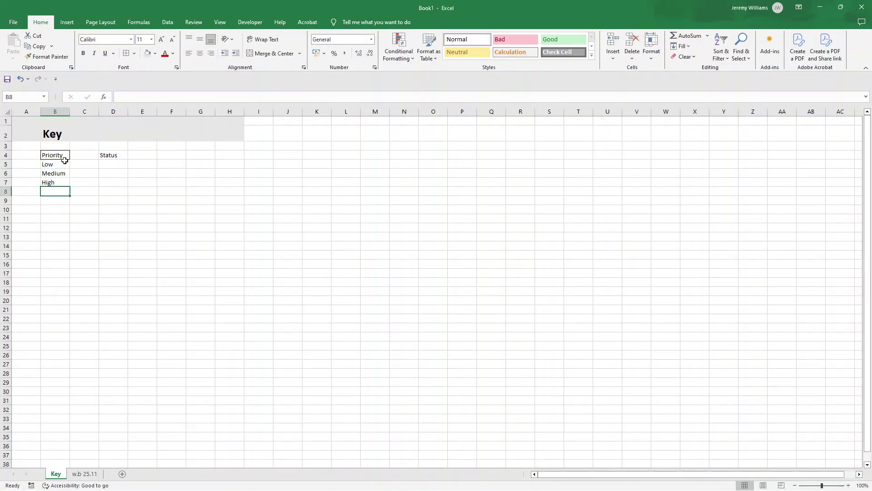
Apply All Borders to B4:B7, bold the Priority heading, and copy the list.
click(64, 157)
drag(62, 173, 61, 182)
click(126, 53)
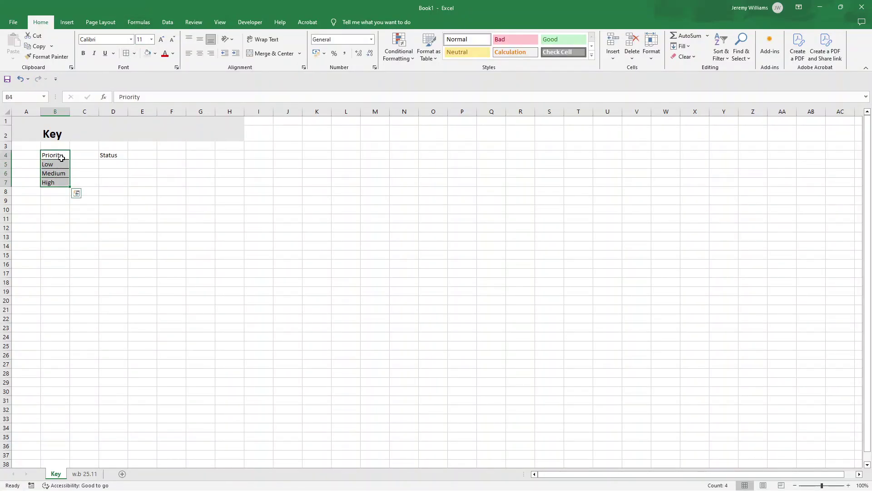
click(59, 158)
click(111, 155)
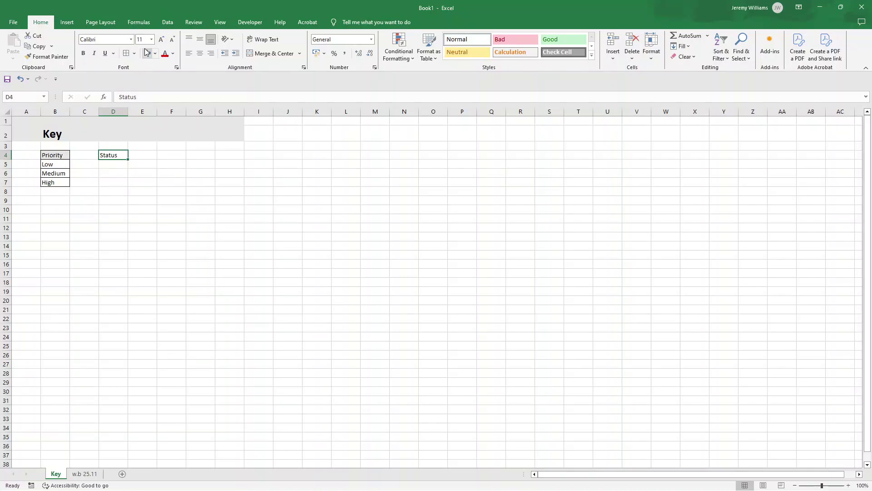
click(66, 153)
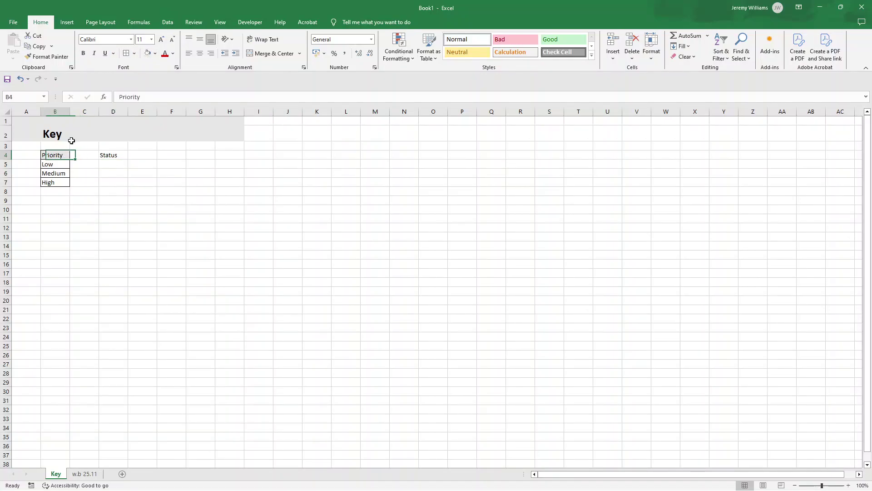
click(84, 54)
drag(58, 182, 58, 156)
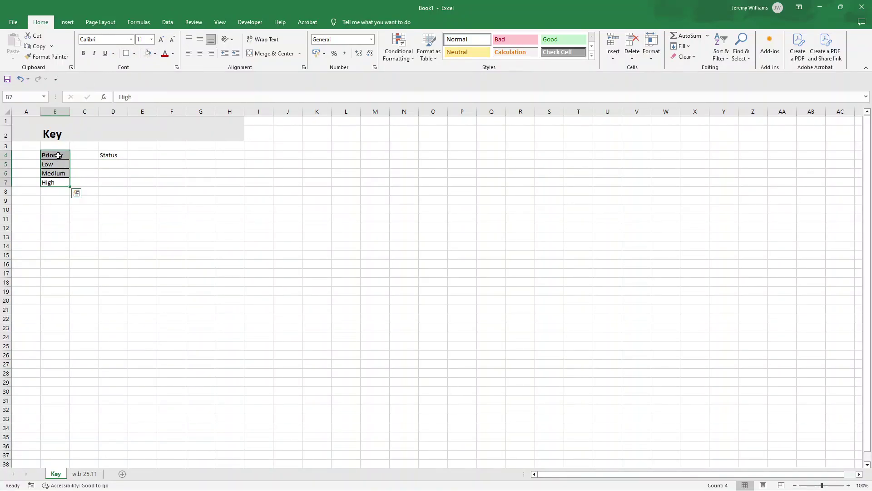
key(ctrl+c)
click(119, 155)
Paste the Priority list into D4 and rename its heading to Status.
key(ctrl+v)
double_click(117, 154)
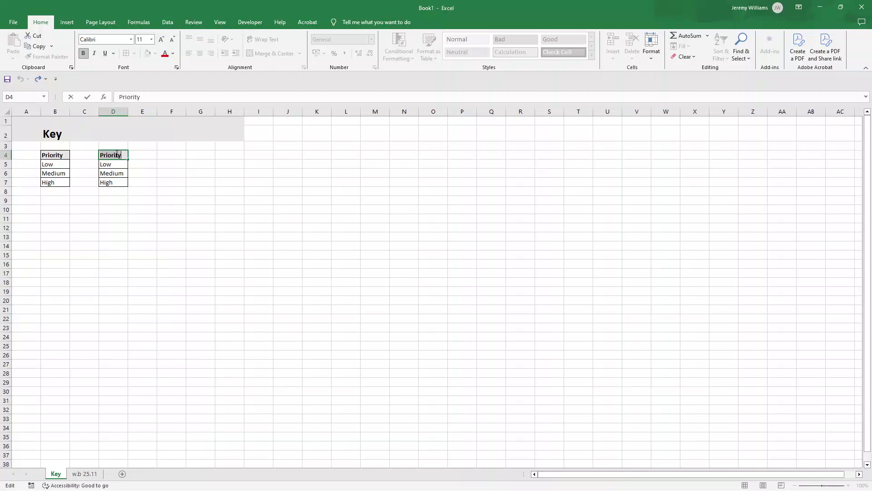
text(Status)
key(Return)
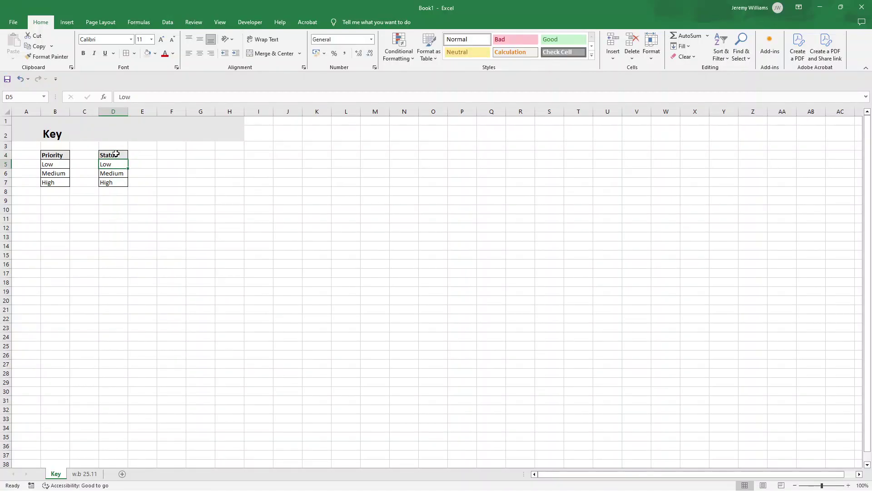
Enter Not Started, In Progress, Completed, On Hold and Cancelled in D5:D9.
text(Not)
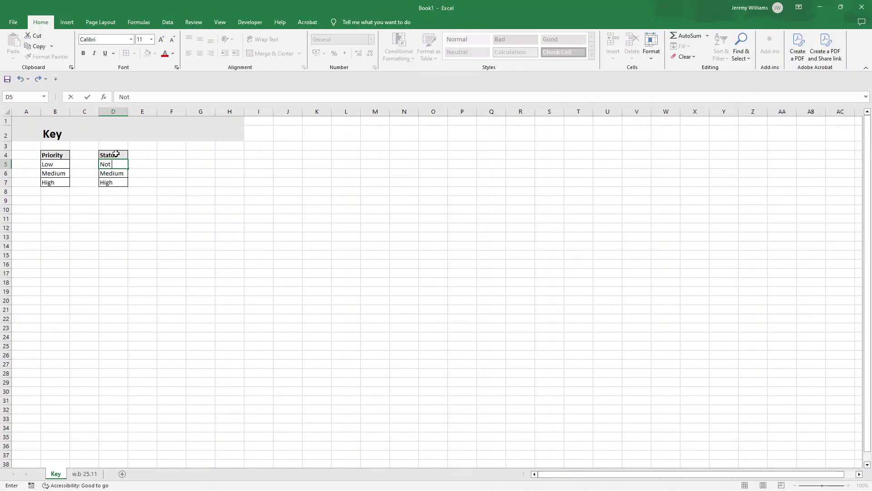
text( Started)
key(Return)
text(In Progress)
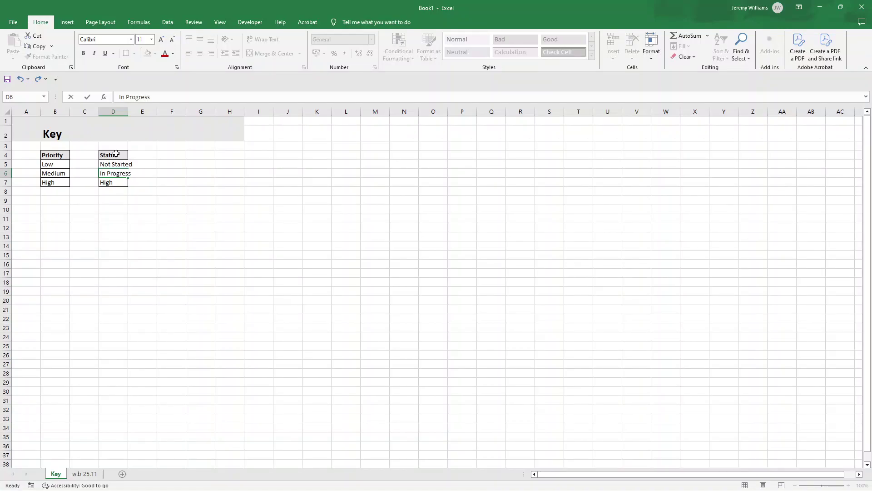
text(Completed)
key(Return)
text(On Hold)
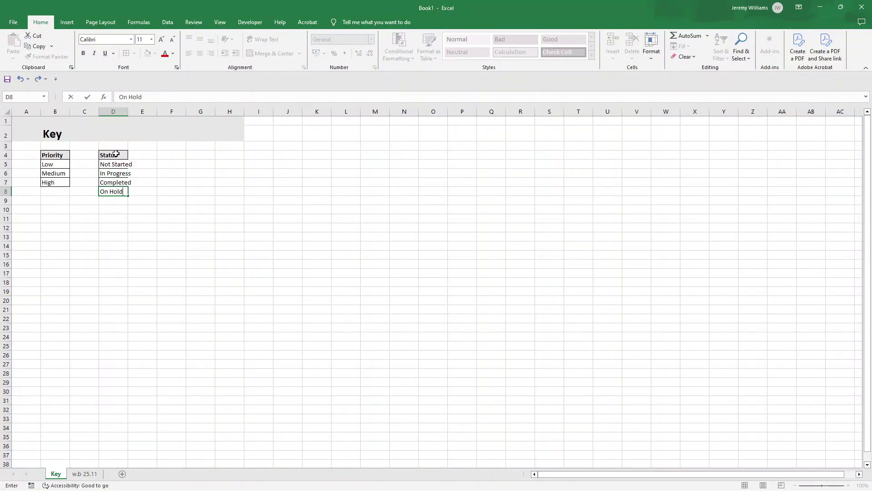
key(Return)
text(Cancelled)
key(Return)
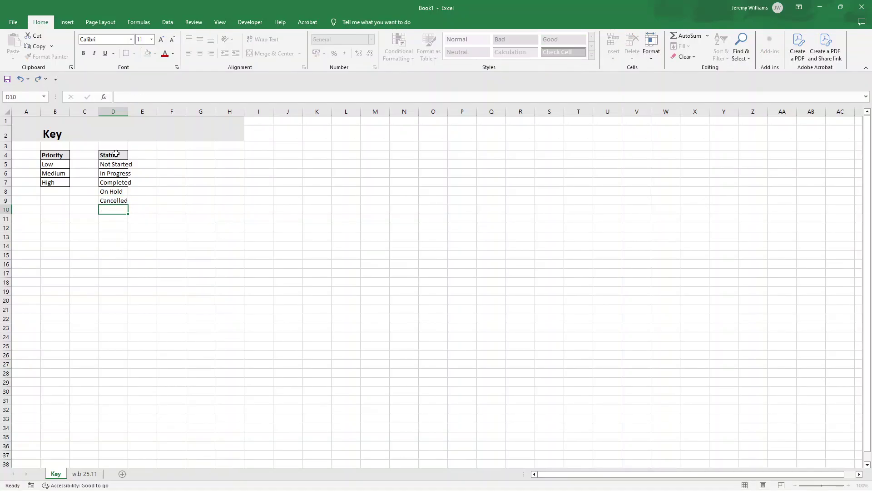
Autofit column D and apply All Borders to D4:D9.
double_click(128, 111)
drag(127, 154, 129, 203)
click(128, 57)
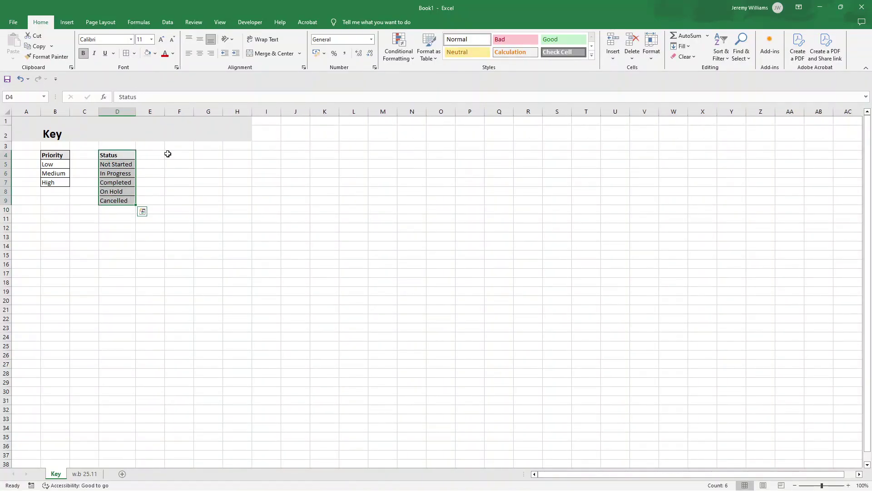
click(168, 152)
click(67, 155)
click(116, 164)
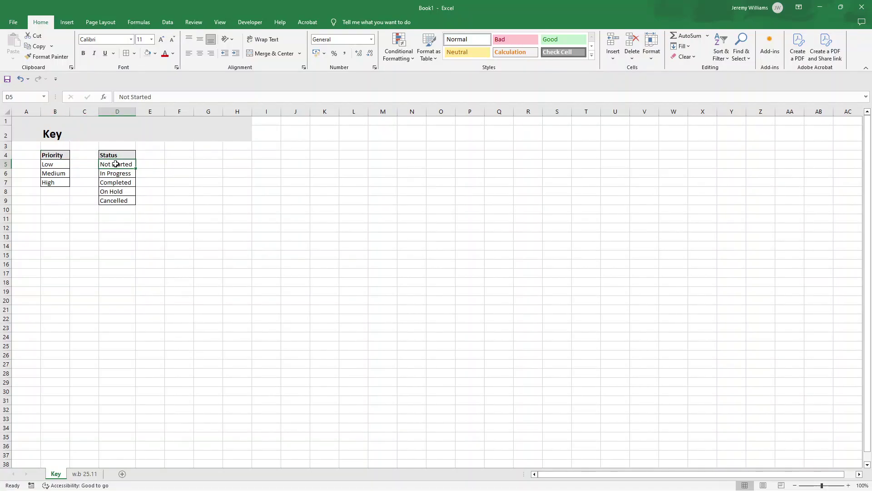
drag(67, 164, 66, 174)
click(103, 174)
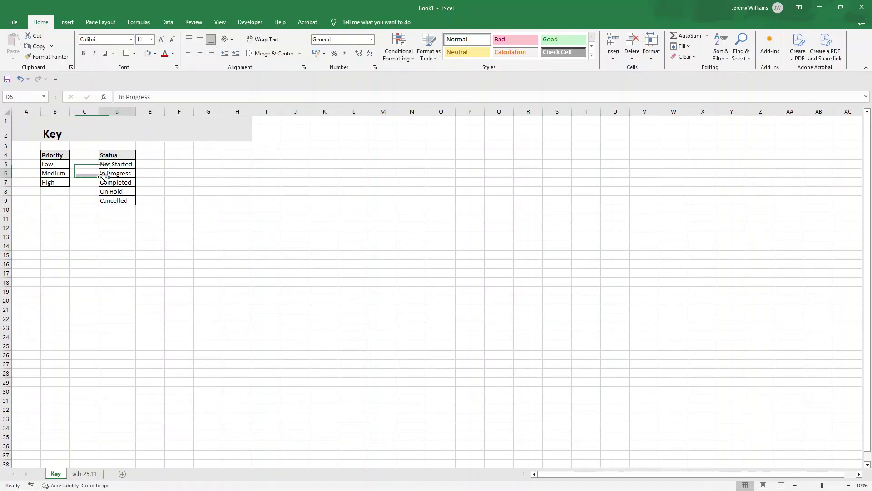
Switch to w.b 25.11 and select column D below the title rows.
click(85, 474)
click(146, 223)
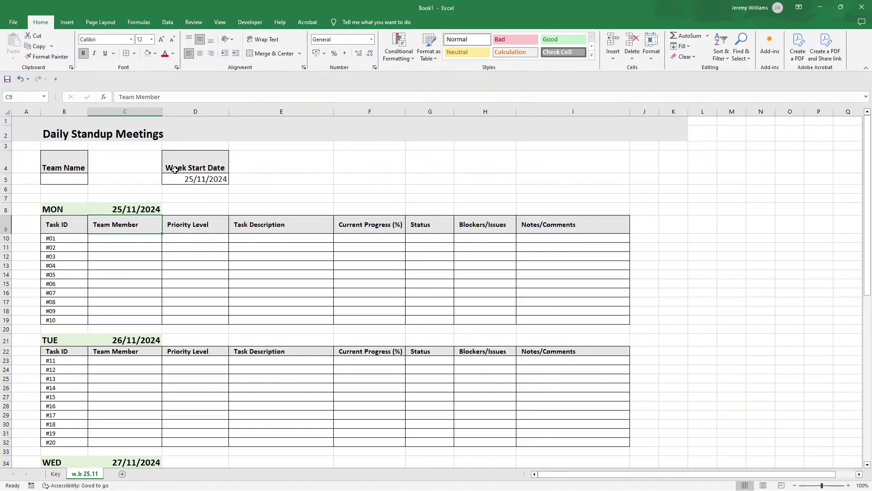
click(197, 111)
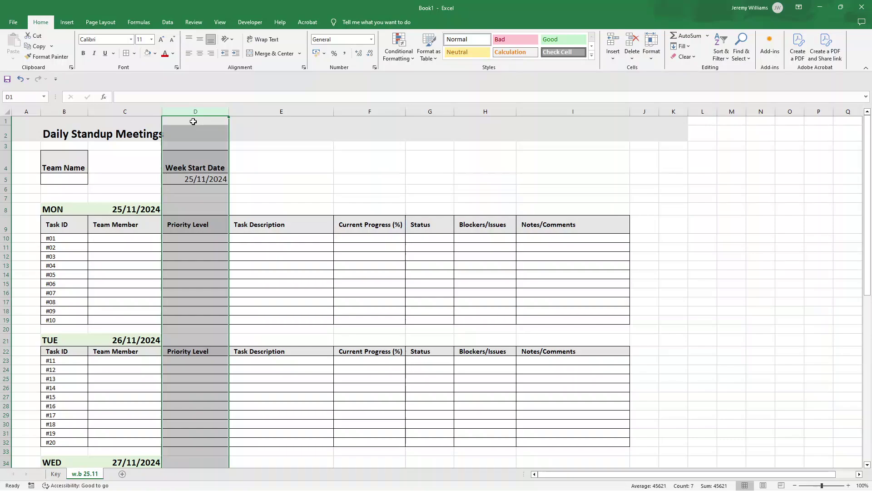
ctrl+click(193, 121)
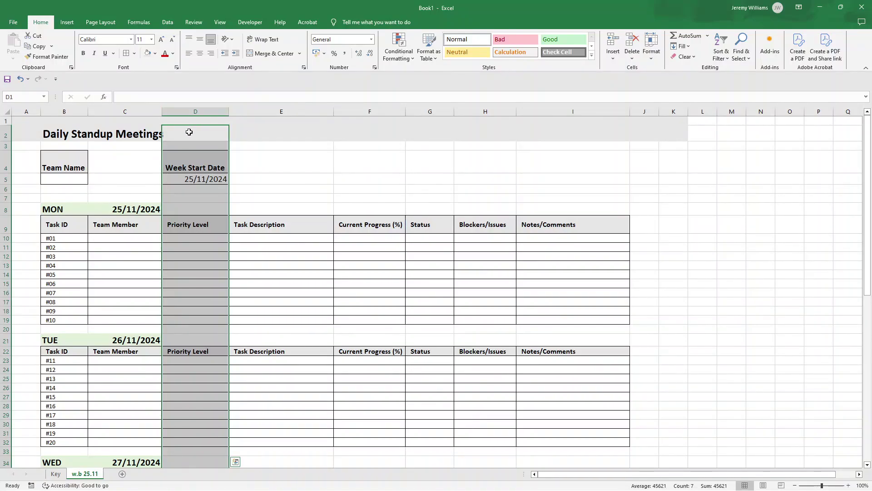
ctrl+drag(189, 132, 187, 217)
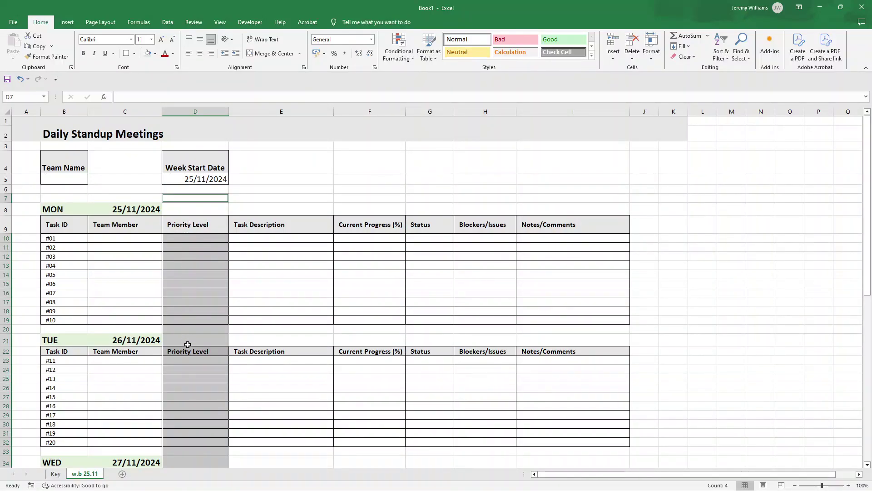
Try excluding the gap and Tuesday header rows, then select all of column D.
scroll(190, 339, down, 2)
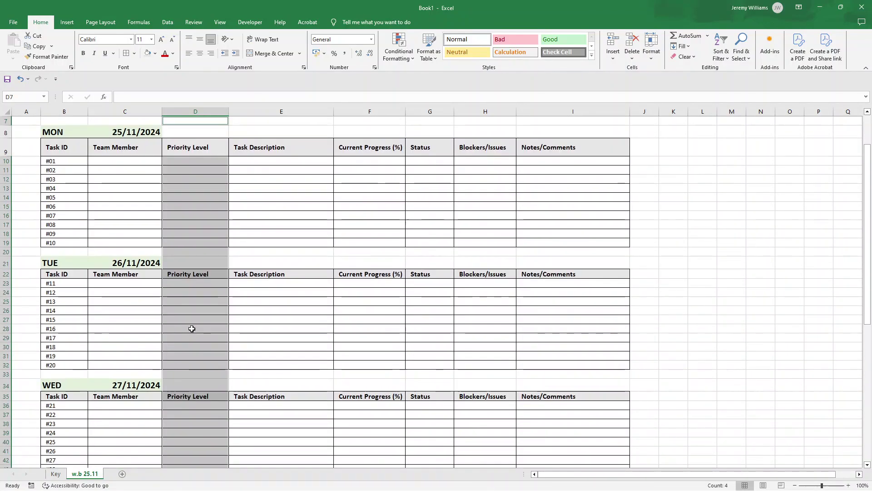
scroll(181, 244, up, 2)
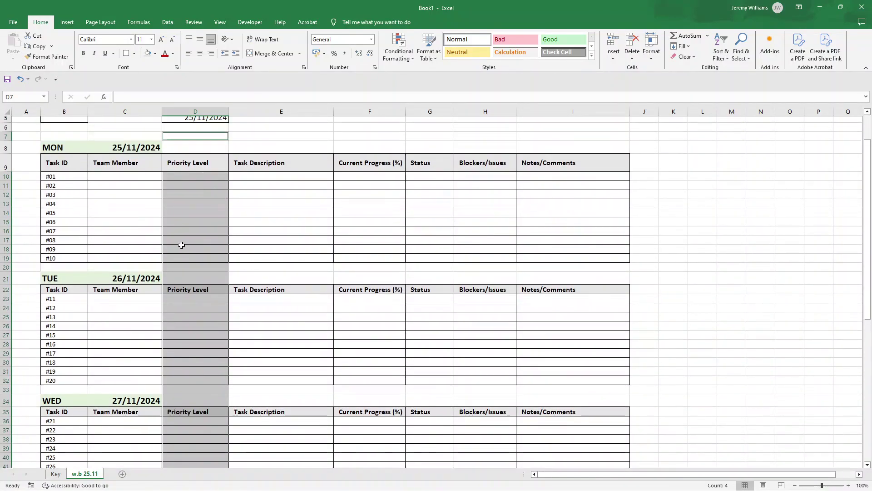
ctrl+click(181, 331)
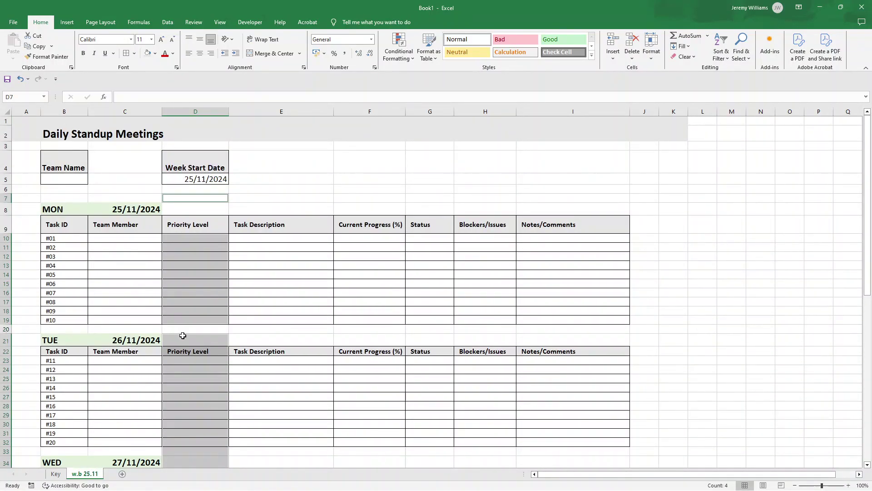
ctrl+click(182, 340)
ctrl+click(191, 351)
scroll(196, 318, down, 4)
click(186, 285)
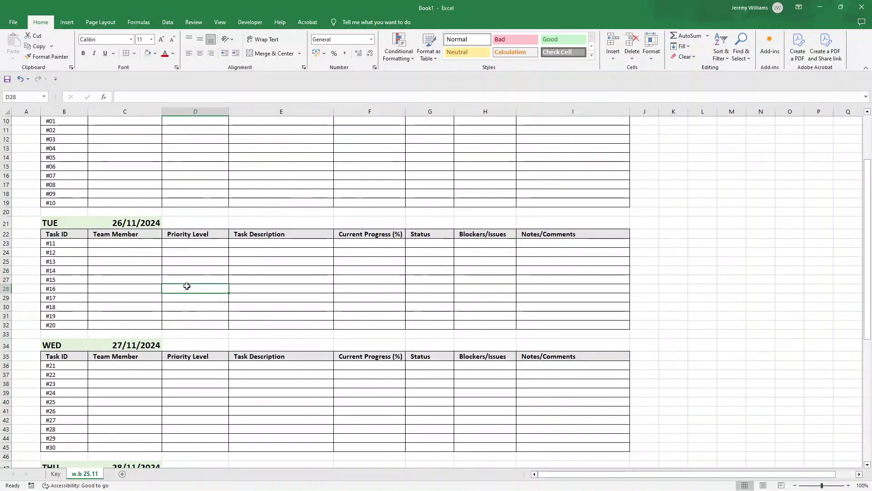
scroll(185, 278, up, 4)
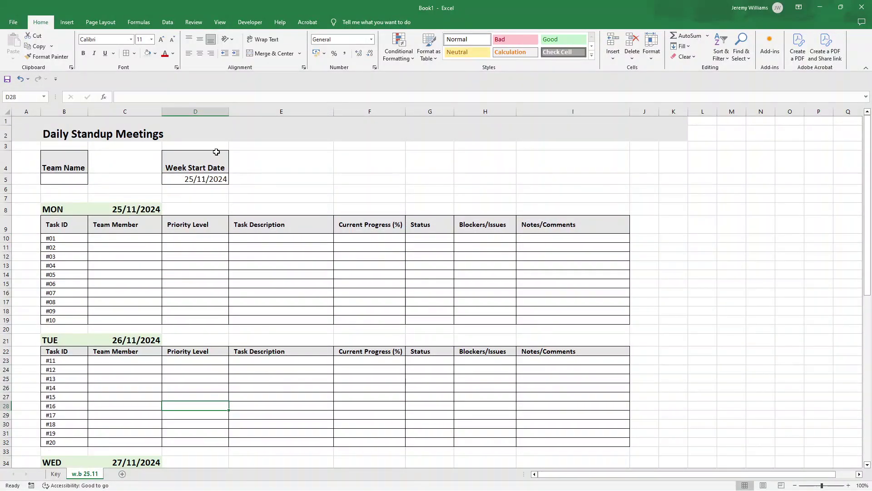
click(197, 112)
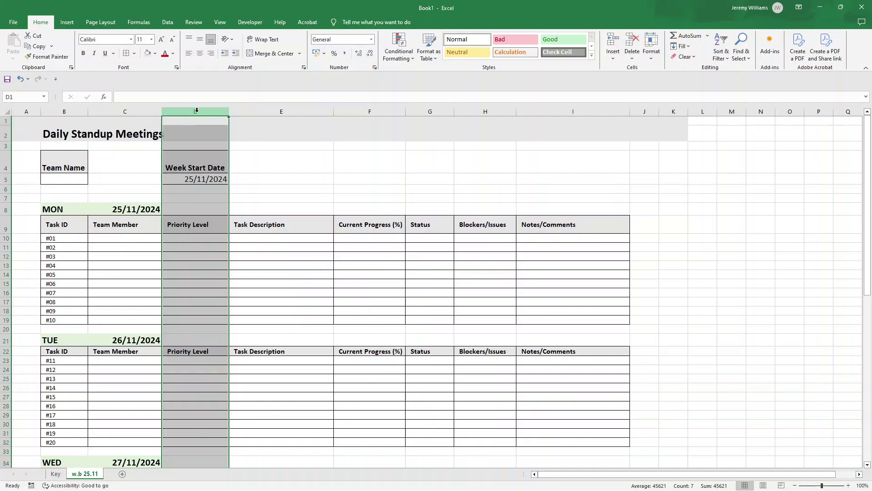
Add List data validation to column D with source =Key!$B$5:$B$7 (Low, Medium, High).
click(165, 23)
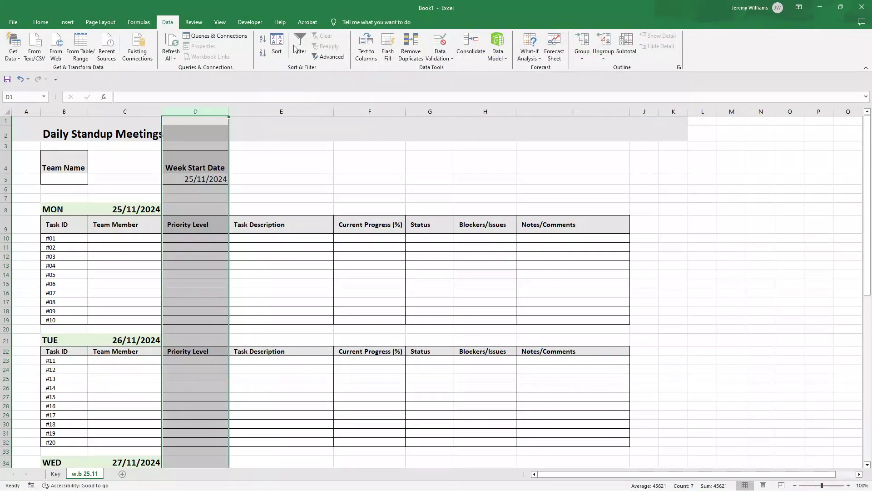
click(443, 58)
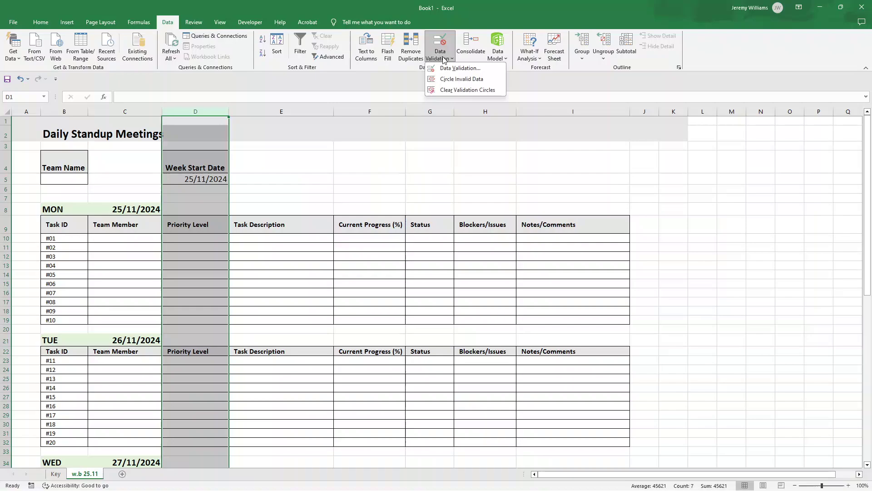
click(458, 67)
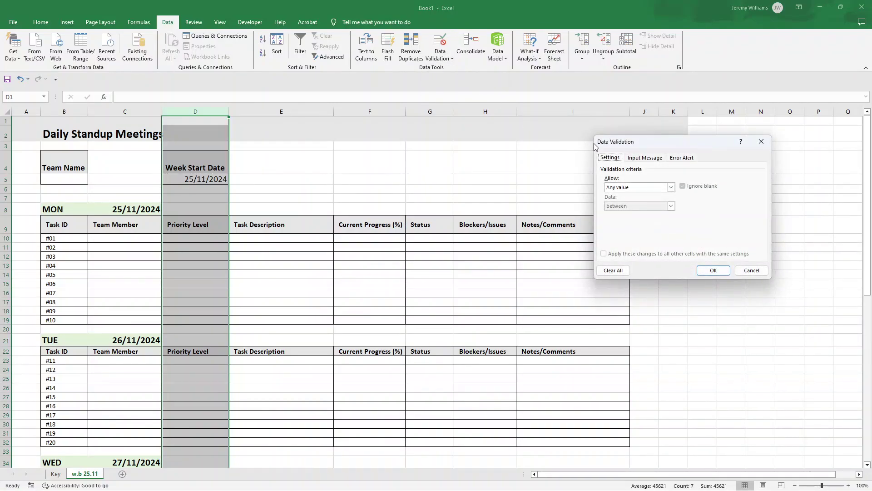
click(638, 188)
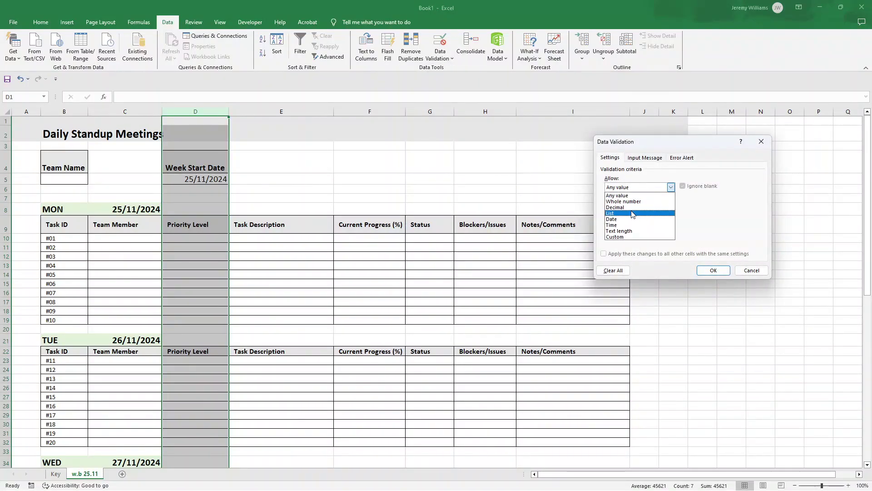
click(633, 214)
click(644, 223)
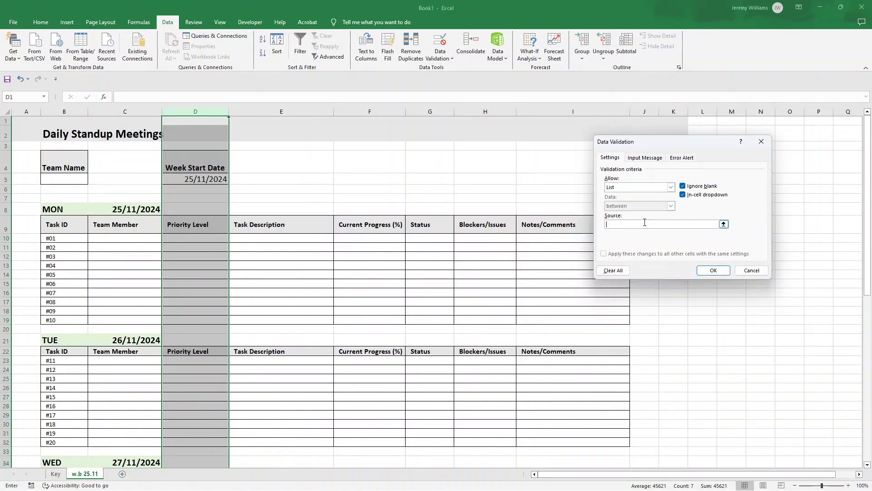
click(56, 473)
drag(56, 167, 59, 182)
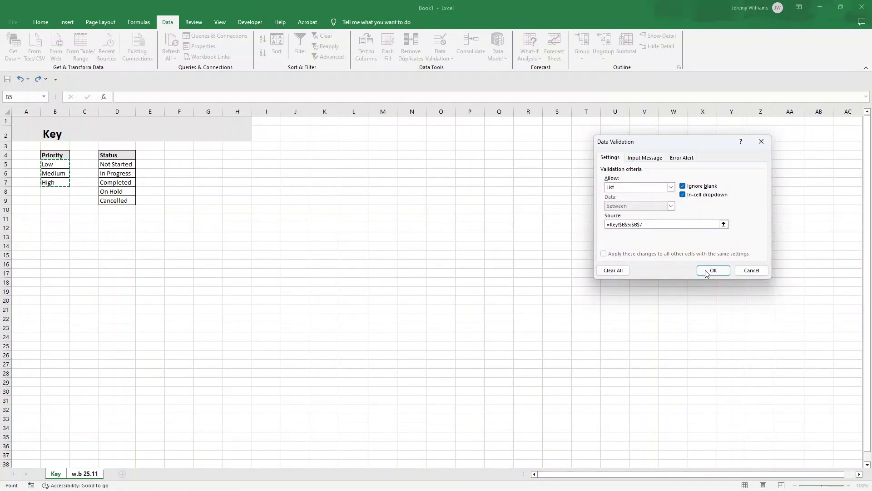
click(721, 274)
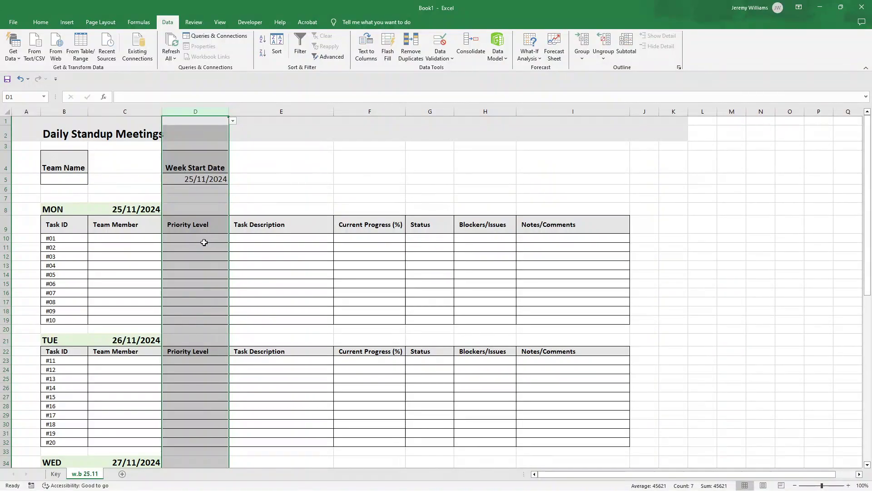
Try the Priority dropdowns in D10–D12 and D2–D3, then dismiss the choices without picking one.
click(204, 239)
click(232, 239)
click(217, 247)
click(233, 247)
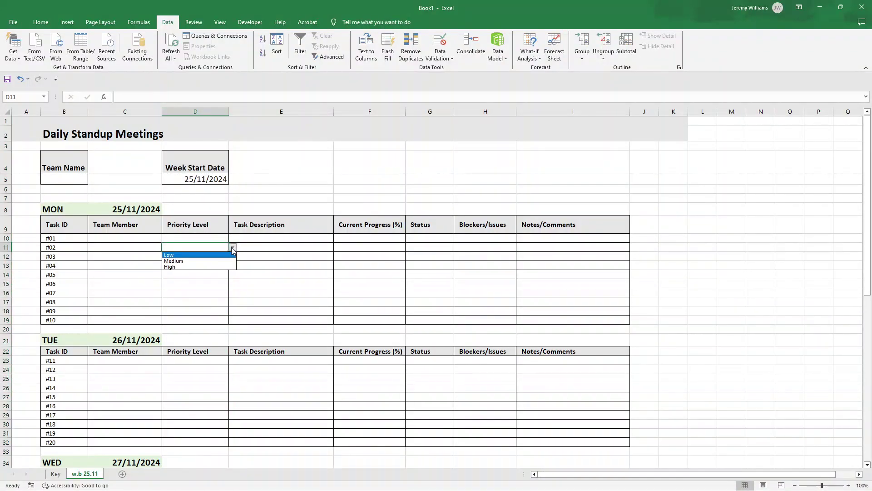
click(227, 258)
click(233, 256)
click(232, 256)
click(233, 256)
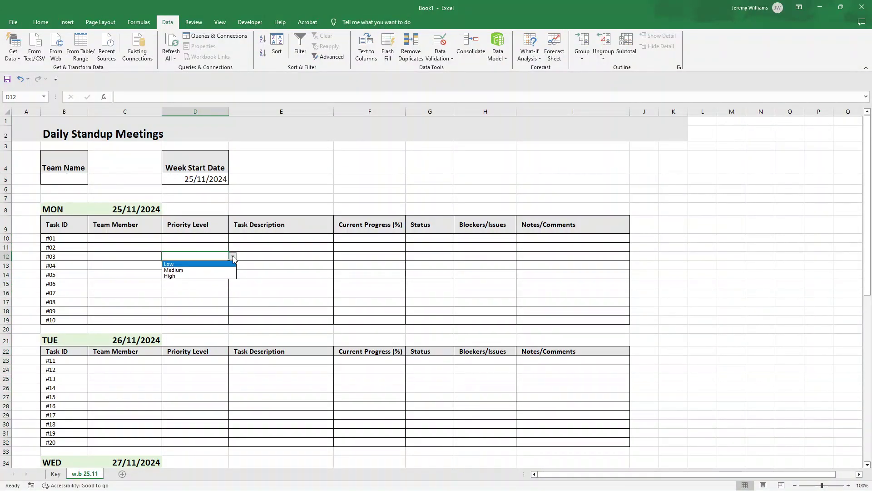
click(233, 256)
click(204, 131)
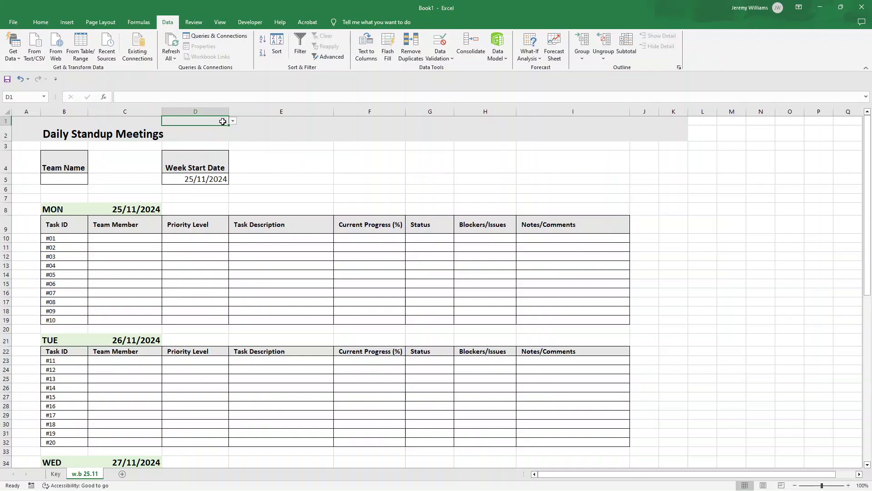
click(233, 136)
click(225, 132)
click(232, 136)
click(210, 145)
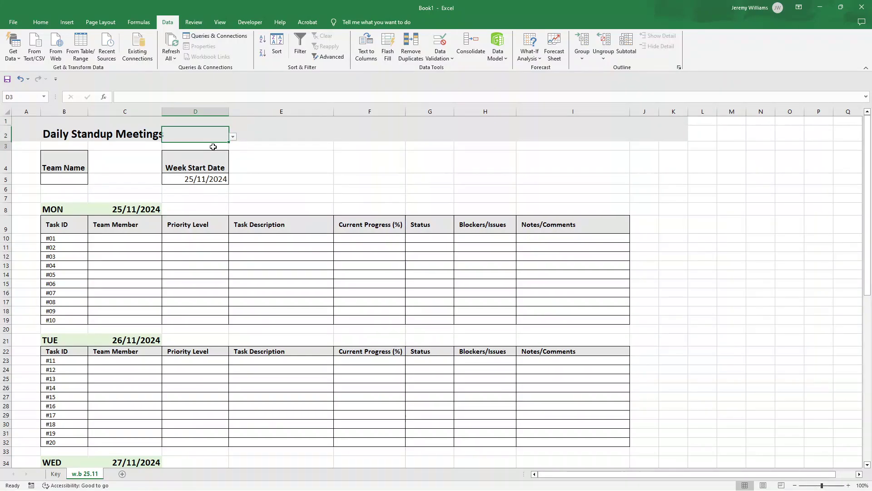
click(232, 146)
key(Escape)
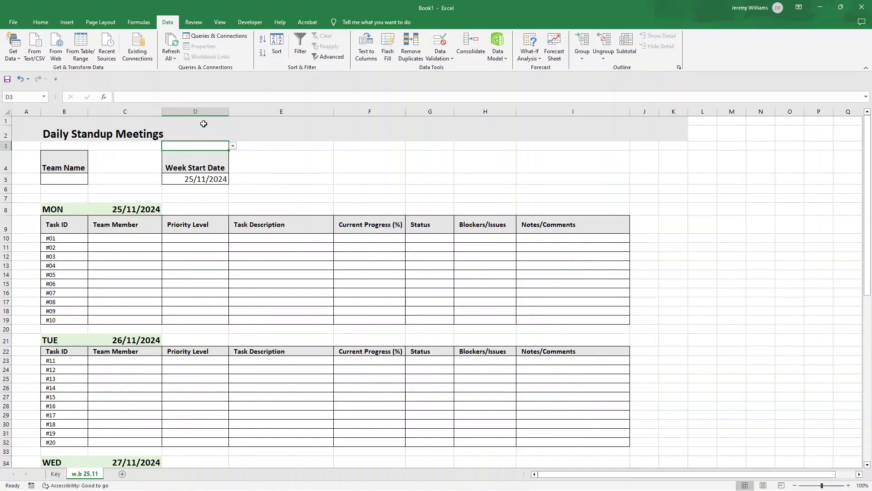
Set D1:D9 validation back to Any value and confirm D10 keeps its dropdown.
drag(203, 120, 206, 158)
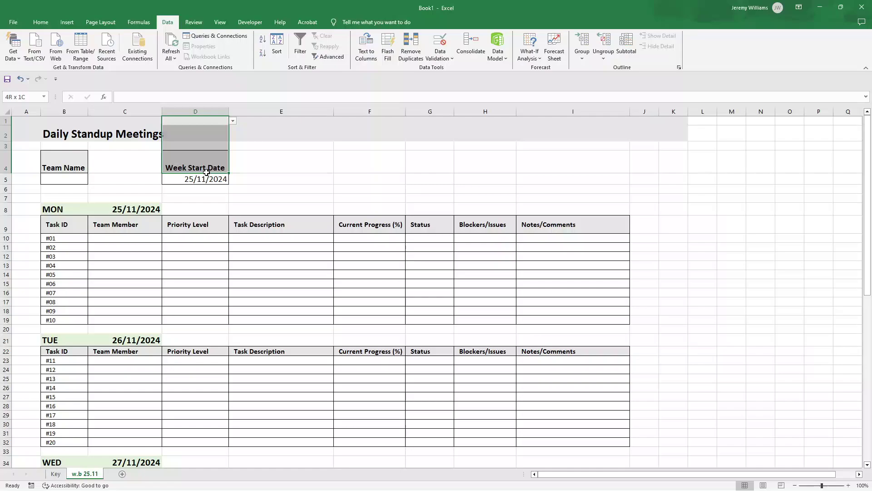
drag(207, 172, 208, 224)
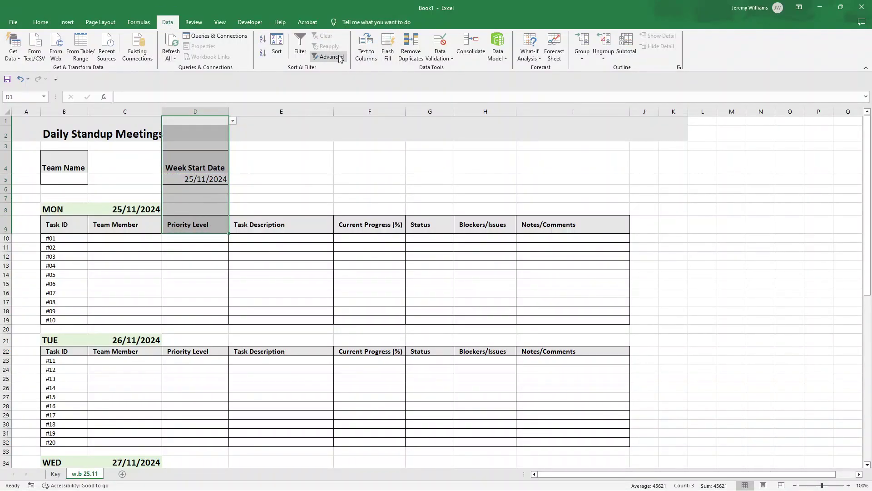
click(440, 55)
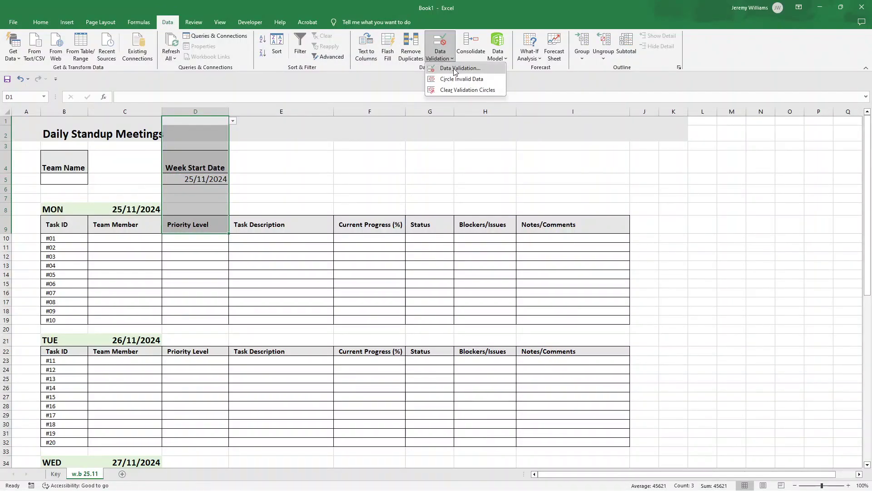
click(454, 68)
click(658, 188)
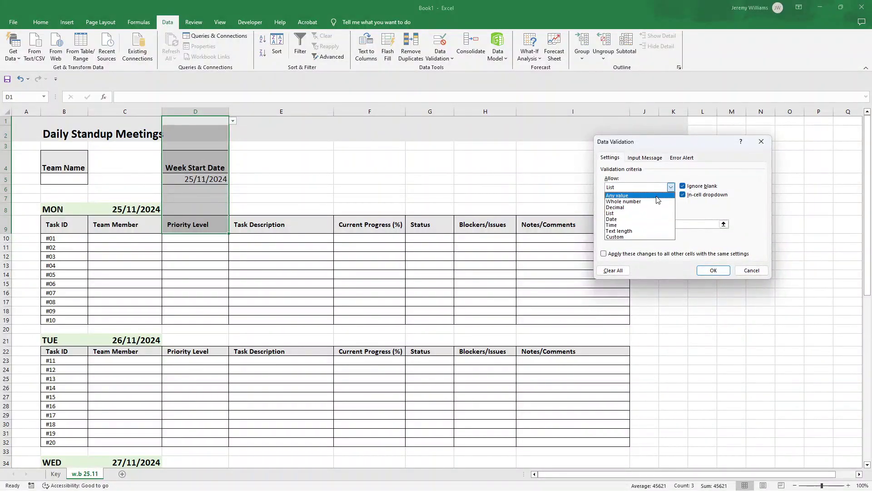
click(659, 195)
click(714, 270)
click(206, 133)
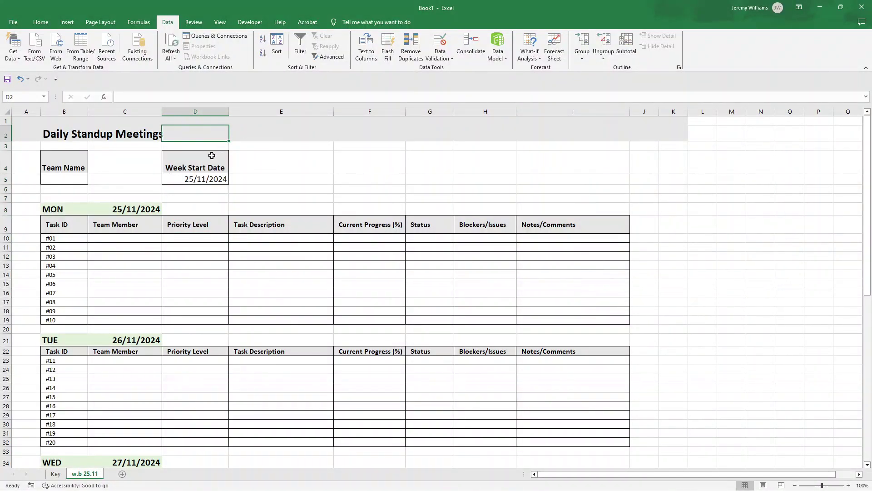
key(Down)
key(Down)
key(Down)
key(Down)
key(Down)
key(Down)
key(Down)
key(Down)
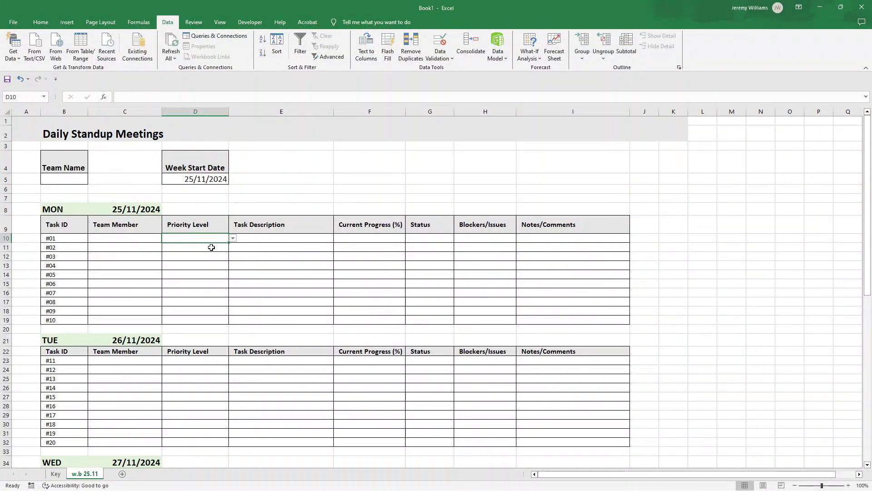
key(Down)
key(Down)
key(Down)
key(Down)
key(Down)
key(Down)
key(Down)
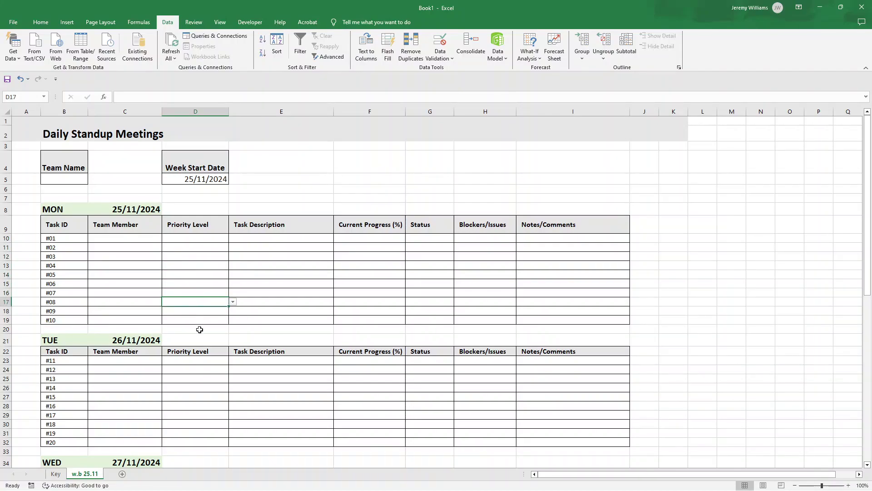
Multi-select D20:D22, D33:D35, D46:D48 and D59:D61 above the Tuesday–Friday tables.
click(200, 327)
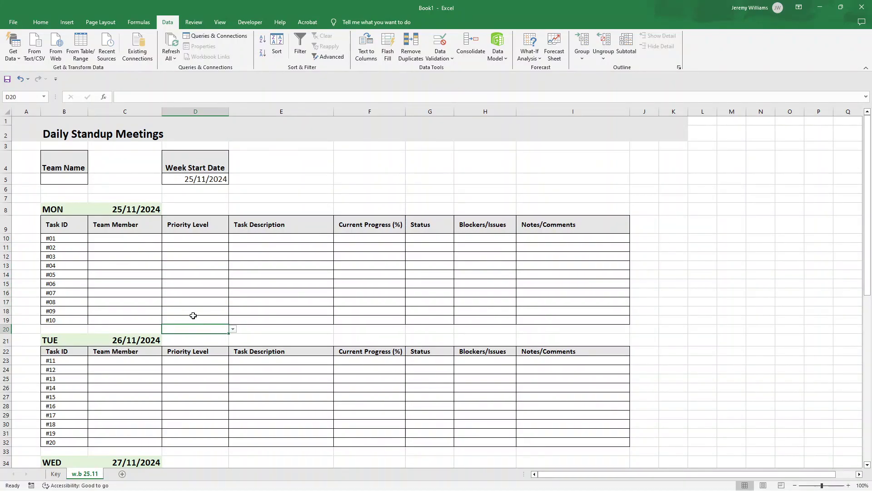
scroll(193, 309, down, 3)
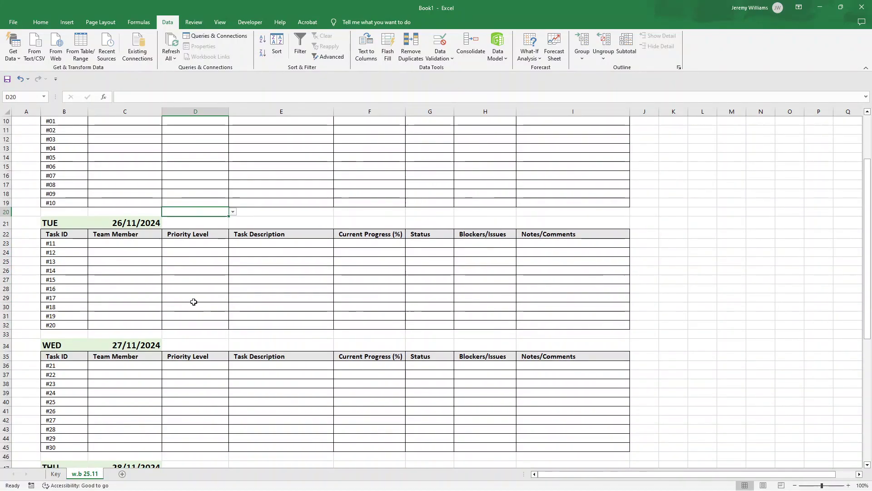
click(197, 220)
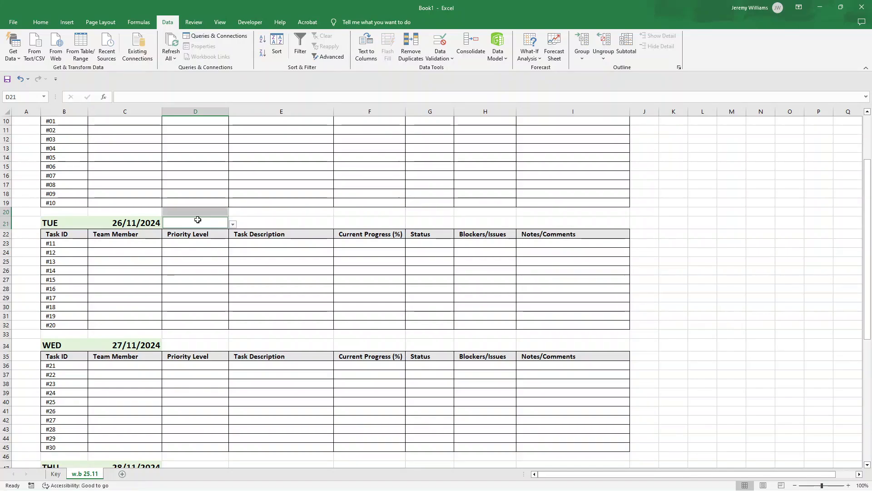
ctrl+click(201, 234)
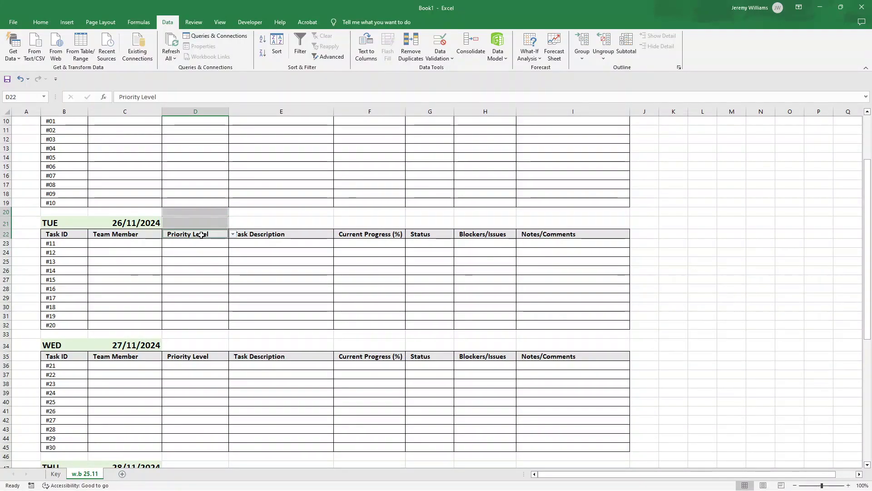
ctrl+click(195, 334)
ctrl+click(196, 345)
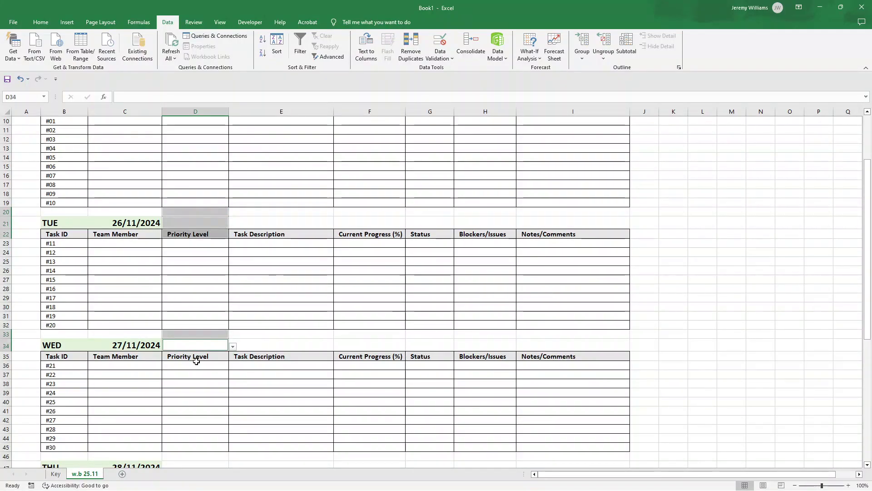
ctrl+click(196, 365)
ctrl+click(198, 356)
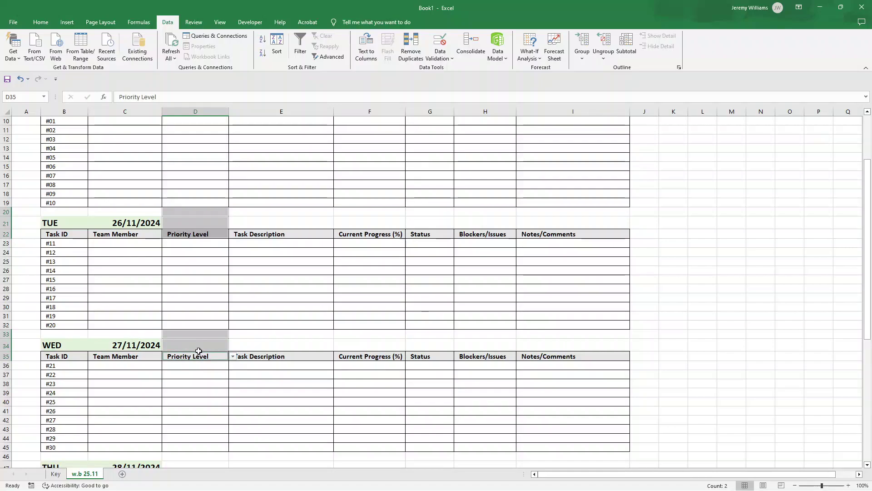
scroll(197, 279, down, 4)
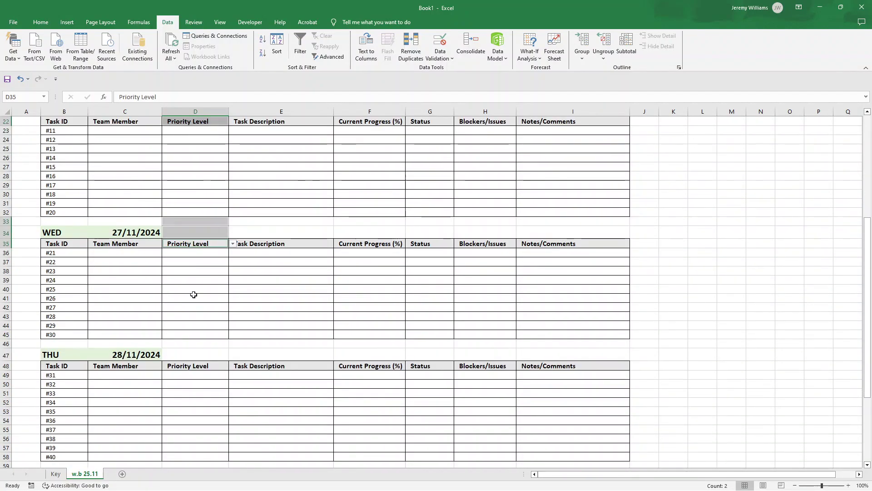
ctrl+click(186, 344)
ctrl+click(187, 354)
ctrl+click(189, 365)
scroll(202, 332, down, 3)
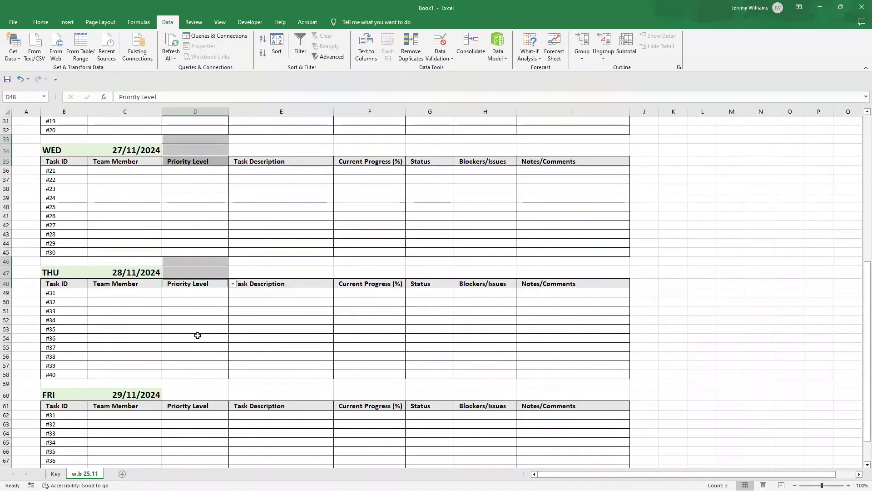
ctrl+click(186, 384)
ctrl+click(188, 394)
ctrl+click(188, 405)
scroll(196, 357, down, 3)
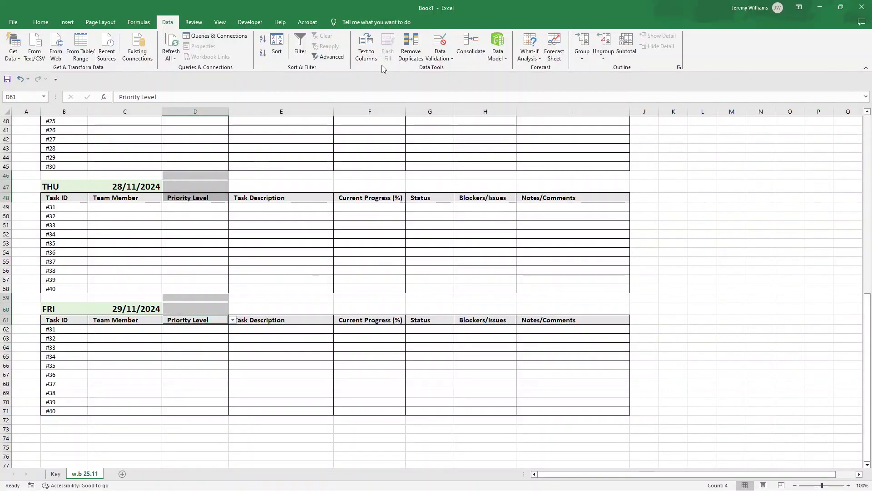
Change the selected cells' data validation to Any value.
click(440, 54)
click(447, 73)
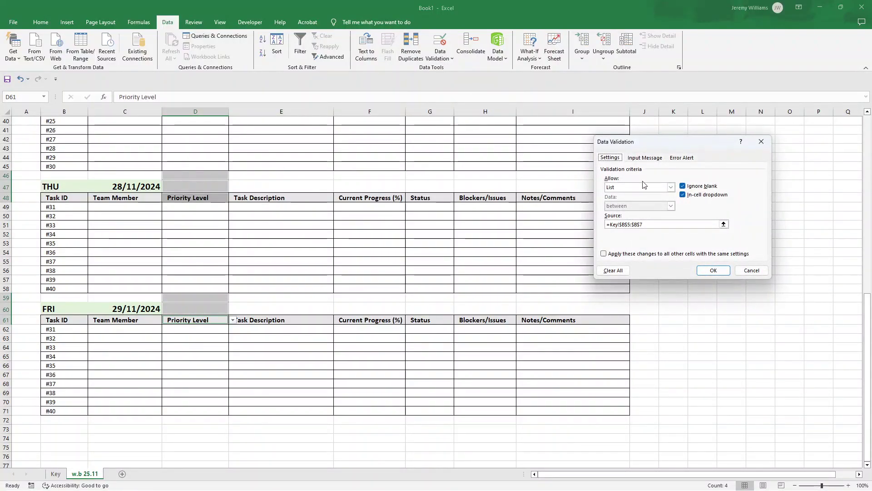
click(644, 185)
click(663, 195)
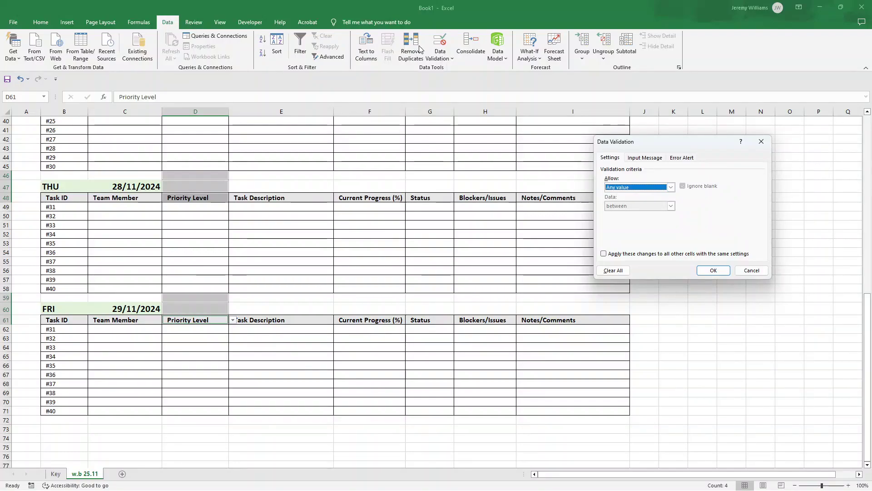
click(713, 270)
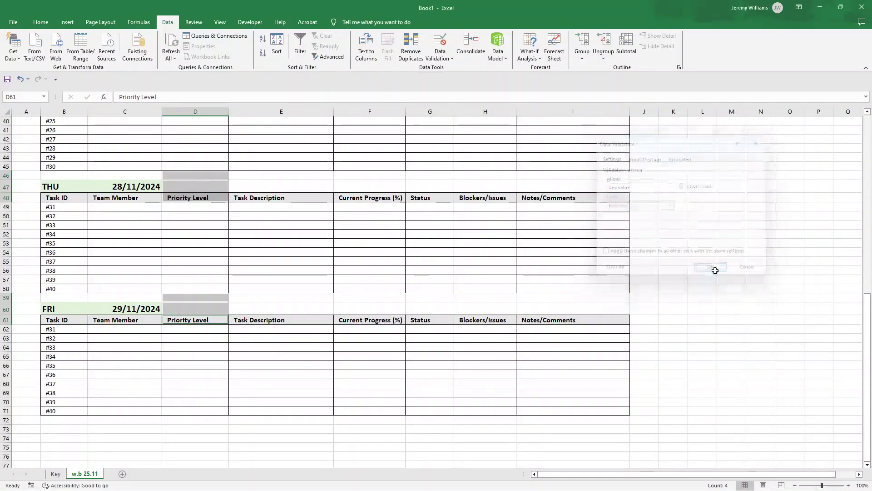
Spot-check that D60 and the Friday header lack dropdowns while Thursday and Friday task cells keep them.
click(208, 309)
click(206, 320)
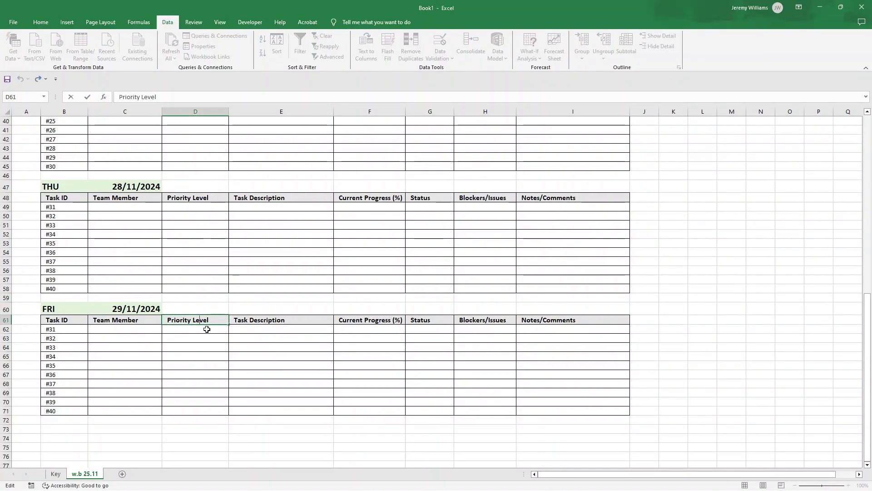
click(225, 329)
click(214, 356)
click(200, 392)
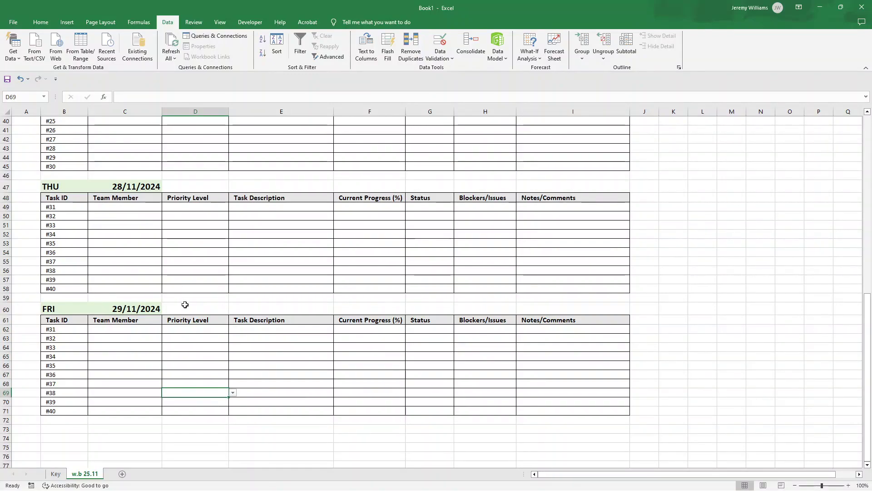
click(186, 298)
click(192, 223)
click(195, 279)
scroll(205, 218, up, 9)
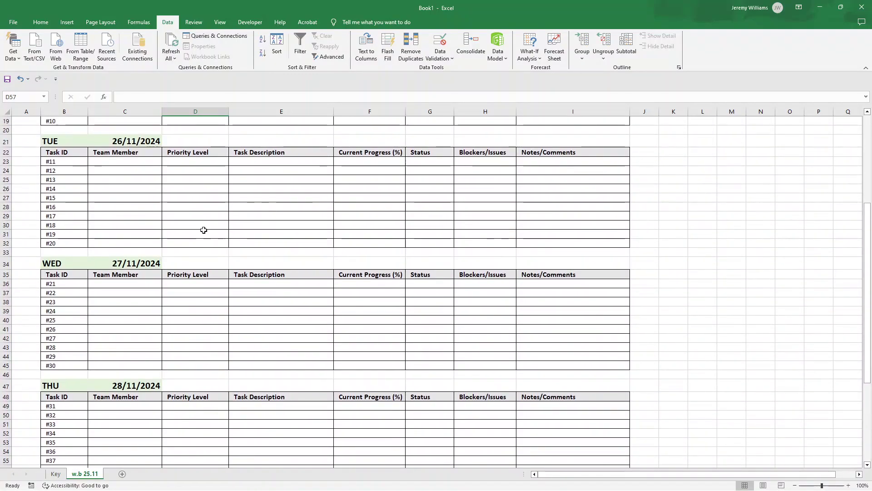
scroll(205, 217, up, 4)
Make row 22 taller, about 31.5 points.
scroll(203, 221, down, 2)
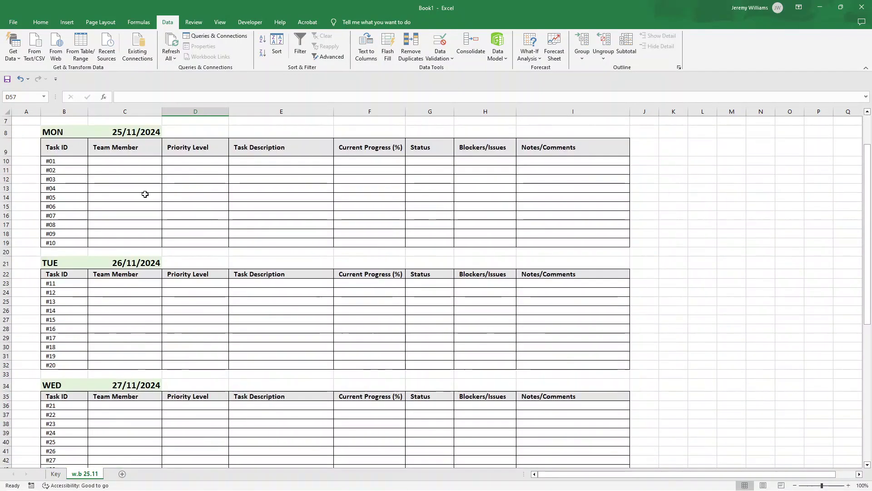
click(8, 149)
click(10, 156)
click(5, 274)
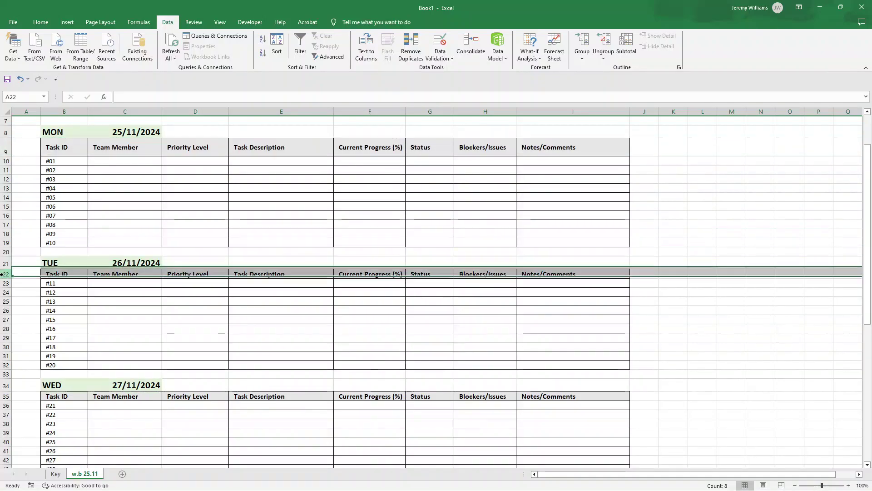
drag(5, 279, 7, 287)
Select header rows 9, 22, 35, 48 and 61 together.
scroll(45, 225, up, 2)
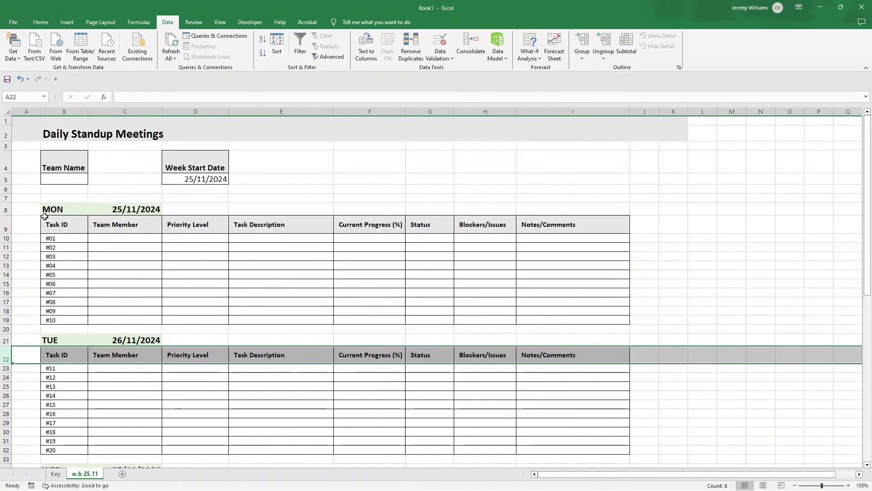
click(54, 223)
click(7, 222)
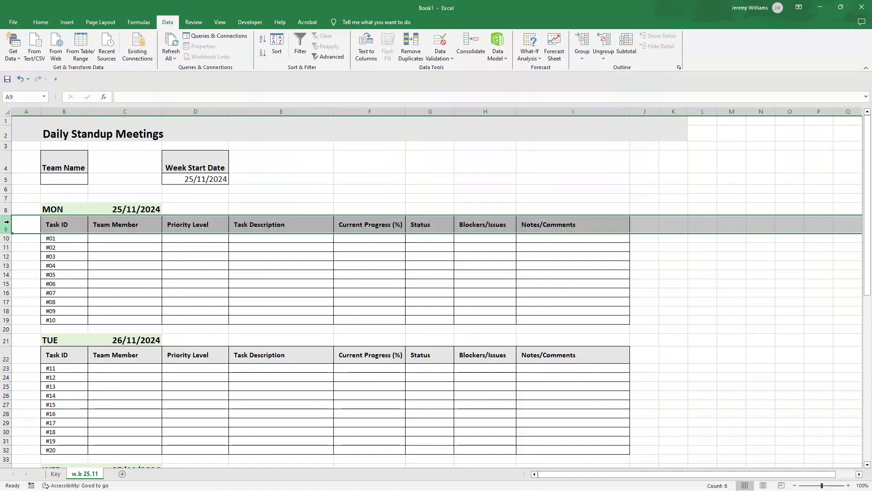
ctrl+click(6, 355)
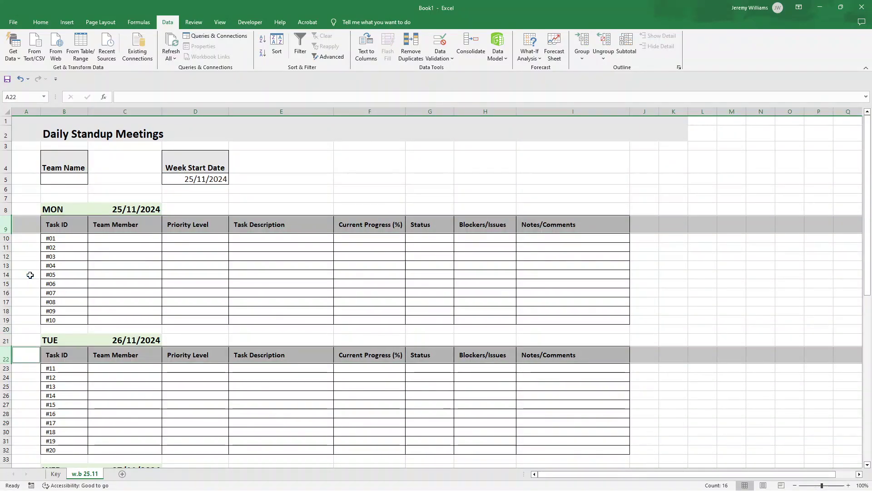
ctrl+scroll(30, 275, down, 3)
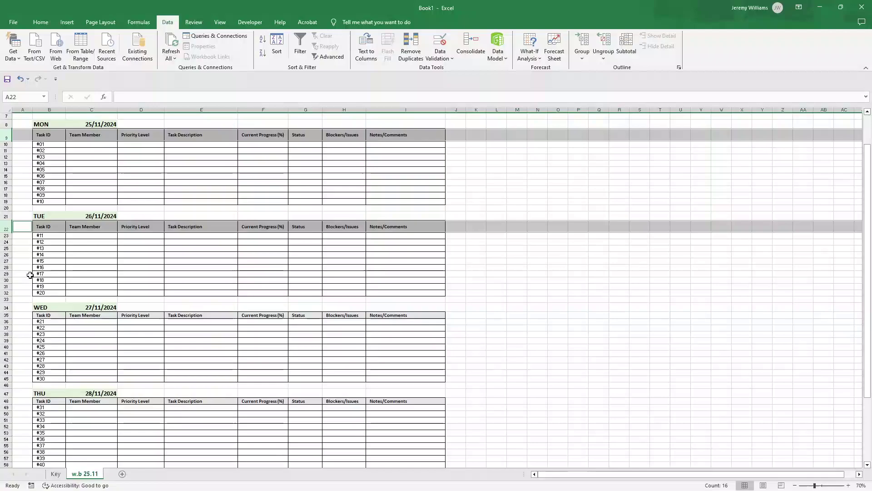
ctrl+click(5, 315)
scroll(34, 279, down, 2)
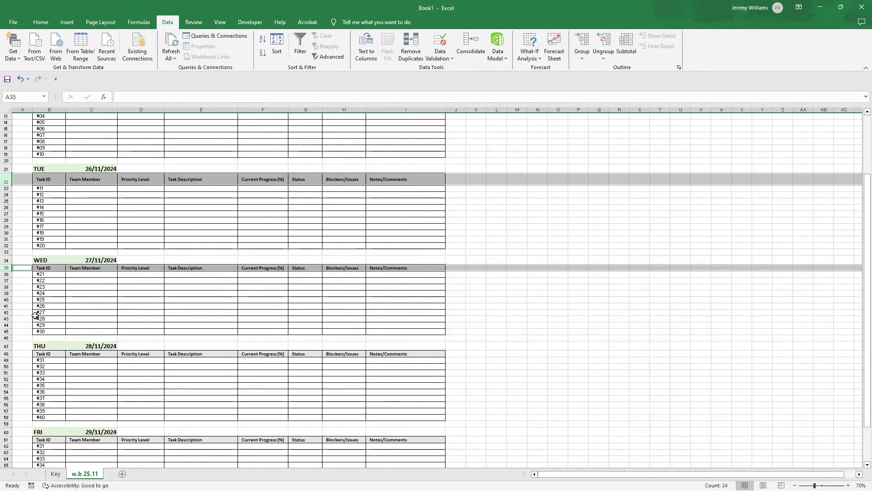
ctrl+click(6, 353)
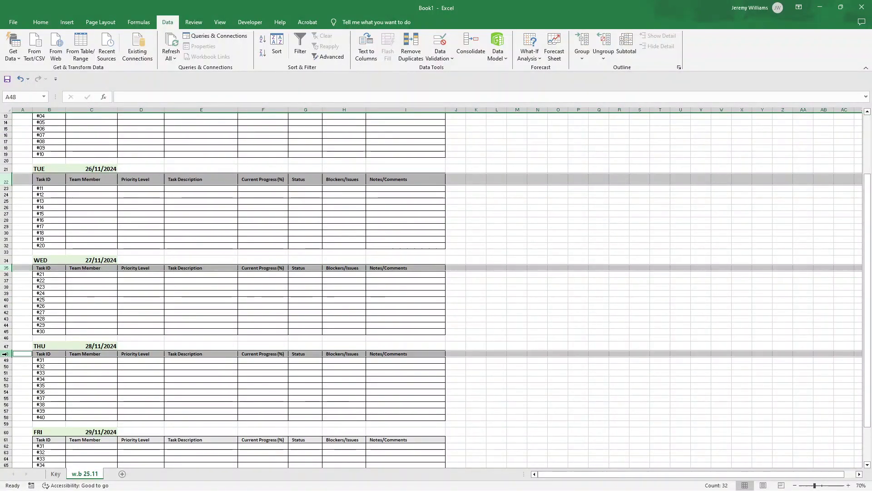
scroll(18, 298, down, 3)
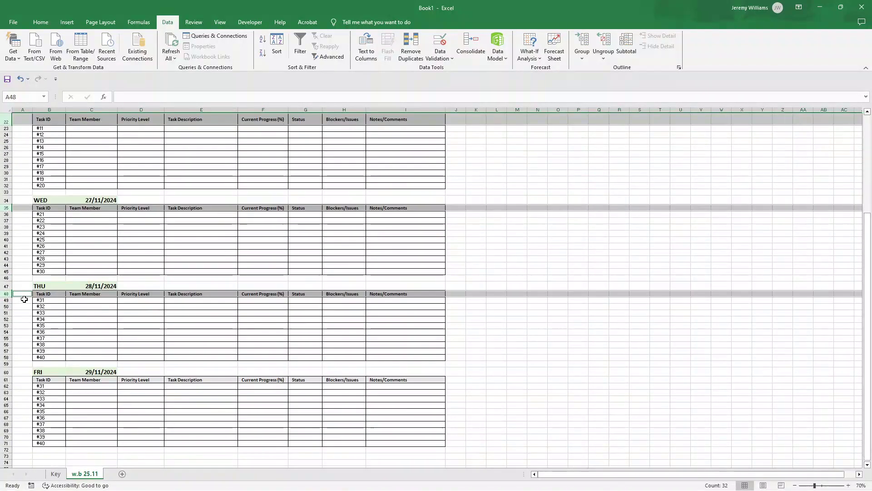
ctrl+click(5, 380)
scroll(6, 380, down, 1)
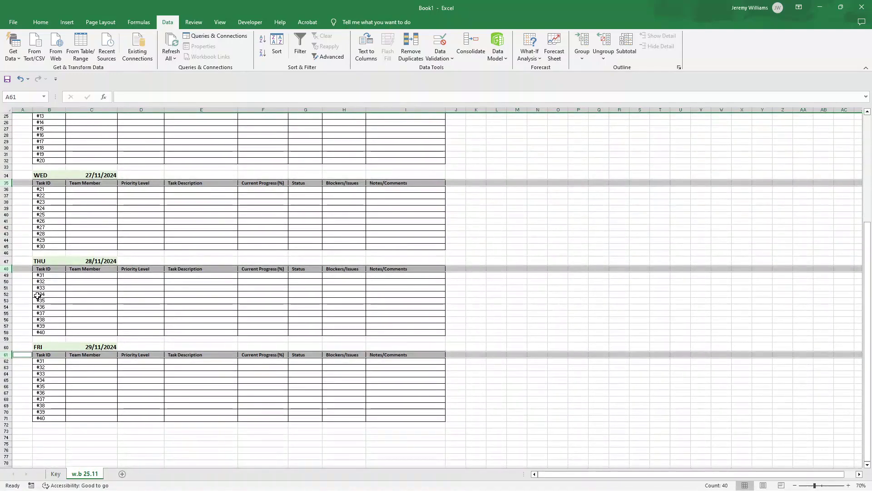
ctrl+scroll(37, 295, up, 2)
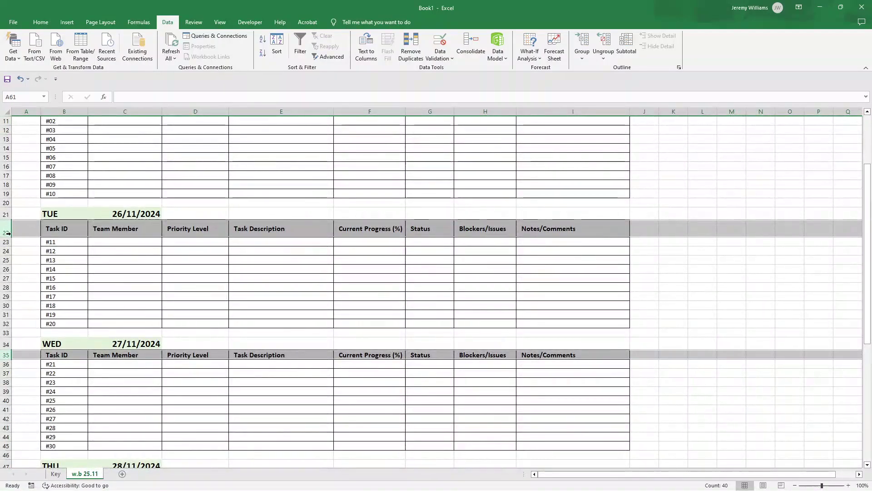
Resize the selected header rows to 28.50 and scroll to review.
drag(10, 237, 11, 239)
scroll(104, 278, down, 3)
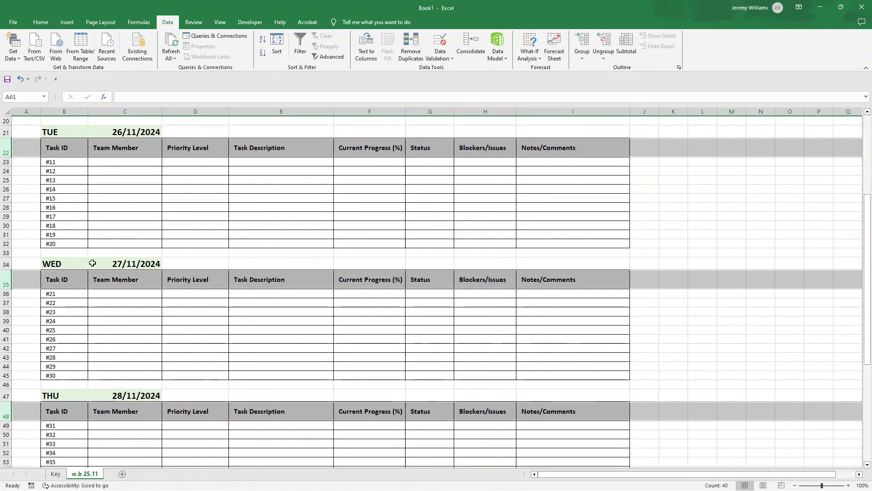
scroll(136, 288, down, 3)
scroll(138, 289, up, 9)
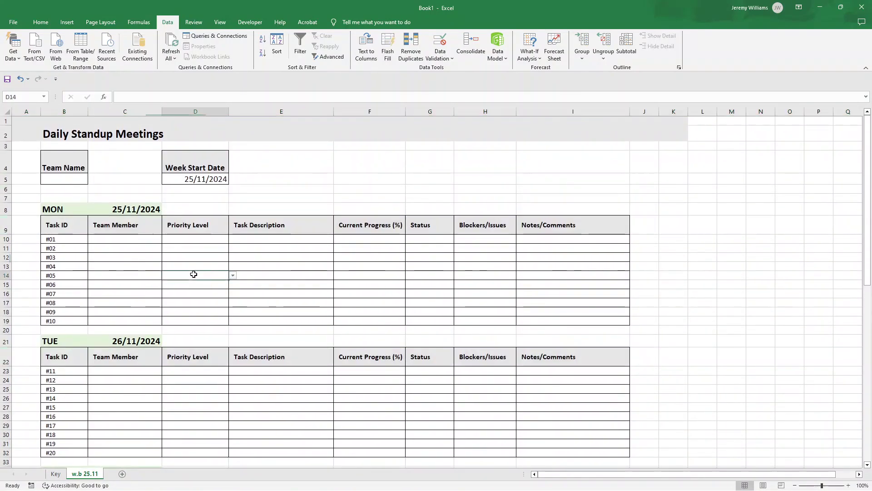
Clear the header-row selection and widen Status column G.
click(193, 276)
click(381, 167)
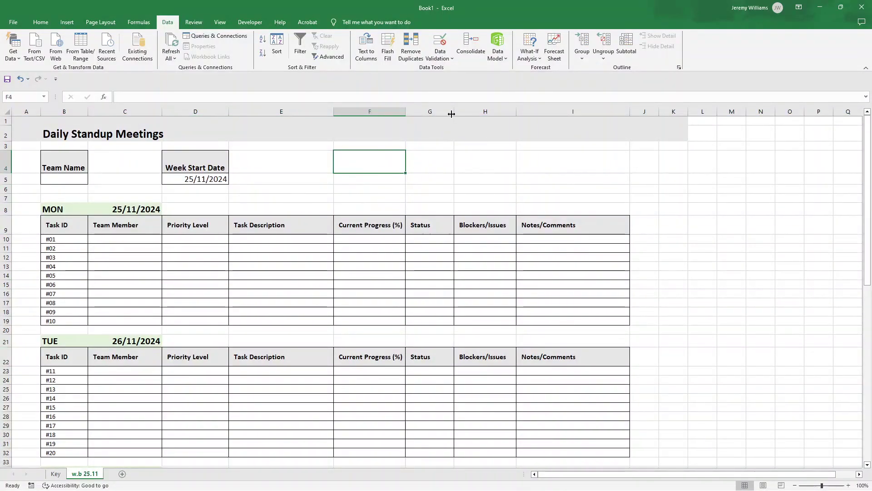
drag(452, 114, 479, 114)
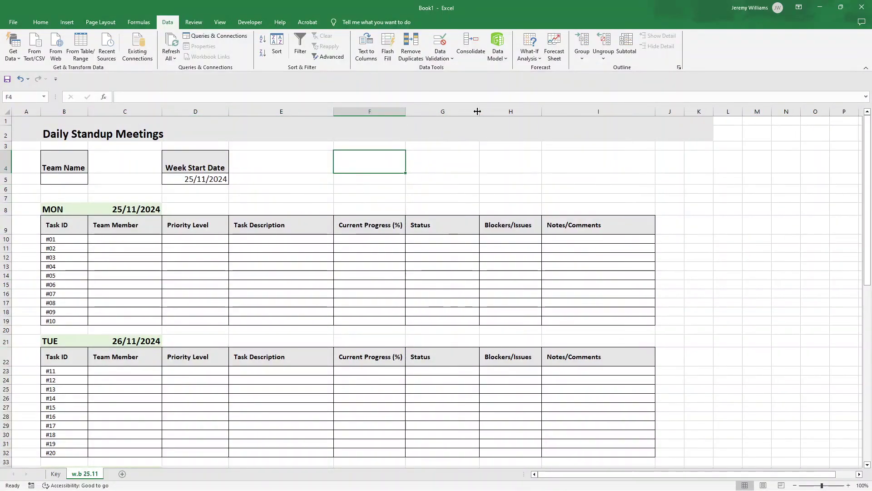
Give column G a List validation sourced from Key!$D$5:$D$9.
click(451, 108)
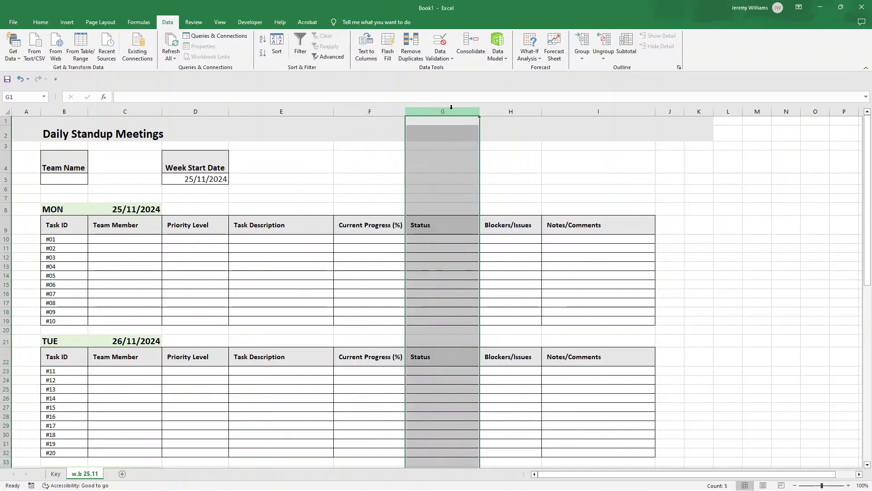
click(440, 57)
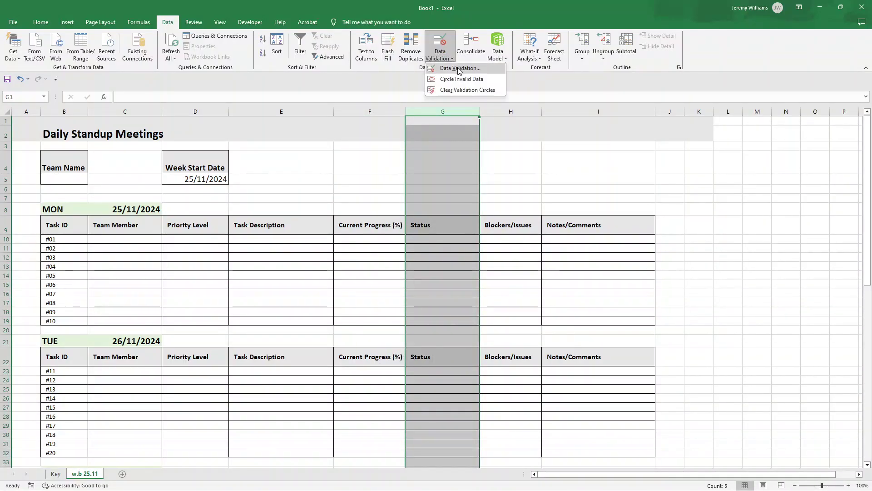
click(458, 69)
click(627, 187)
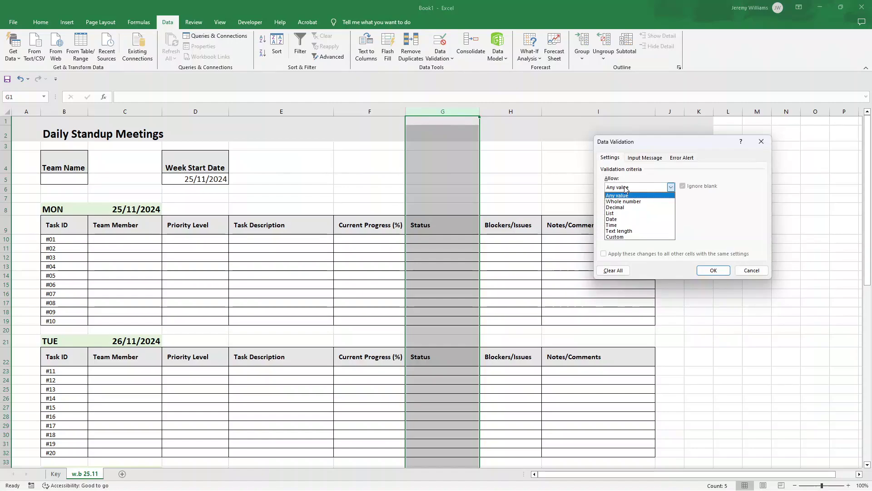
click(627, 213)
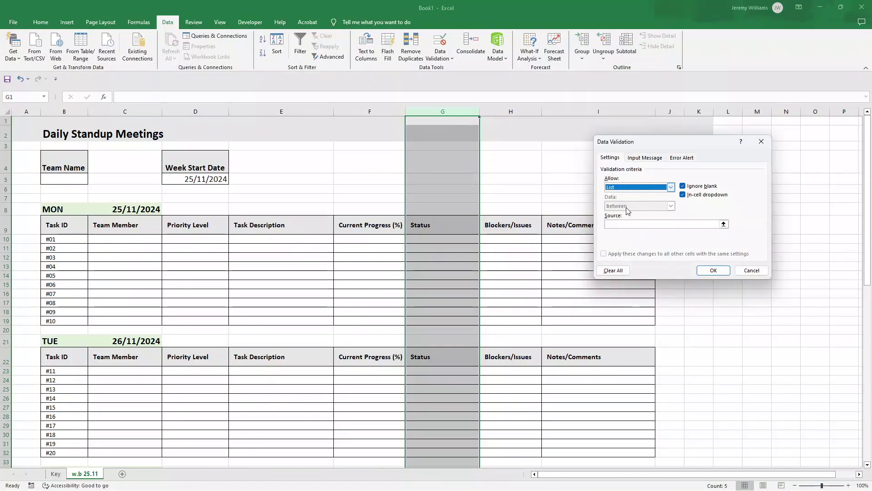
click(627, 223)
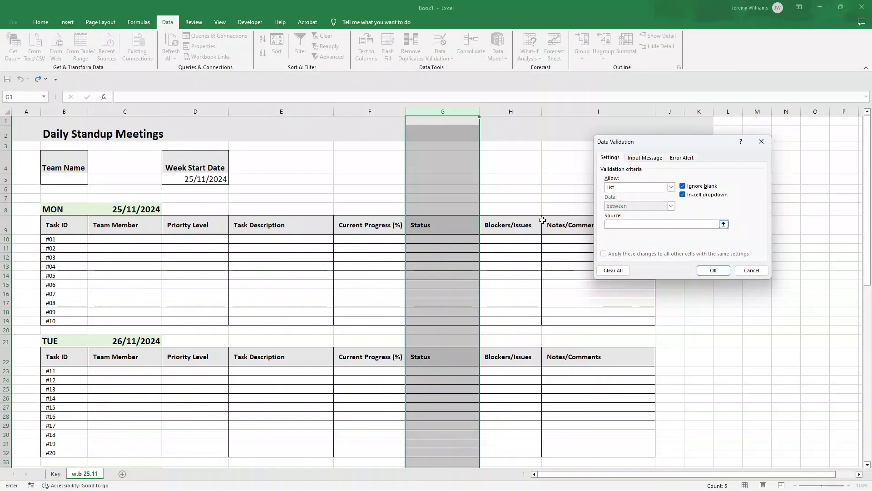
click(61, 475)
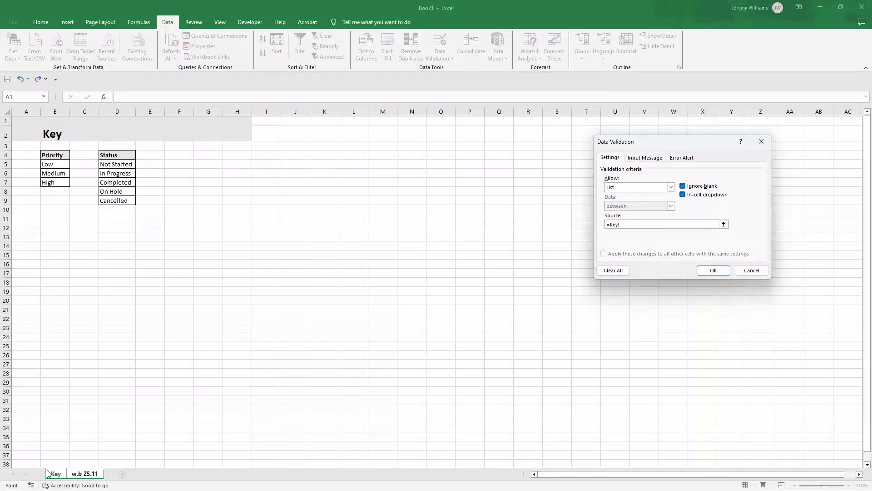
drag(111, 166, 116, 201)
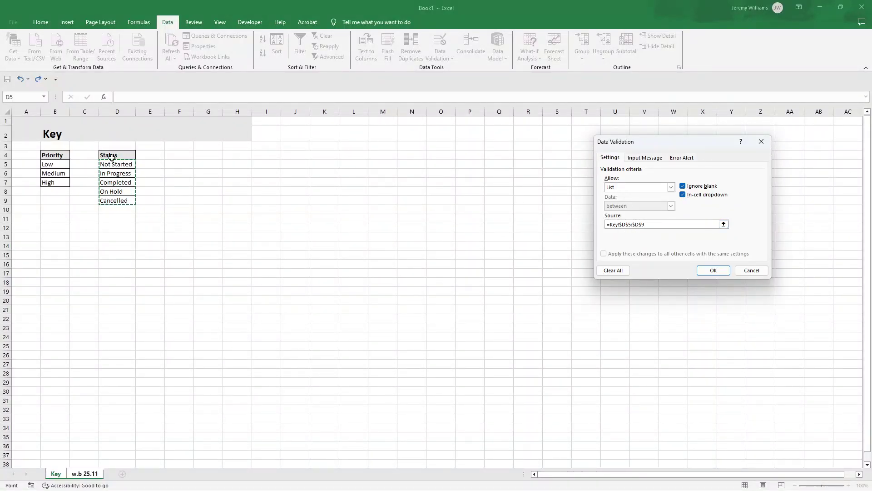
click(713, 270)
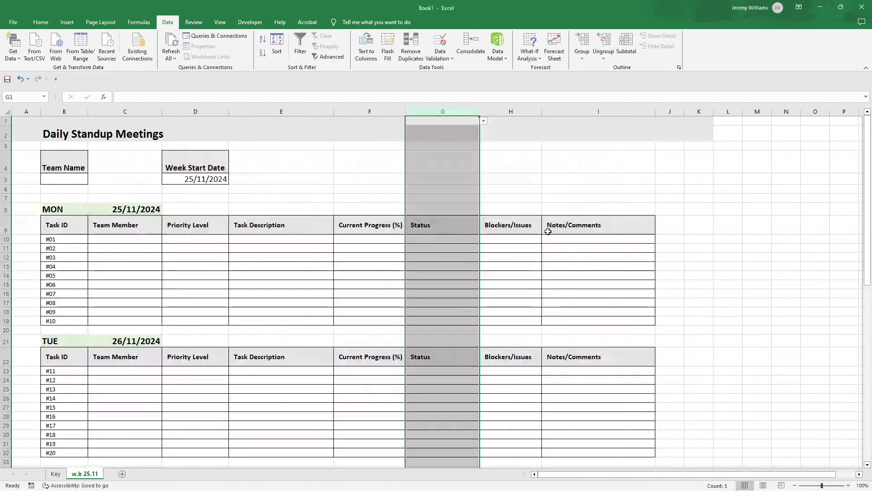
Open and close the Status choices in G10 and G11 to test them.
click(453, 255)
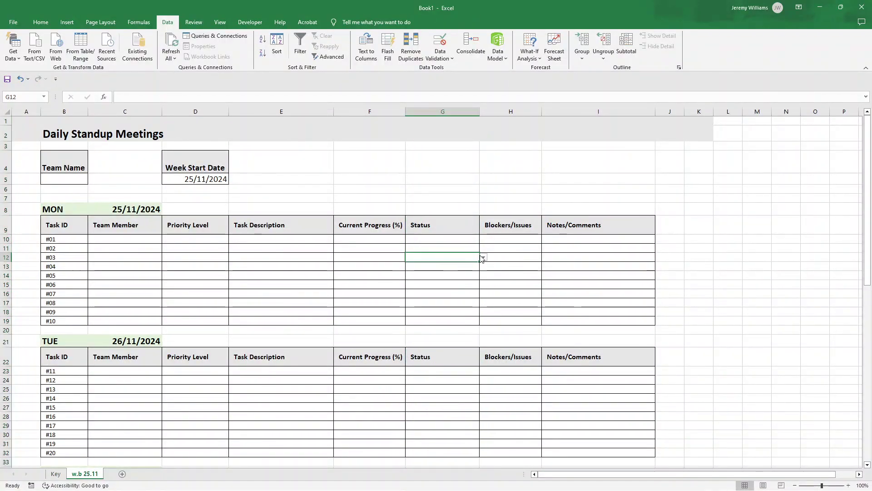
click(483, 257)
click(472, 248)
click(483, 248)
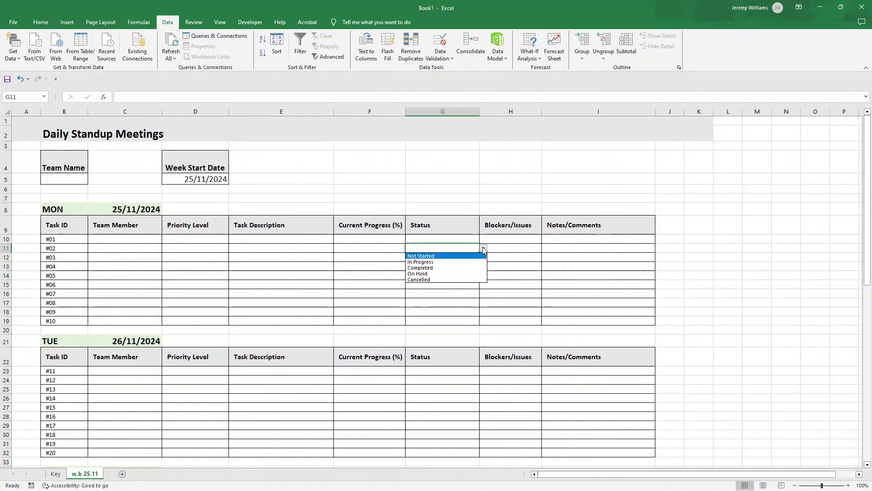
click(483, 249)
click(471, 240)
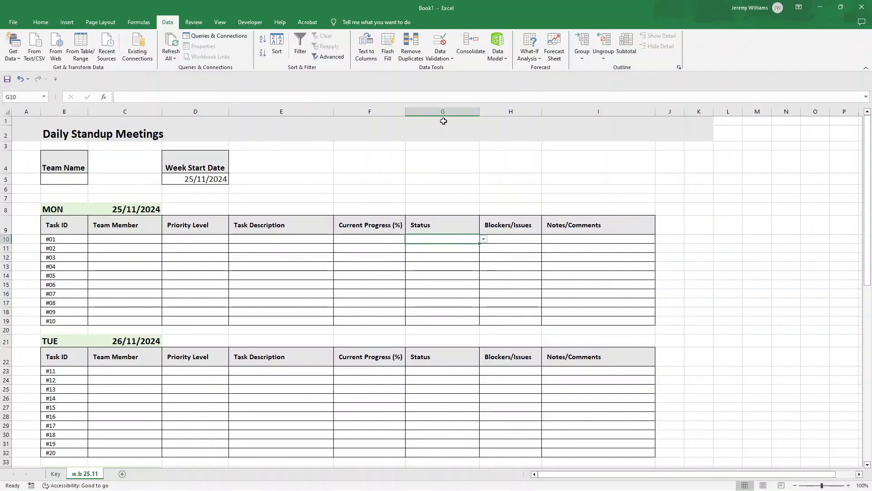
Select G1:G9, G20:G22 and G33:G35 above the daily Status entries.
drag(443, 121, 450, 225)
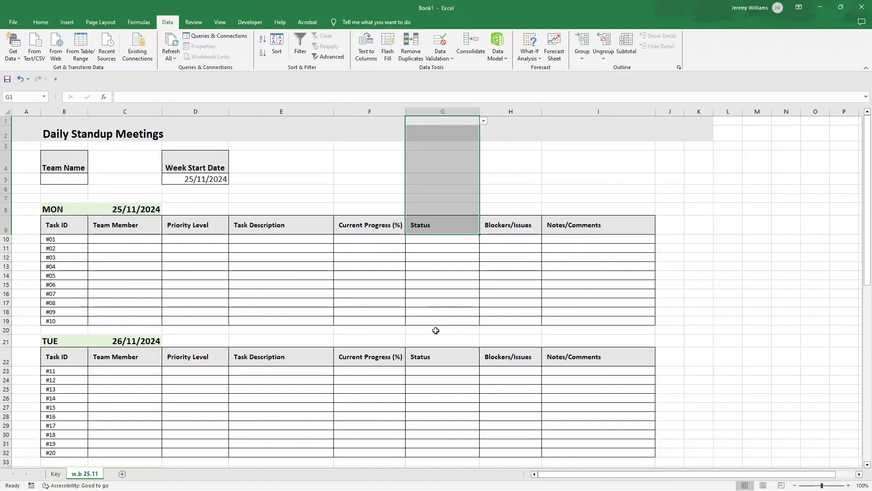
drag(435, 330, 439, 359)
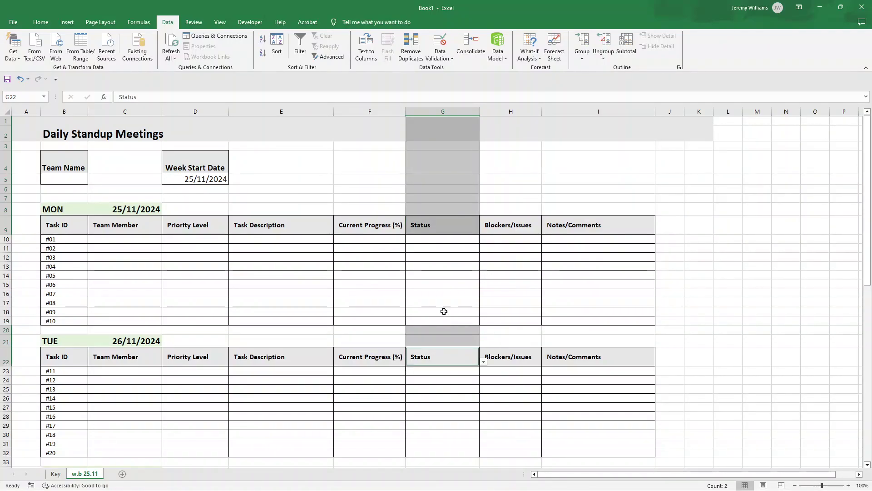
scroll(444, 309, down, 2)
scroll(437, 320, down, 2)
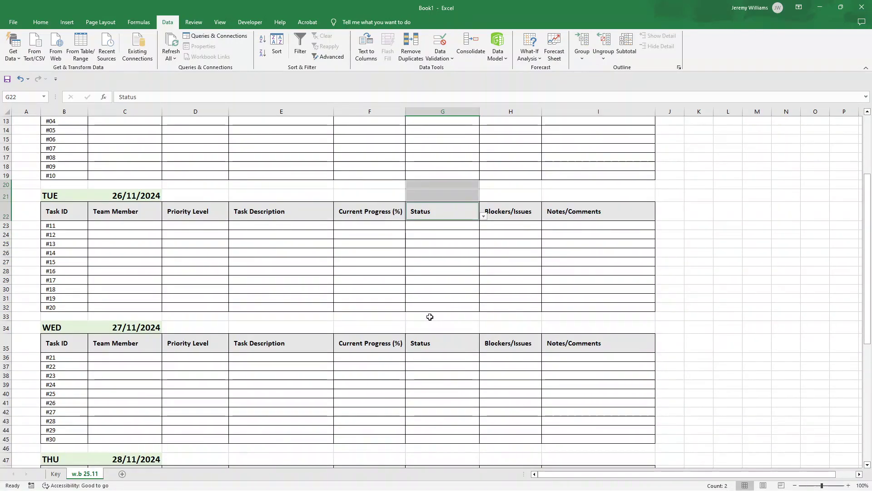
drag(428, 315, 434, 425)
scroll(434, 323, down, 1)
scroll(434, 322, down, 3)
scroll(431, 386, down, 3)
scroll(446, 357, down, 3)
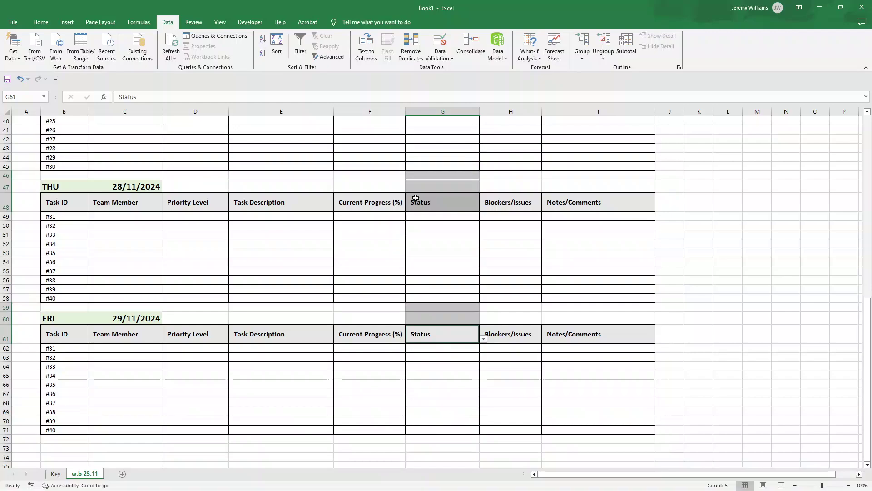
Set the selected cells' data validation to Any value.
click(441, 55)
click(456, 68)
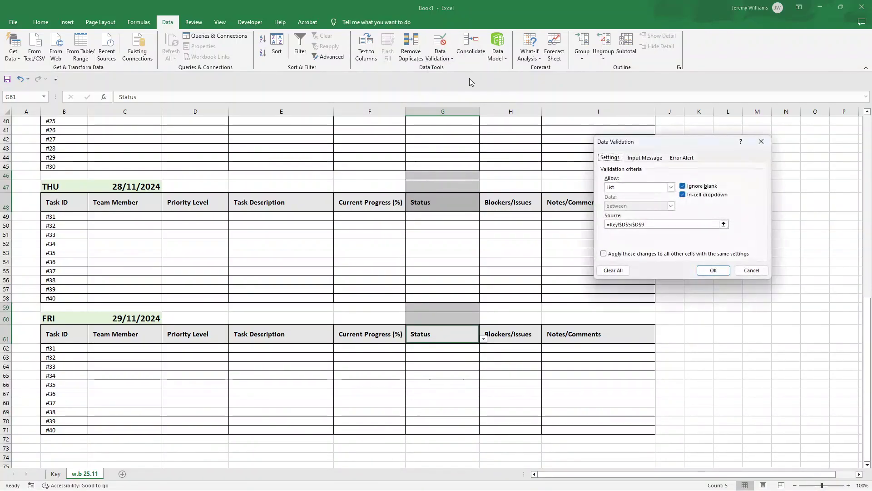
click(669, 187)
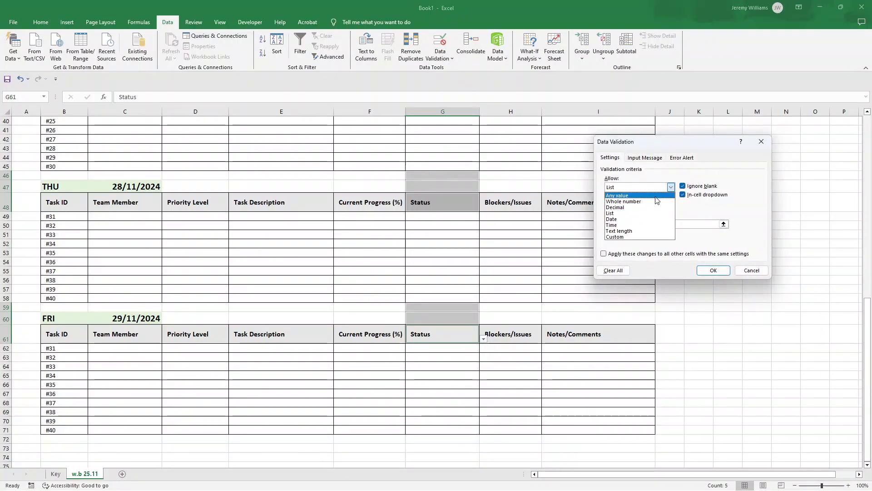
click(620, 197)
click(714, 270)
scroll(528, 257, up, 3)
scroll(528, 257, up, 10)
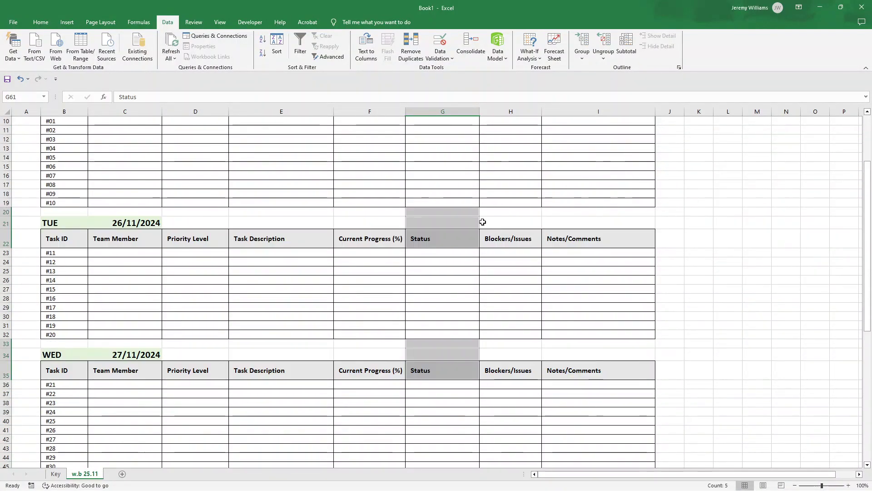
Uncheck View > Gridlines on w.b 25.11 and scroll through the MON–FRI tables.
click(286, 164)
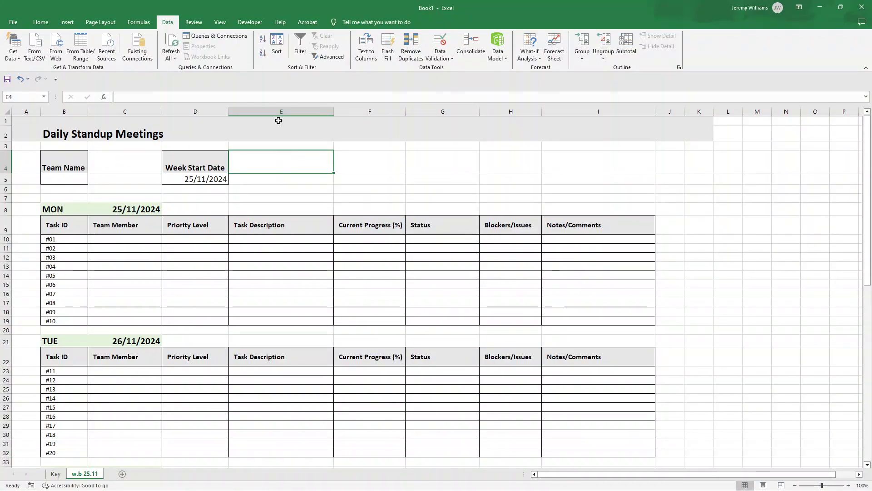
click(220, 22)
click(115, 49)
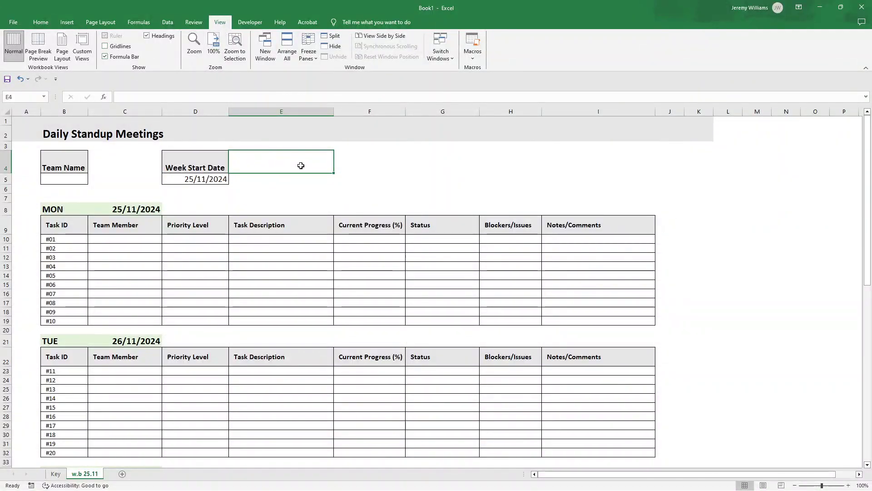
click(366, 170)
scroll(367, 173, down, 2)
scroll(367, 173, down, 9)
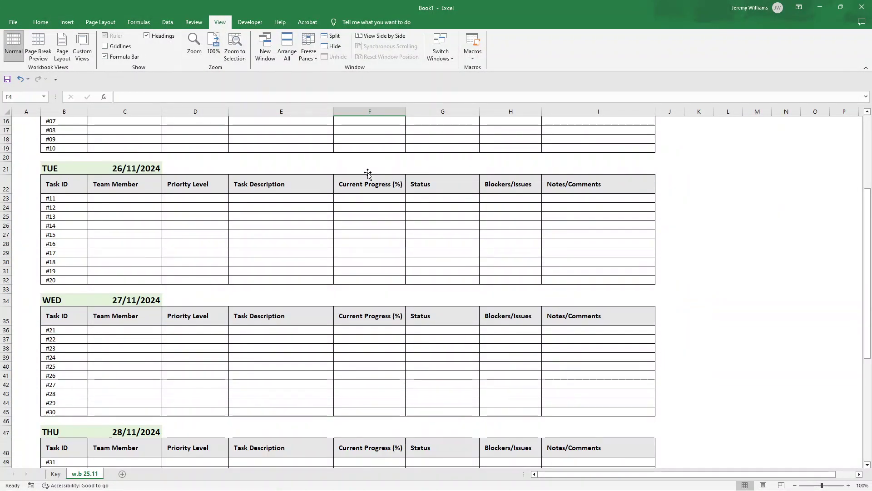
scroll(368, 174, down, 2)
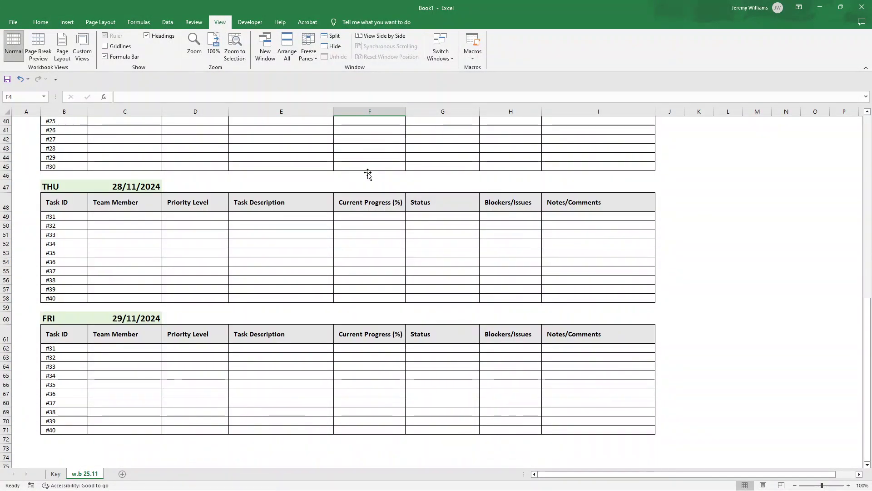
scroll(368, 174, up, 10)
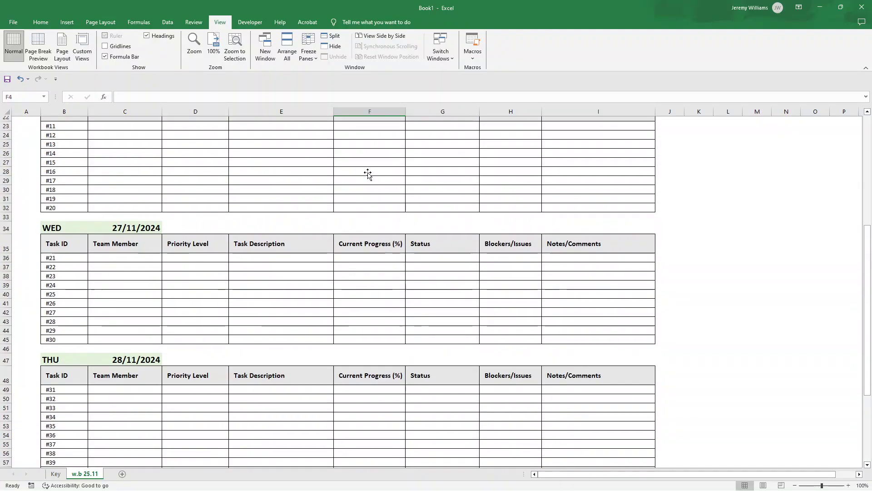
scroll(368, 174, up, 3)
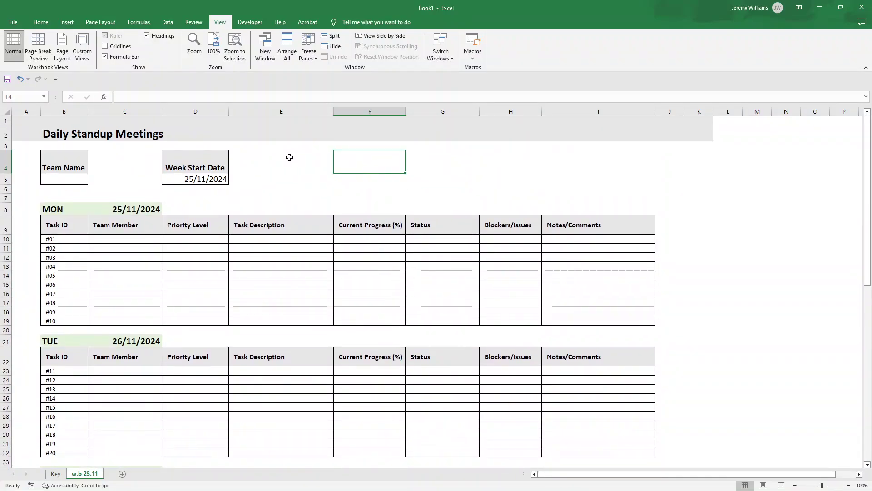